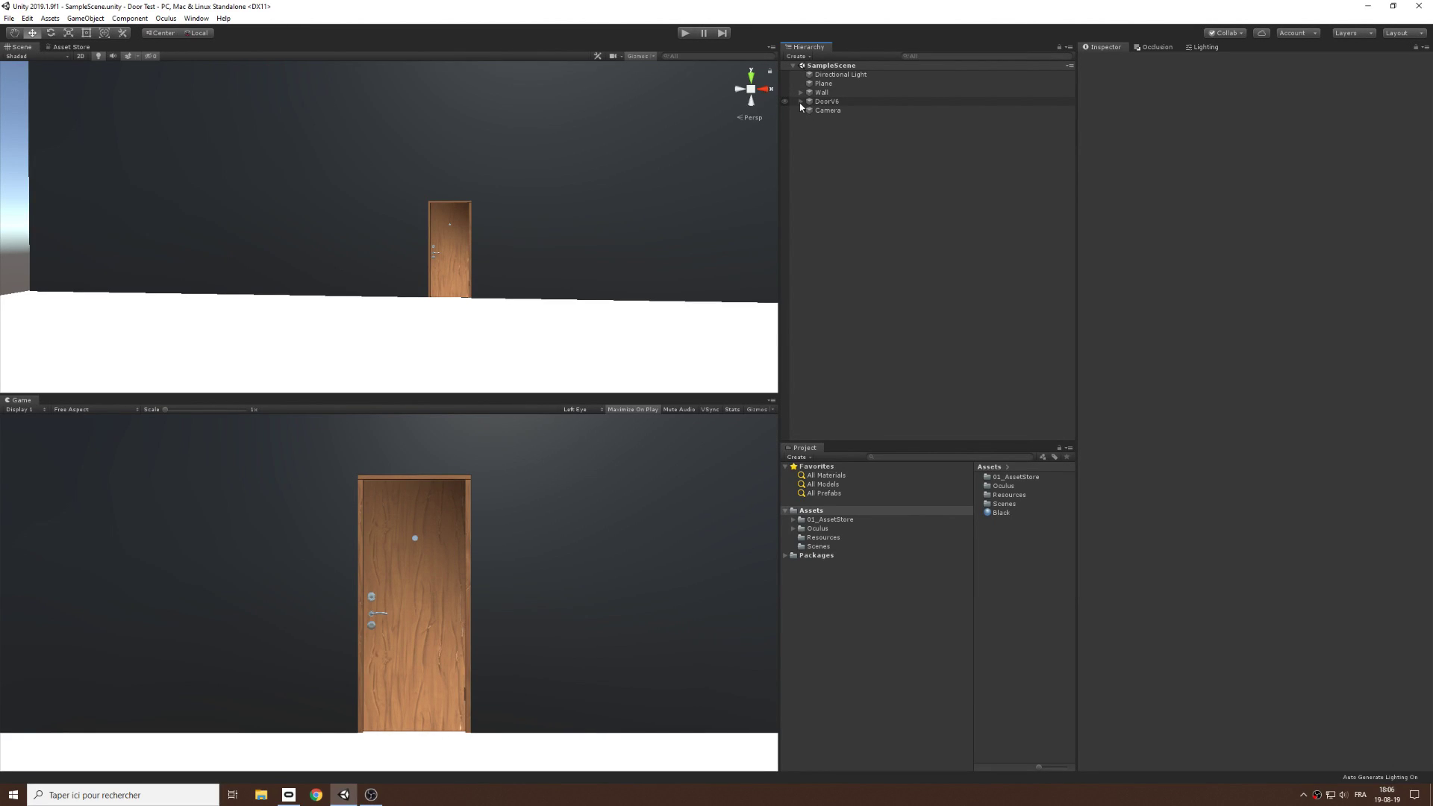
# Step: Reorder the scene hierarchy so the DoorV6 object comes first and the Directional Light comes last
pyautogui.click(821, 92)
pyautogui.moveTo(532, 149); pyautogui.dragTo(547, 159, button='middle')
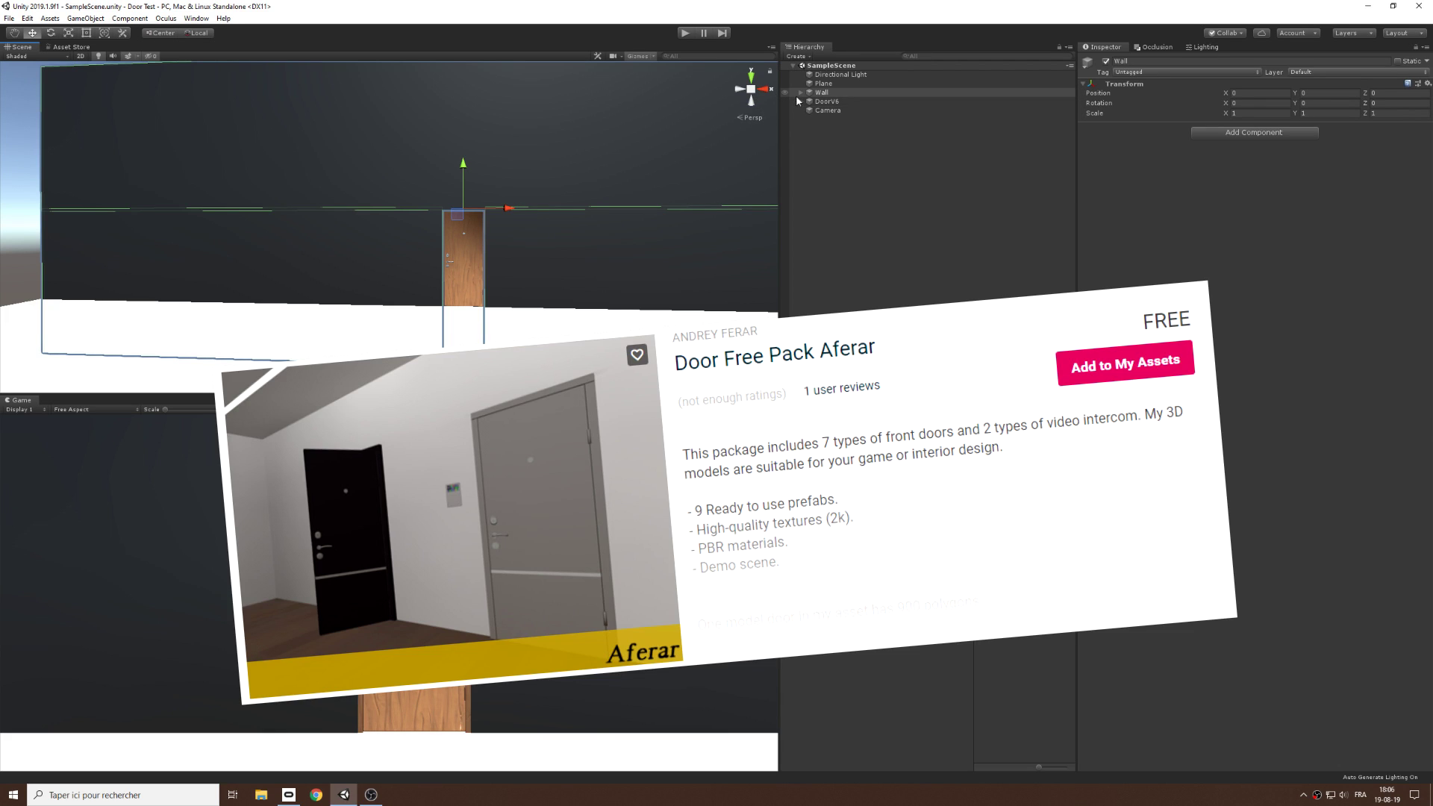
pyautogui.click(821, 83)
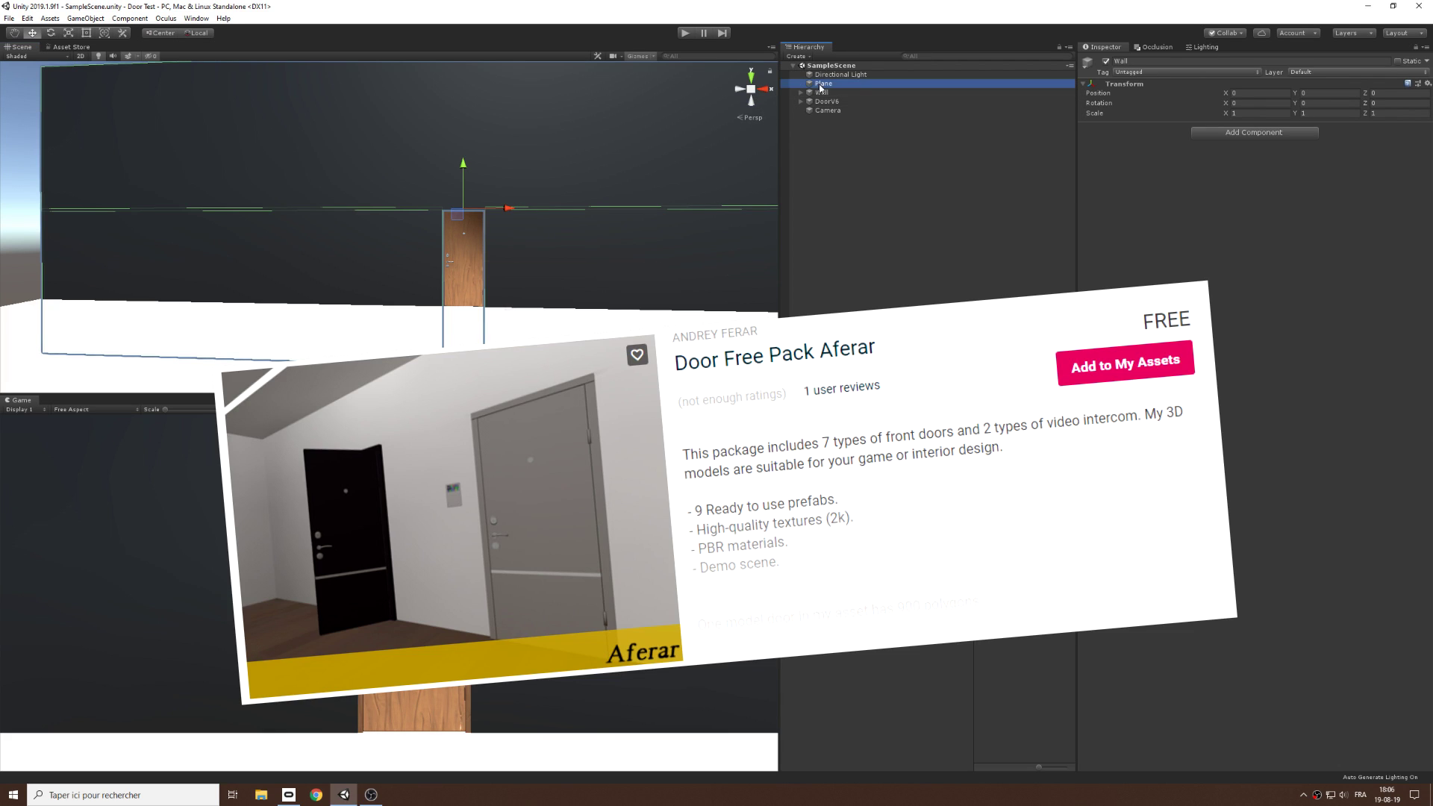
pyautogui.press('f')
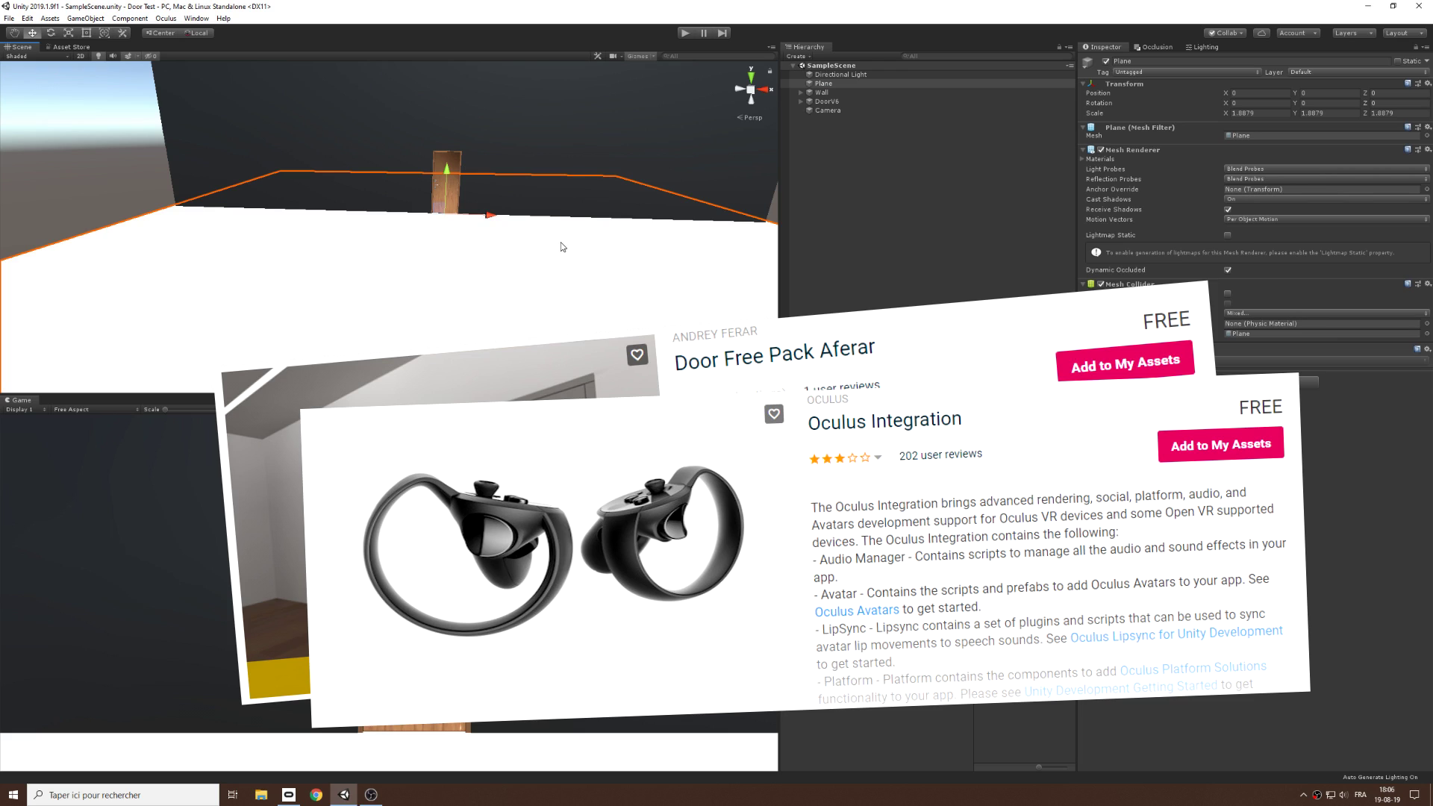
pyautogui.moveTo(562, 247)
pyautogui.mouseDown(button='right')
pyautogui.moveTo(582, 239)
pyautogui.moveTo(575, 227)
pyautogui.mouseUp(button='right')
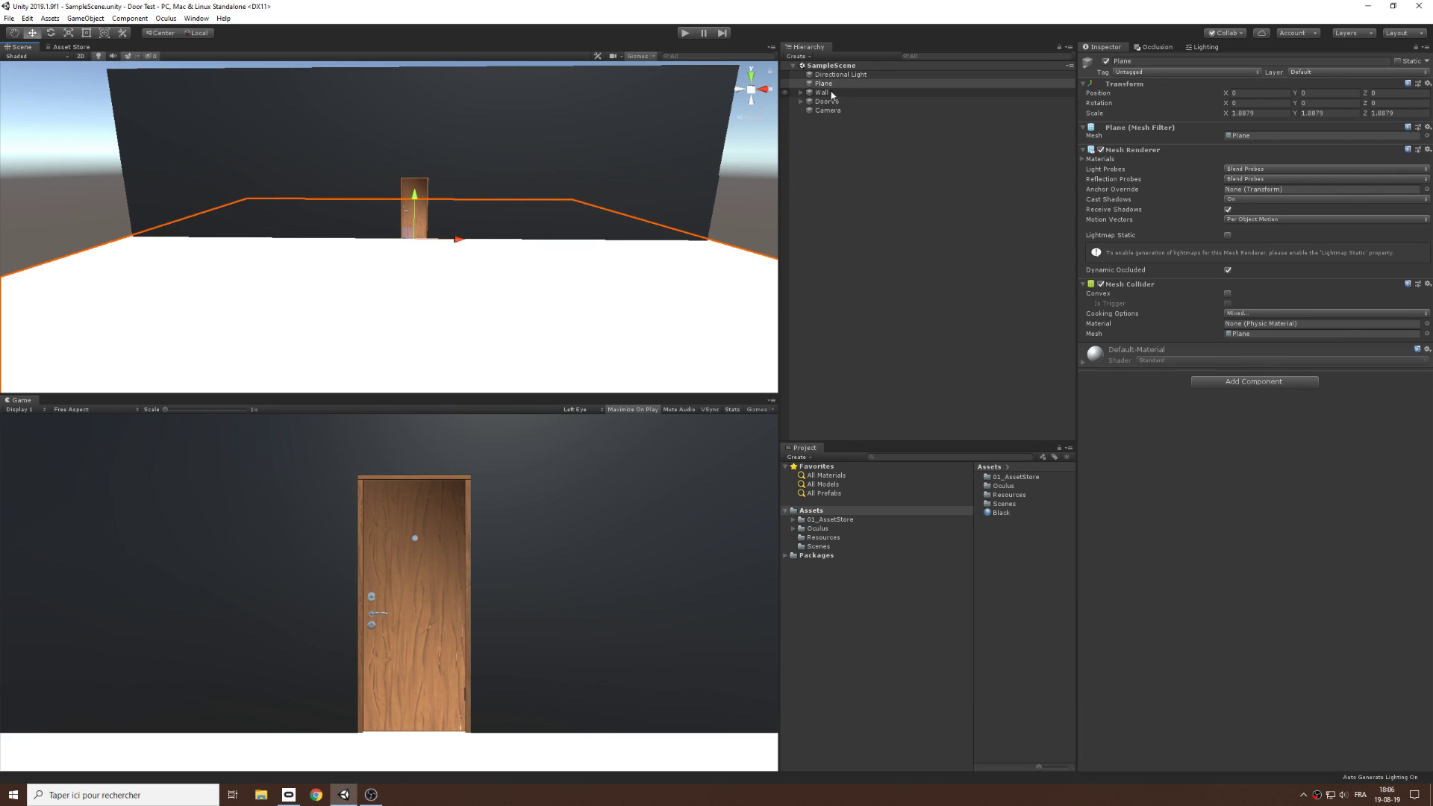
pyautogui.moveTo(823, 103); pyautogui.dragTo(834, 83)
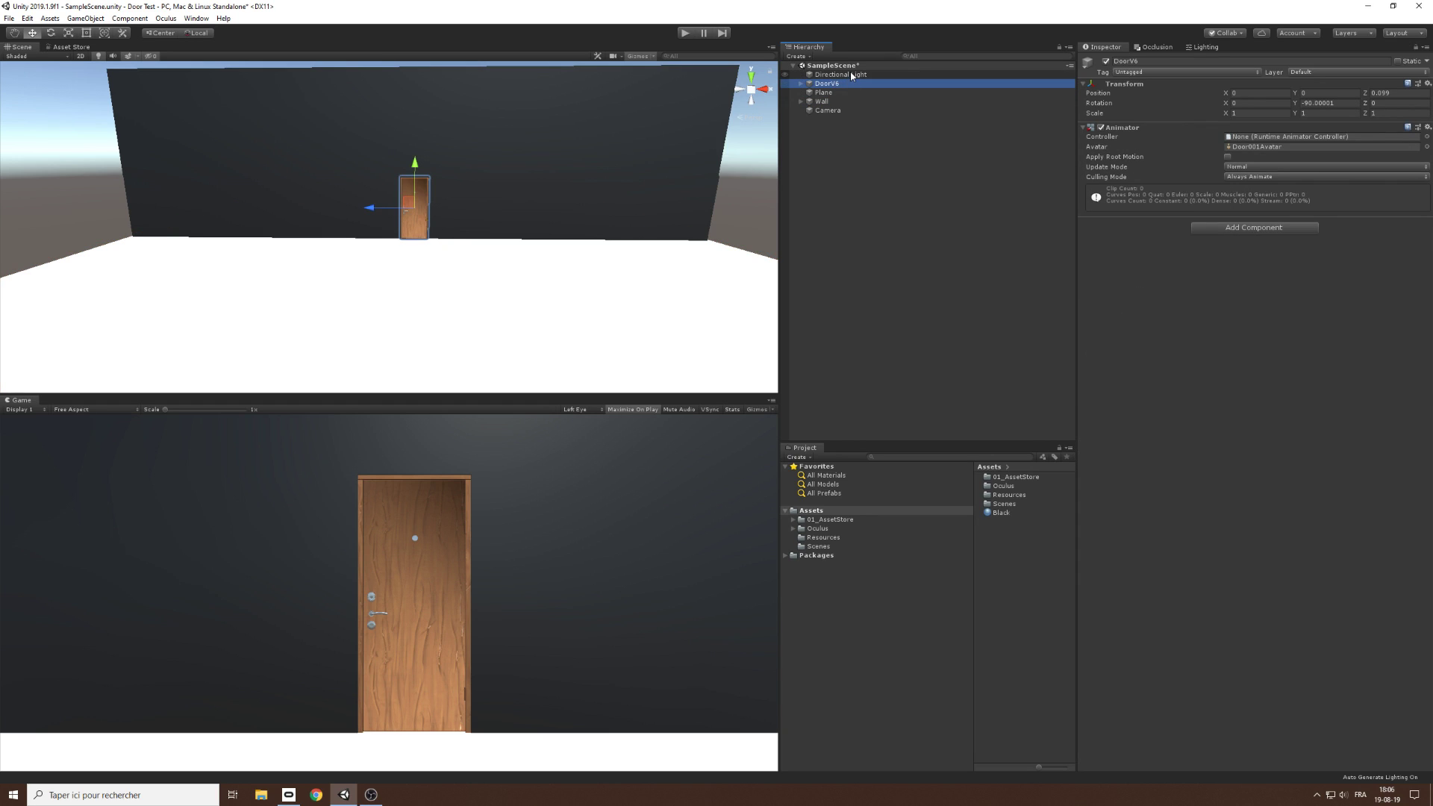
pyautogui.click(852, 75)
pyautogui.moveTo(849, 91); pyautogui.dragTo(841, 112)
pyautogui.click(857, 172)
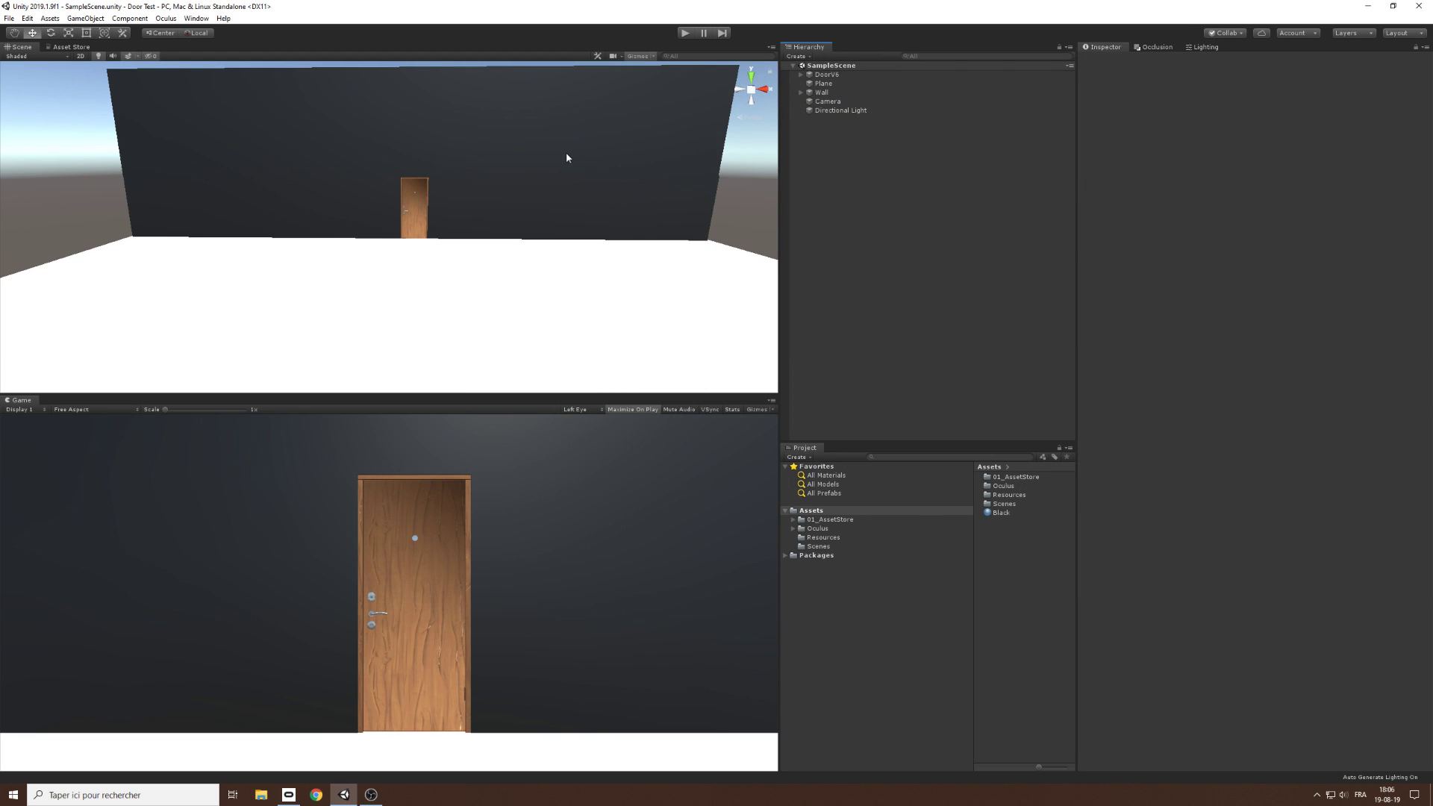
# Step: Examine the scene's objects in turn: the door's 01_low part, the Plane, the Wall with its three cubes, and the Camera
pyautogui.scroll(2, 567, 156)
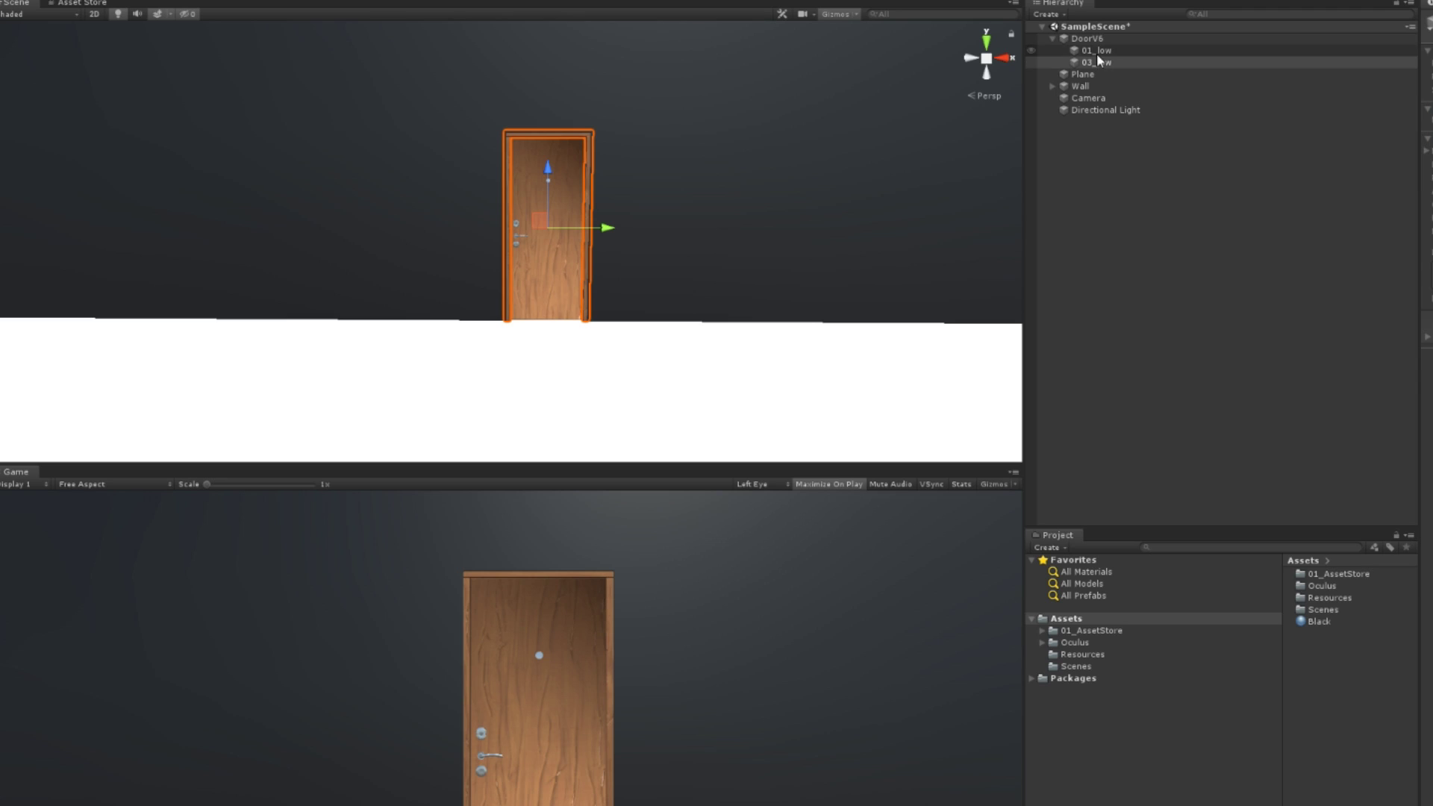
pyautogui.click(1097, 51)
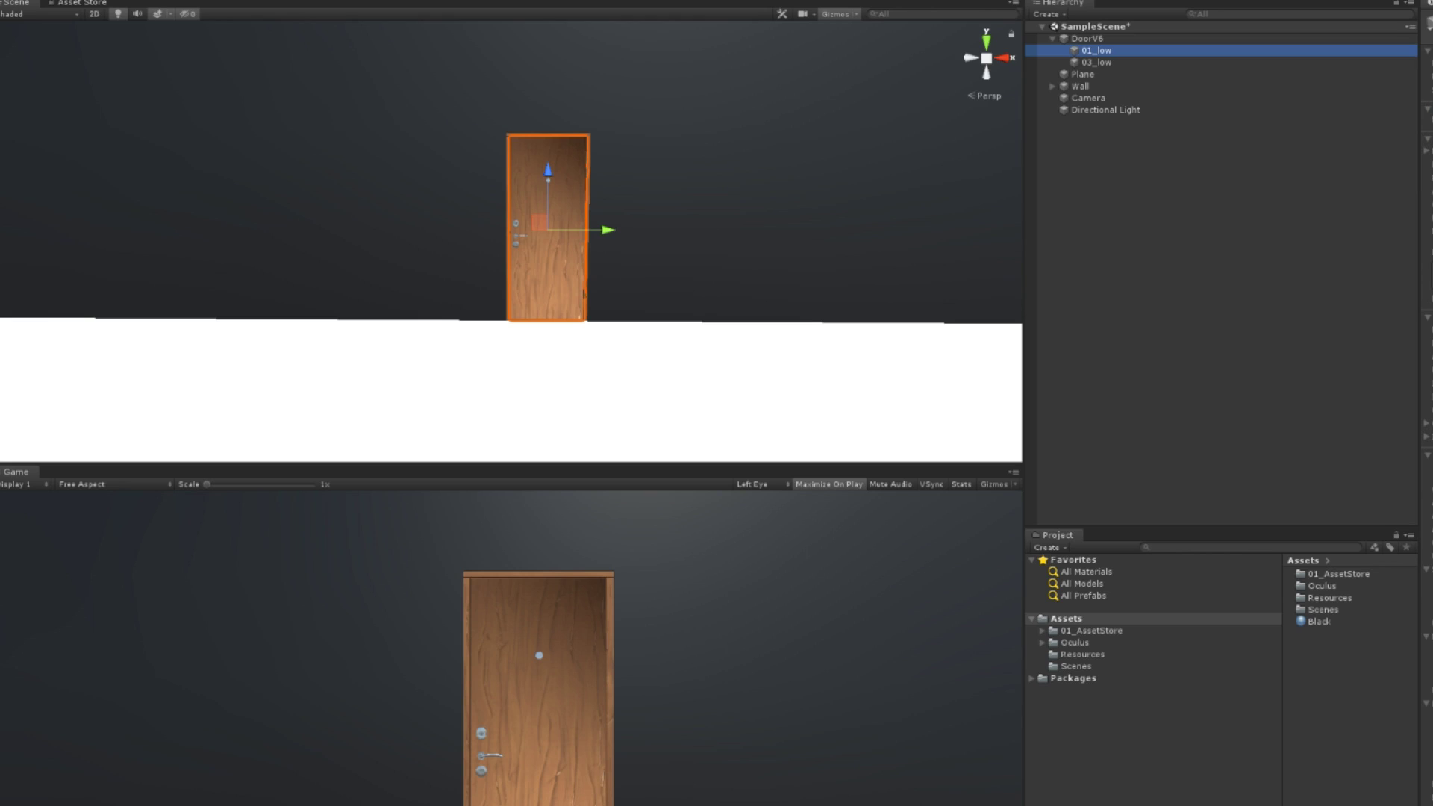
pyautogui.click(1431, 24)
pyautogui.click(1430, 23)
pyautogui.click(1084, 74)
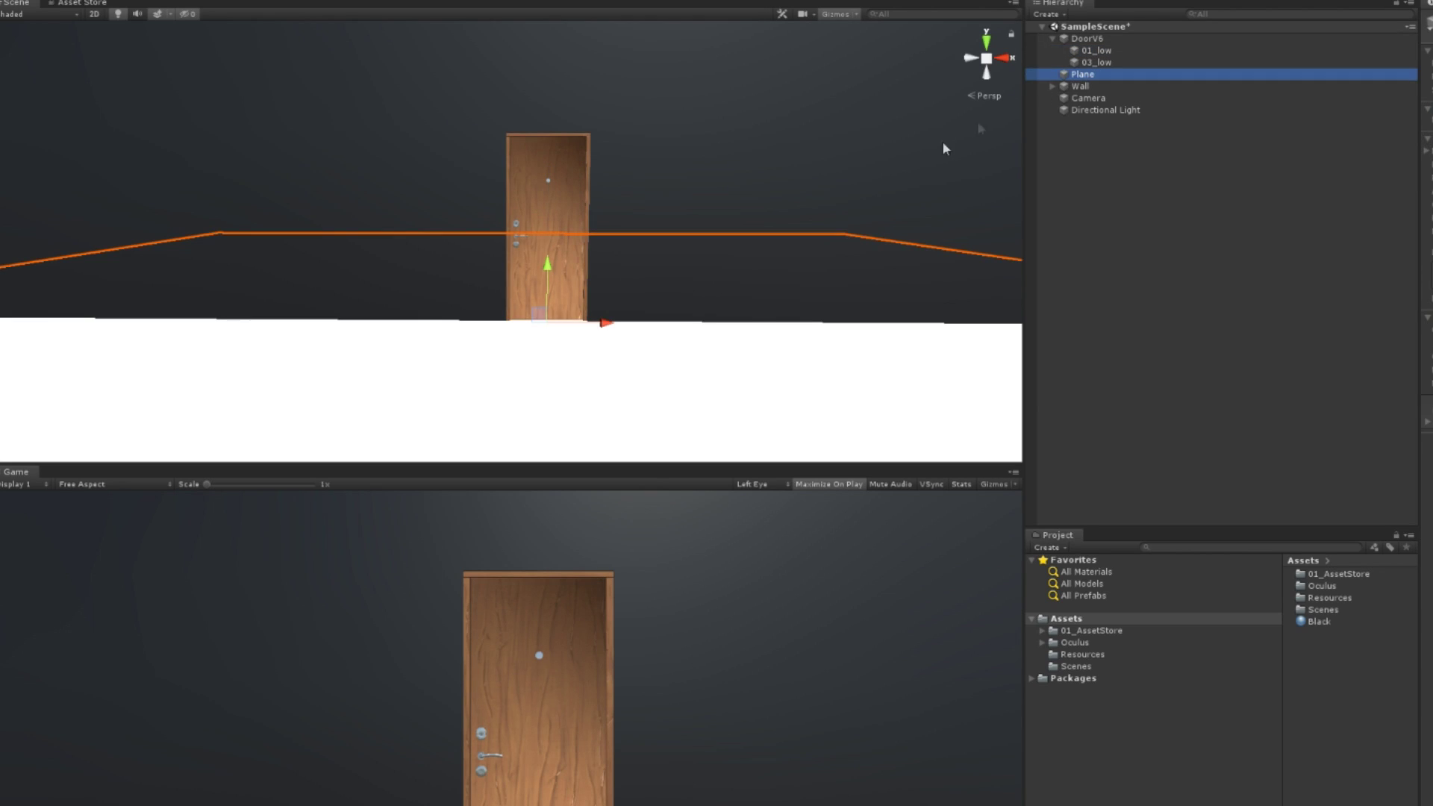
pyautogui.scroll(-3, 674, 214)
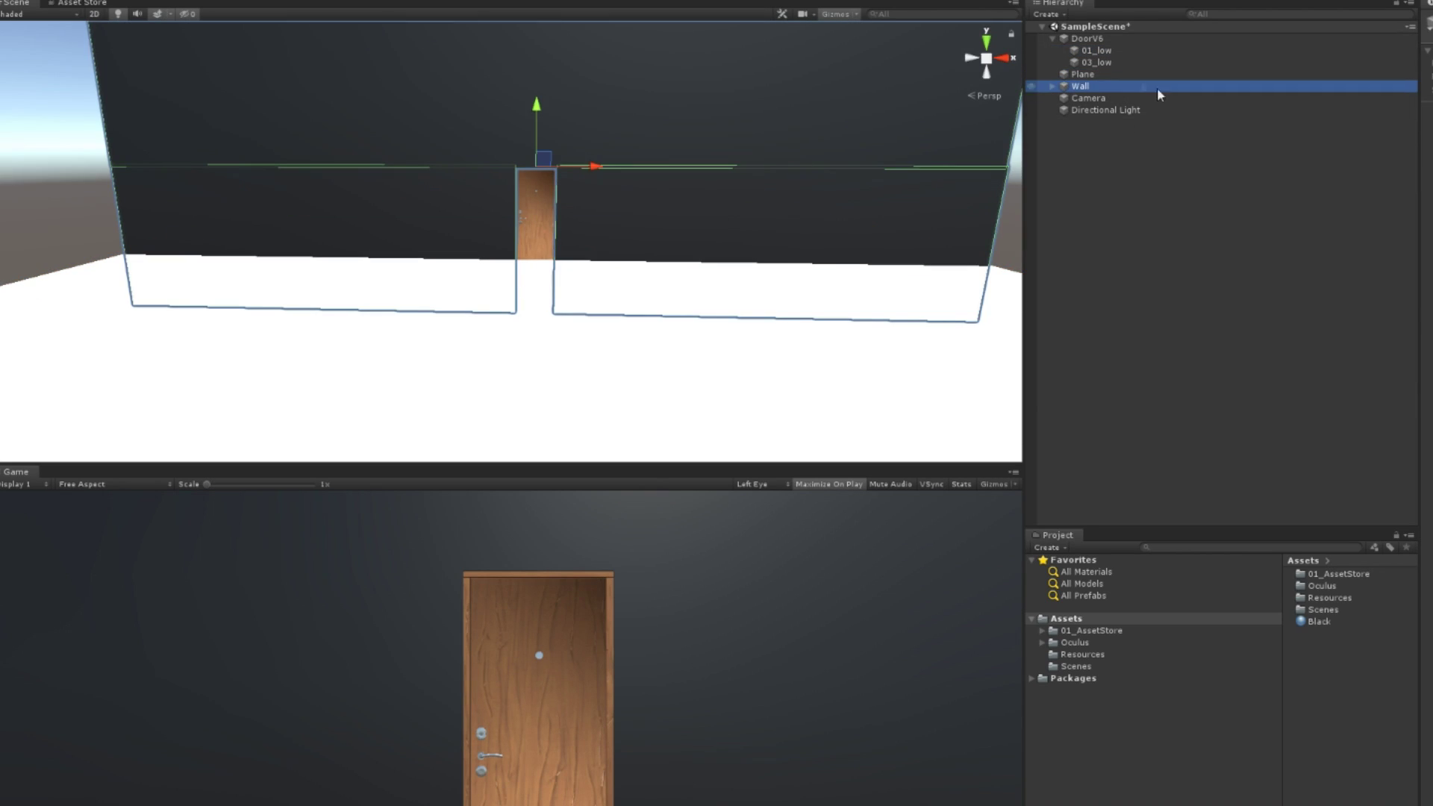
pyautogui.click(1051, 85)
pyautogui.click(1093, 98)
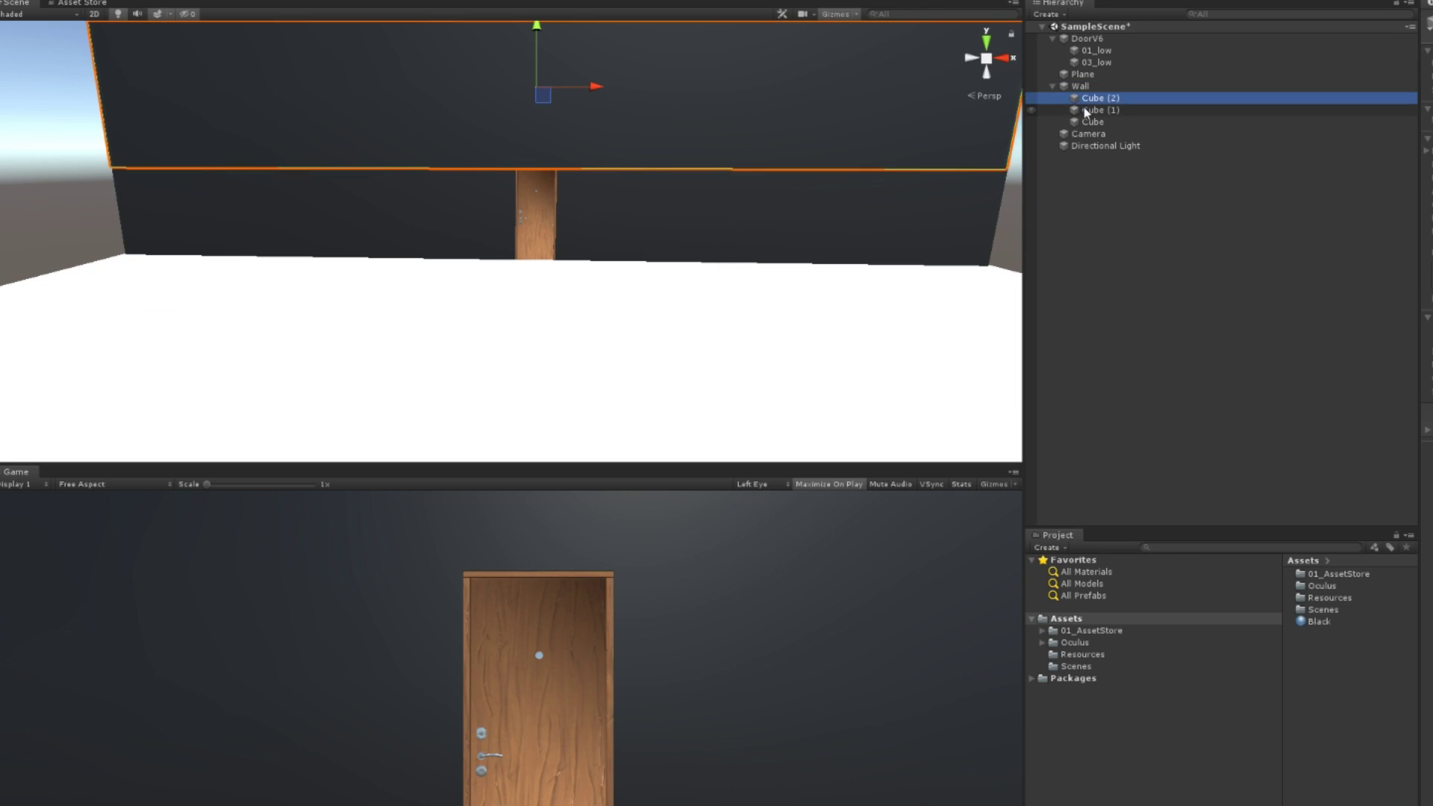
pyautogui.click(1086, 112)
pyautogui.click(1091, 122)
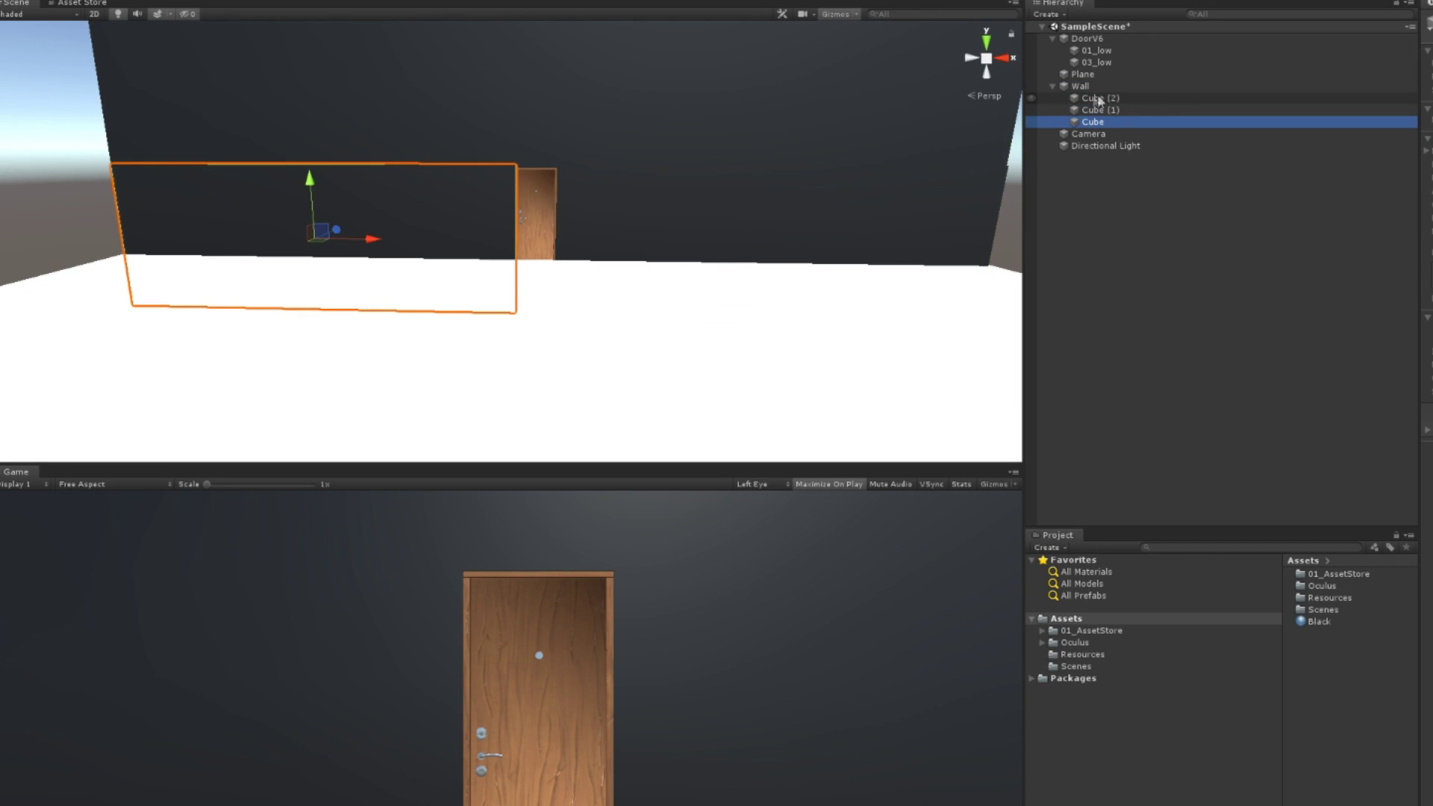
pyautogui.click(1052, 85)
pyautogui.click(1088, 98)
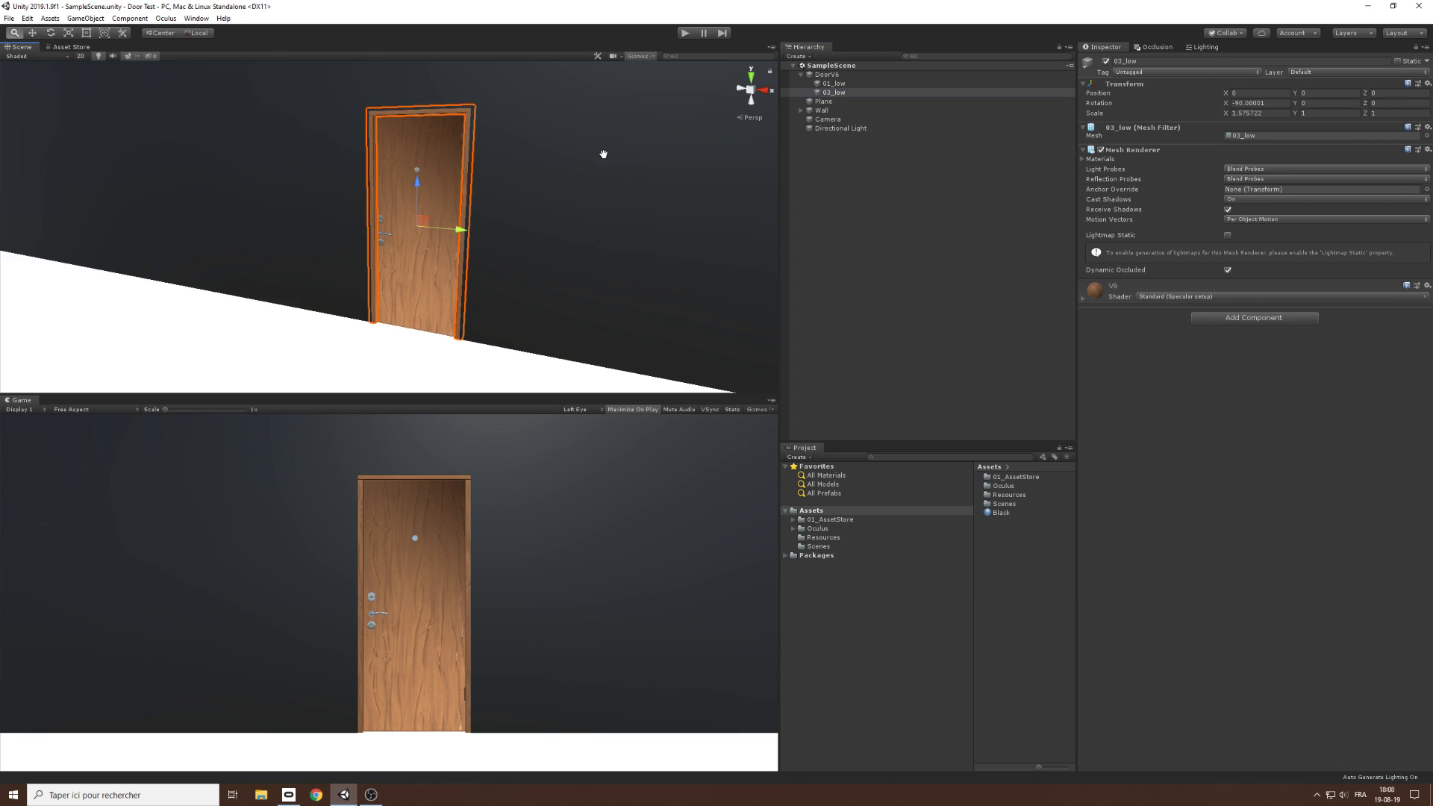
pyautogui.scroll(-1, 604, 158)
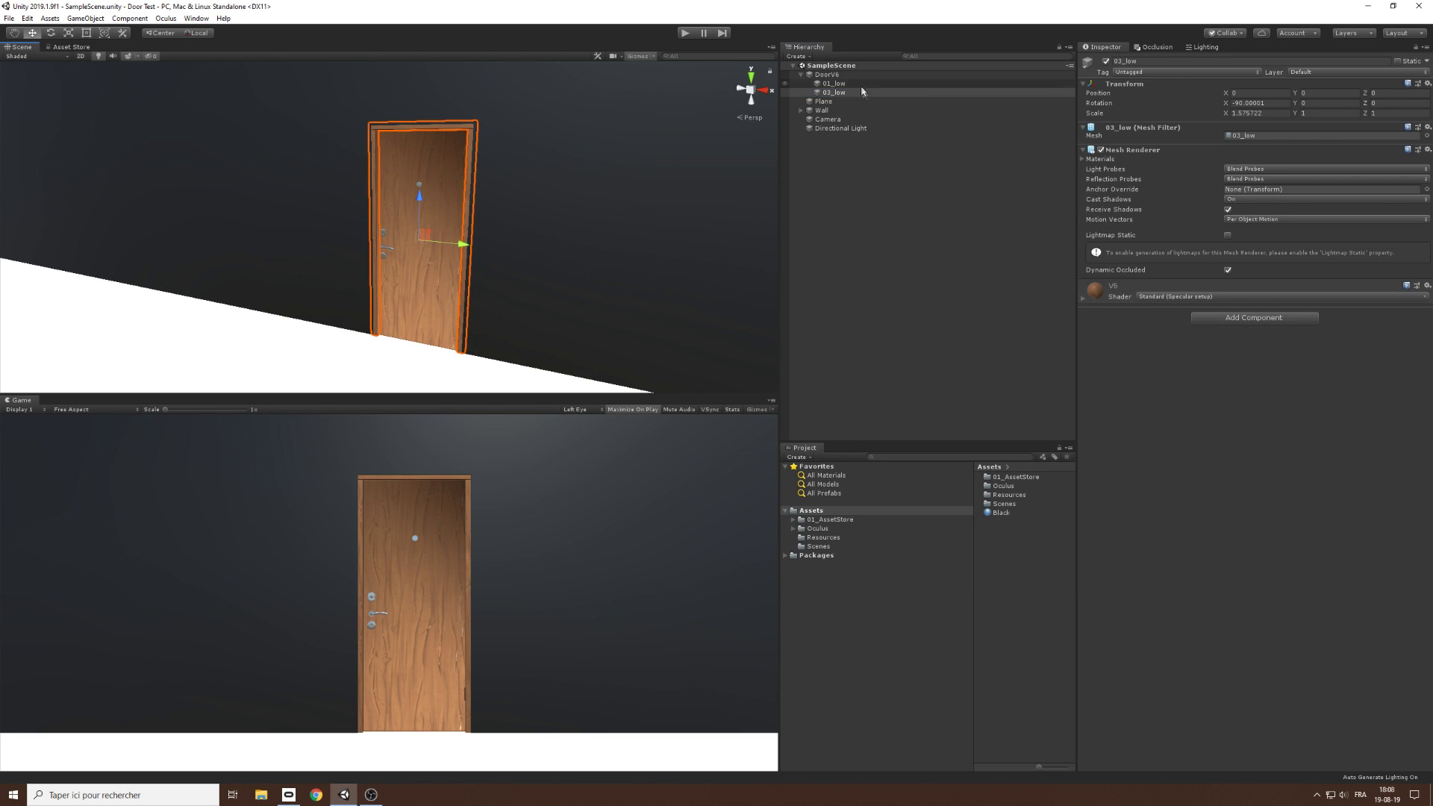
# Step: Add a Hinge Joint component to the door's 01_low part
pyautogui.click(834, 84)
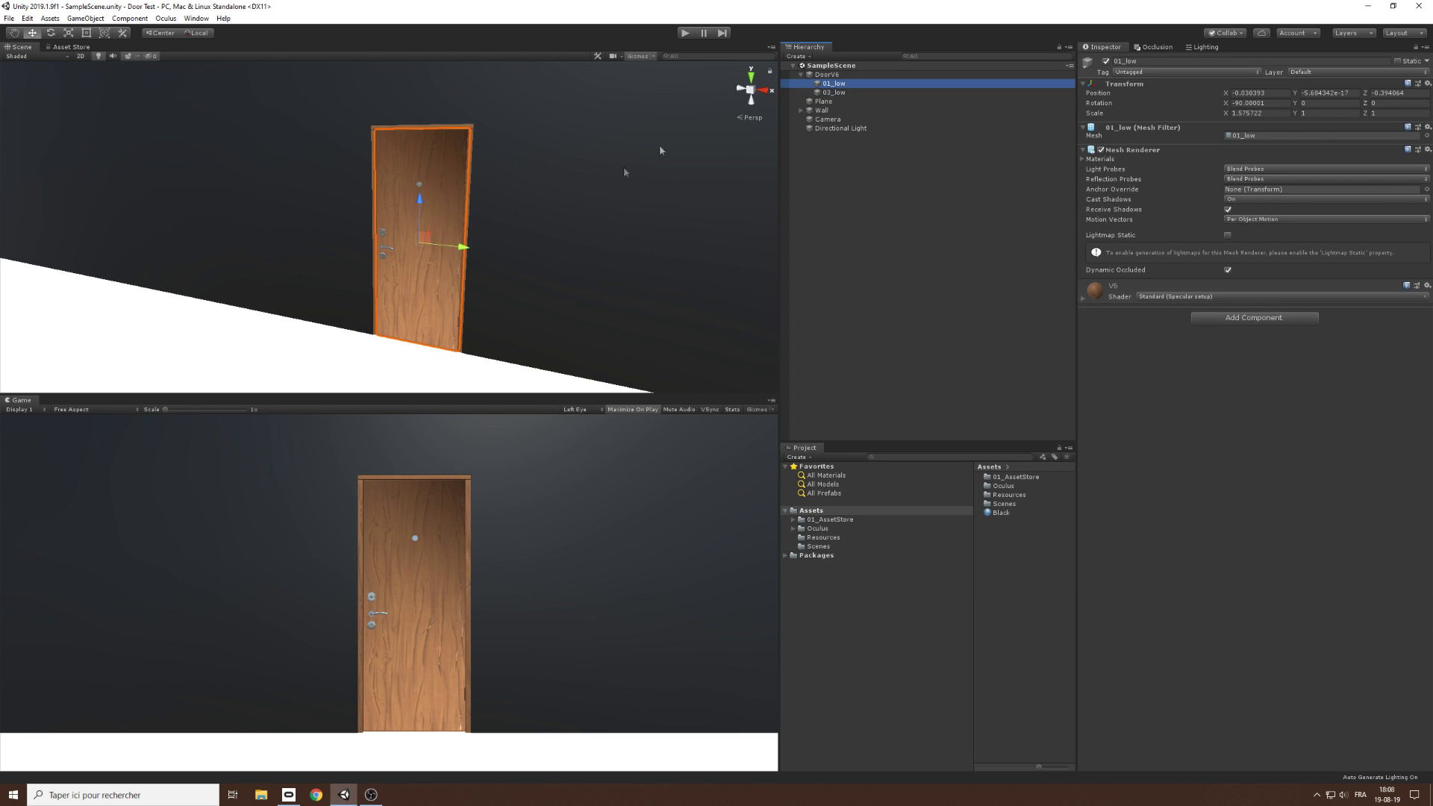
pyautogui.click(1215, 319)
pyautogui.write('Hinge')
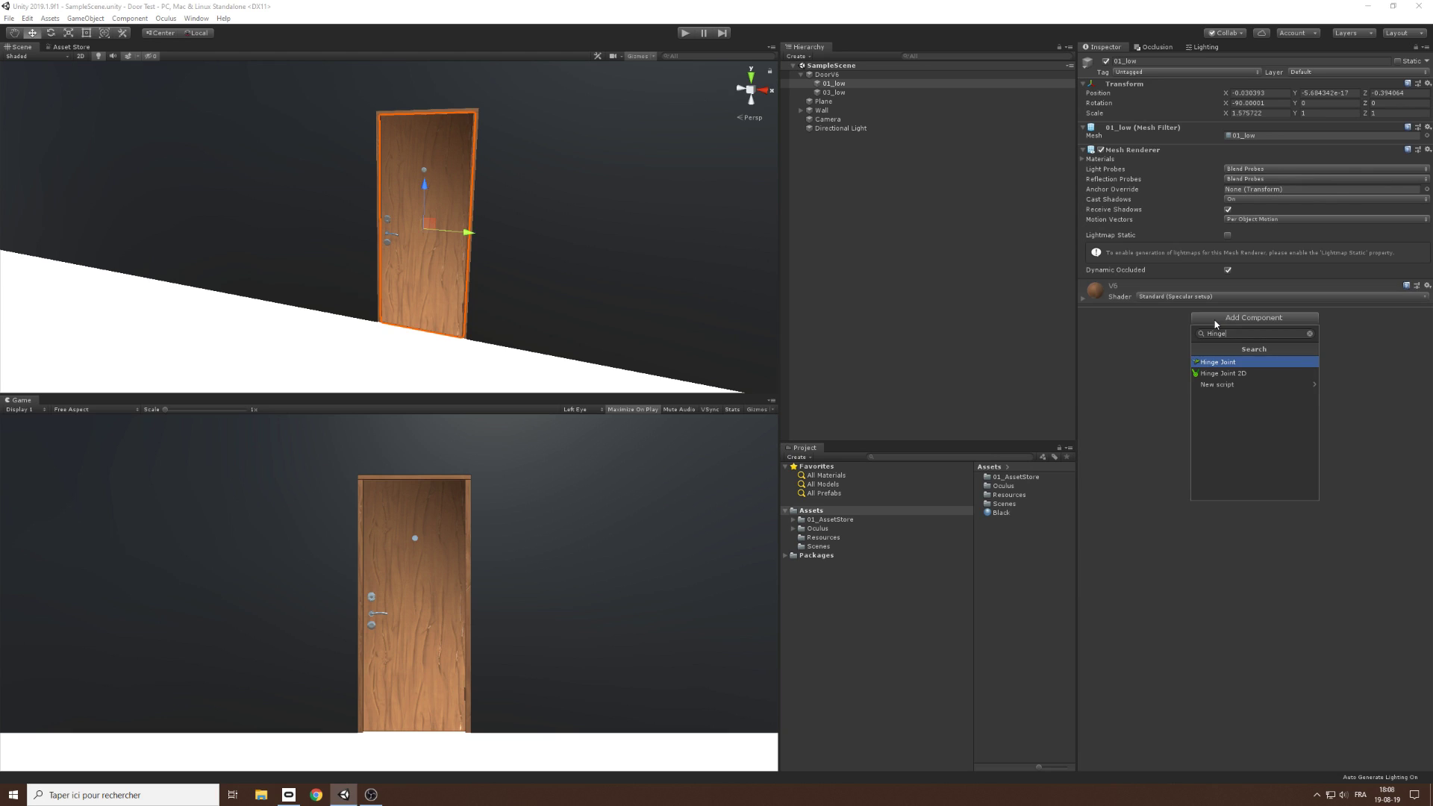
pyautogui.press('Return')
pyautogui.scroll(3, 651, 220)
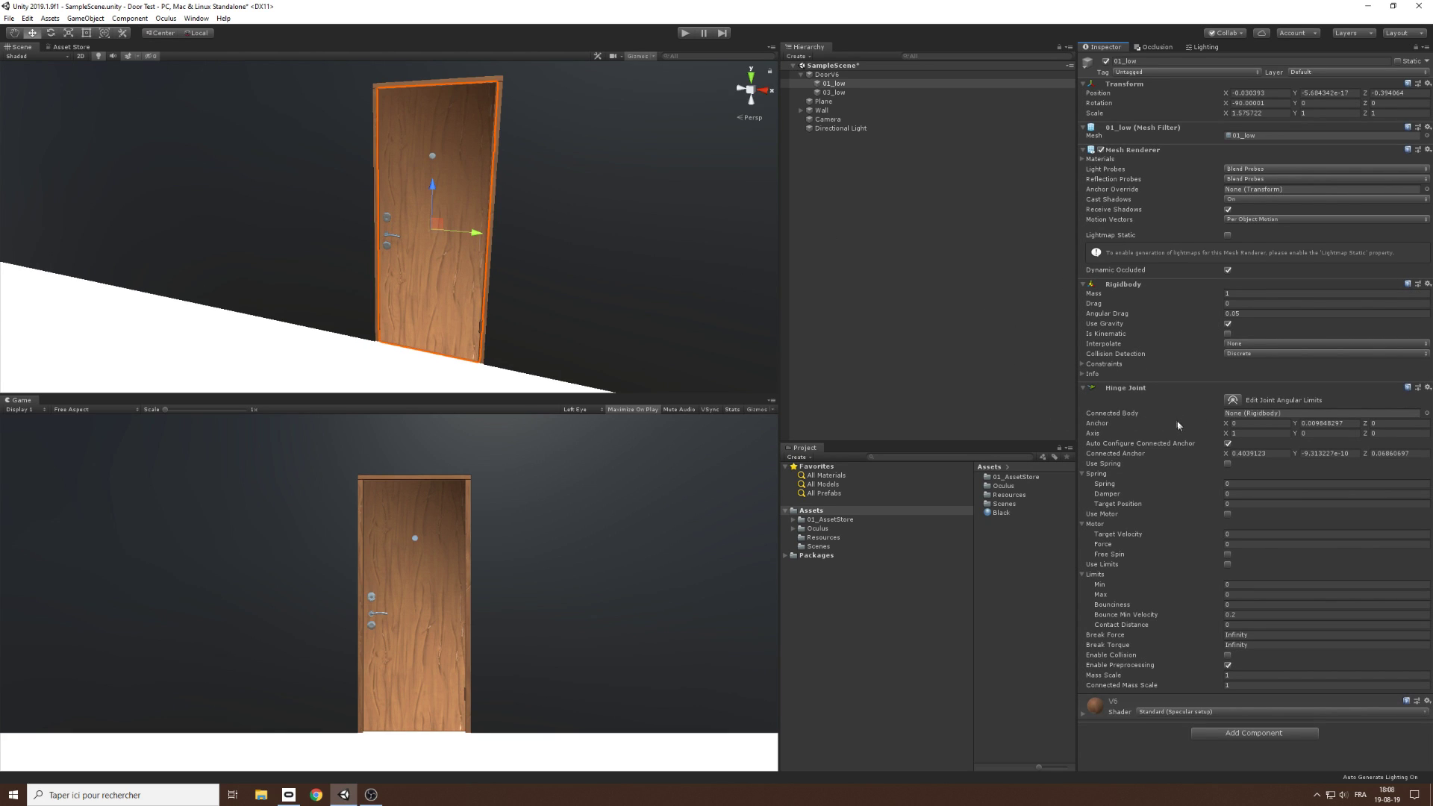
# Step: Turn on angular limit editing for the hinge joint and set its axis to X 0, Y 0, Z 1
pyautogui.click(1232, 403)
pyautogui.keyDown('alt'); pyautogui.moveTo(597, 287); pyautogui.dragTo(588, 316); pyautogui.keyUp('alt')
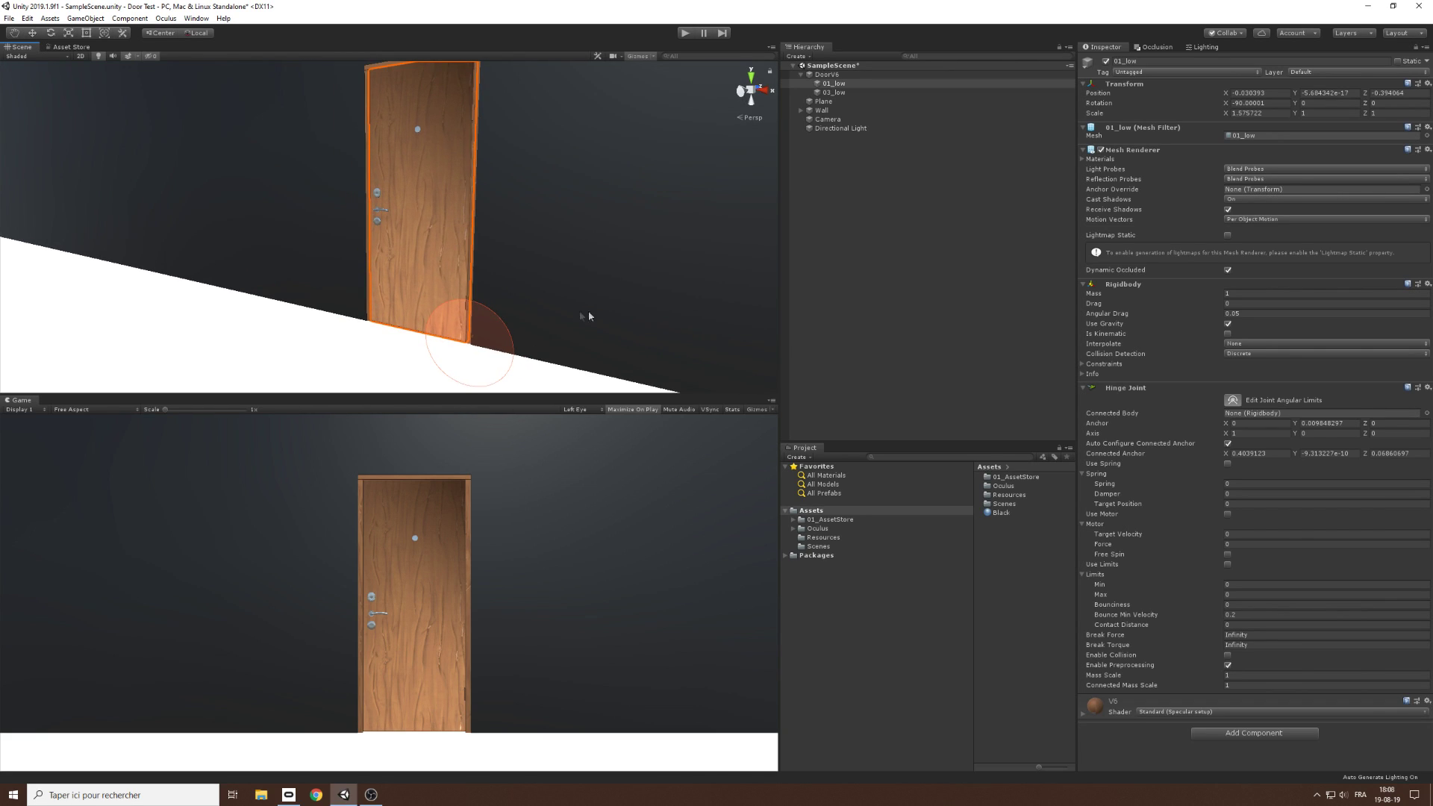
pyautogui.click(1322, 433)
pyautogui.write('1')
pyautogui.press('BackSpace')
pyautogui.write('1')
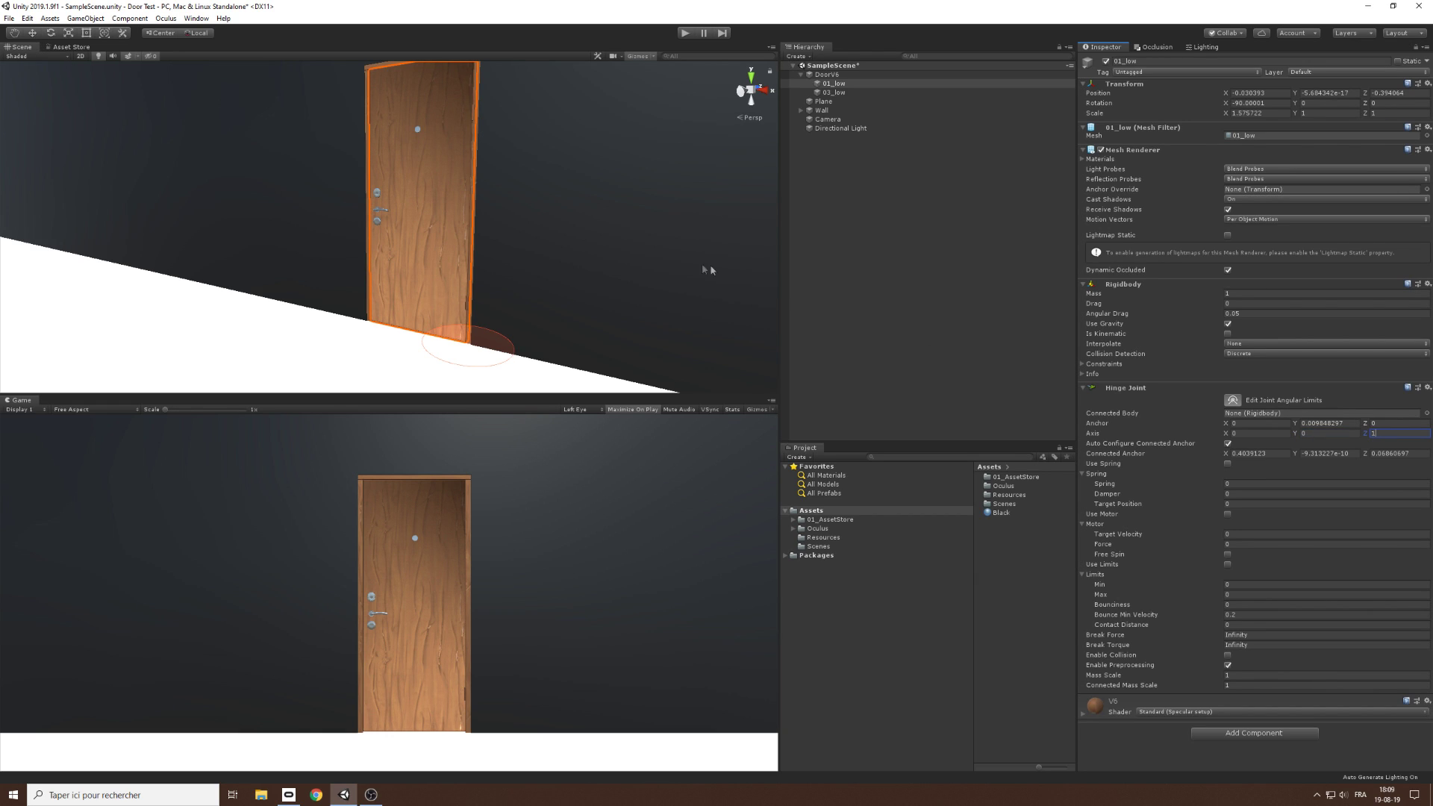
pyautogui.moveTo(575, 305); pyautogui.dragTo(541, 321, button='middle')
pyautogui.moveTo(541, 320); pyautogui.dragTo(499, 310, button='right')
pyautogui.moveTo(499, 311); pyautogui.dragTo(499, 330, button='middle')
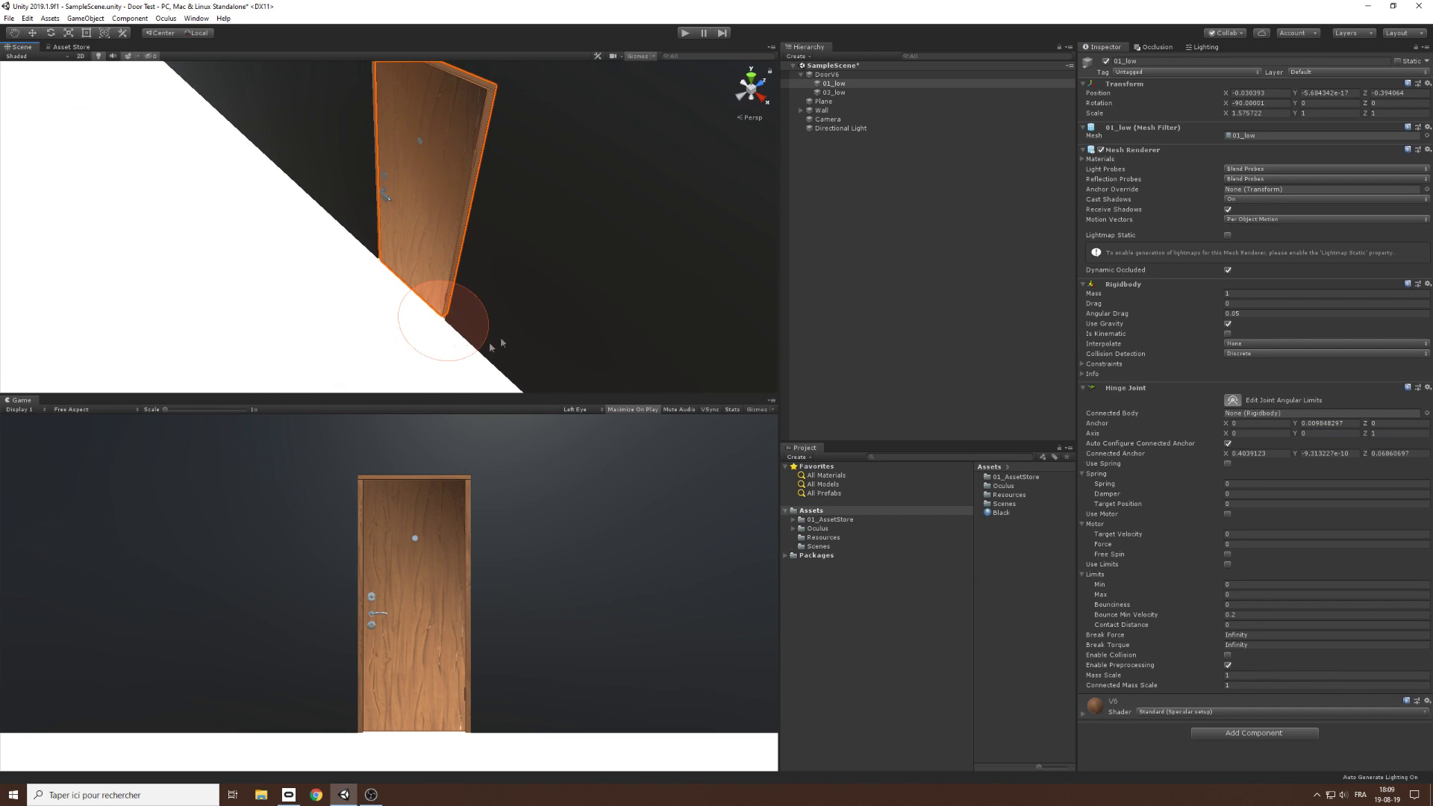
pyautogui.keyDown('alt'); pyautogui.moveTo(451, 246); pyautogui.dragTo(547, 224); pyautogui.keyUp('alt')
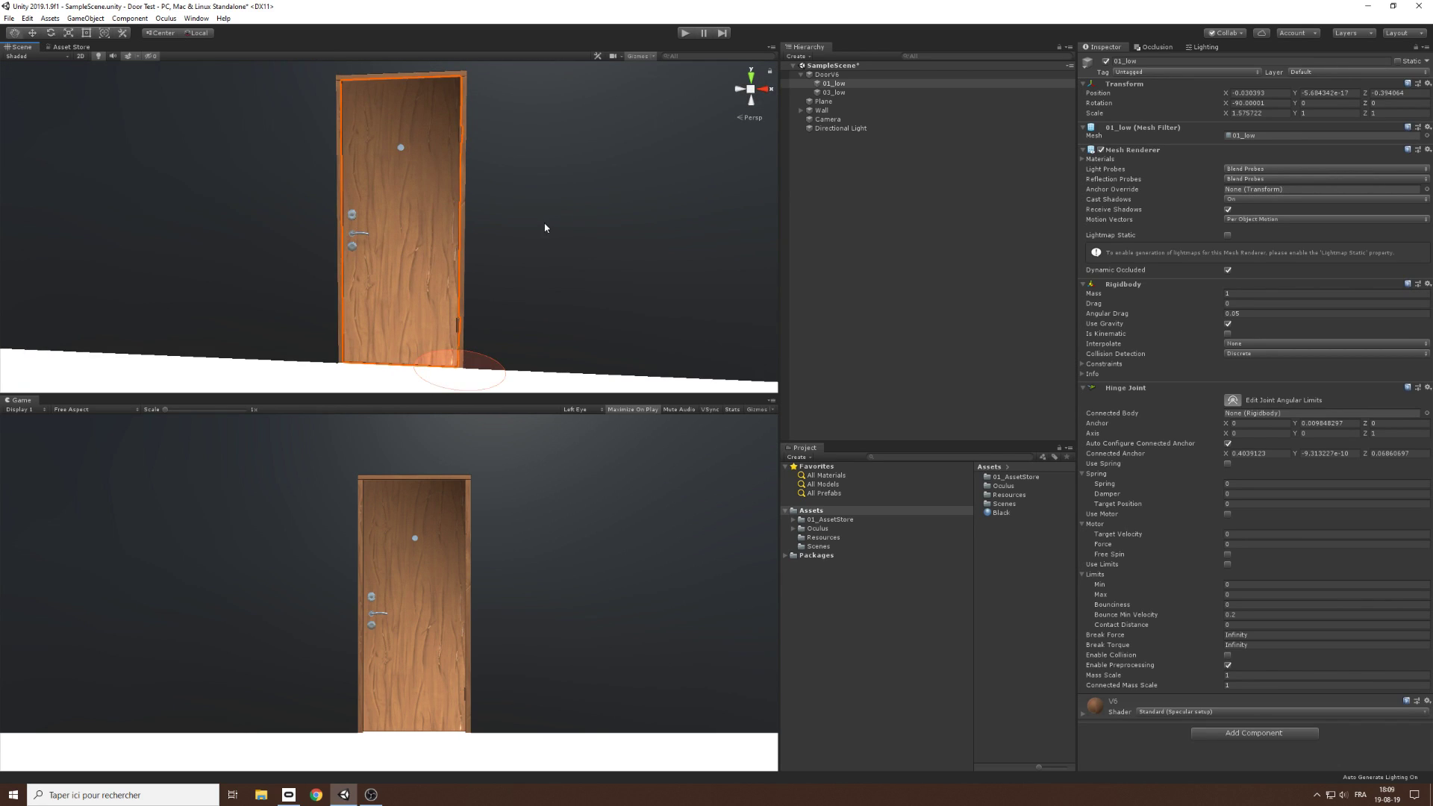
# Step: Try shifting the hinge joint's anchor position and undo the changes
pyautogui.click(1306, 424)
pyautogui.write('0.2')
pyautogui.moveTo(1304, 426); pyautogui.dragTo(1240, 428)
pyautogui.moveTo(1365, 423)
pyautogui.mouseDown()
pyautogui.moveTo(1397, 423)
pyautogui.moveTo(1373, 426)
pyautogui.mouseUp()
pyautogui.click(1401, 425)
pyautogui.write('0')
pyautogui.hotkey('ctrl', 'z')
pyautogui.hotkey('ctrl', 'z')
# Step: Enable limits on the hinge joint and set the minimum to about -103 and the maximum to about 108 degrees
pyautogui.moveTo(662, 207); pyautogui.dragTo(655, 250, button='right')
pyautogui.press('w')
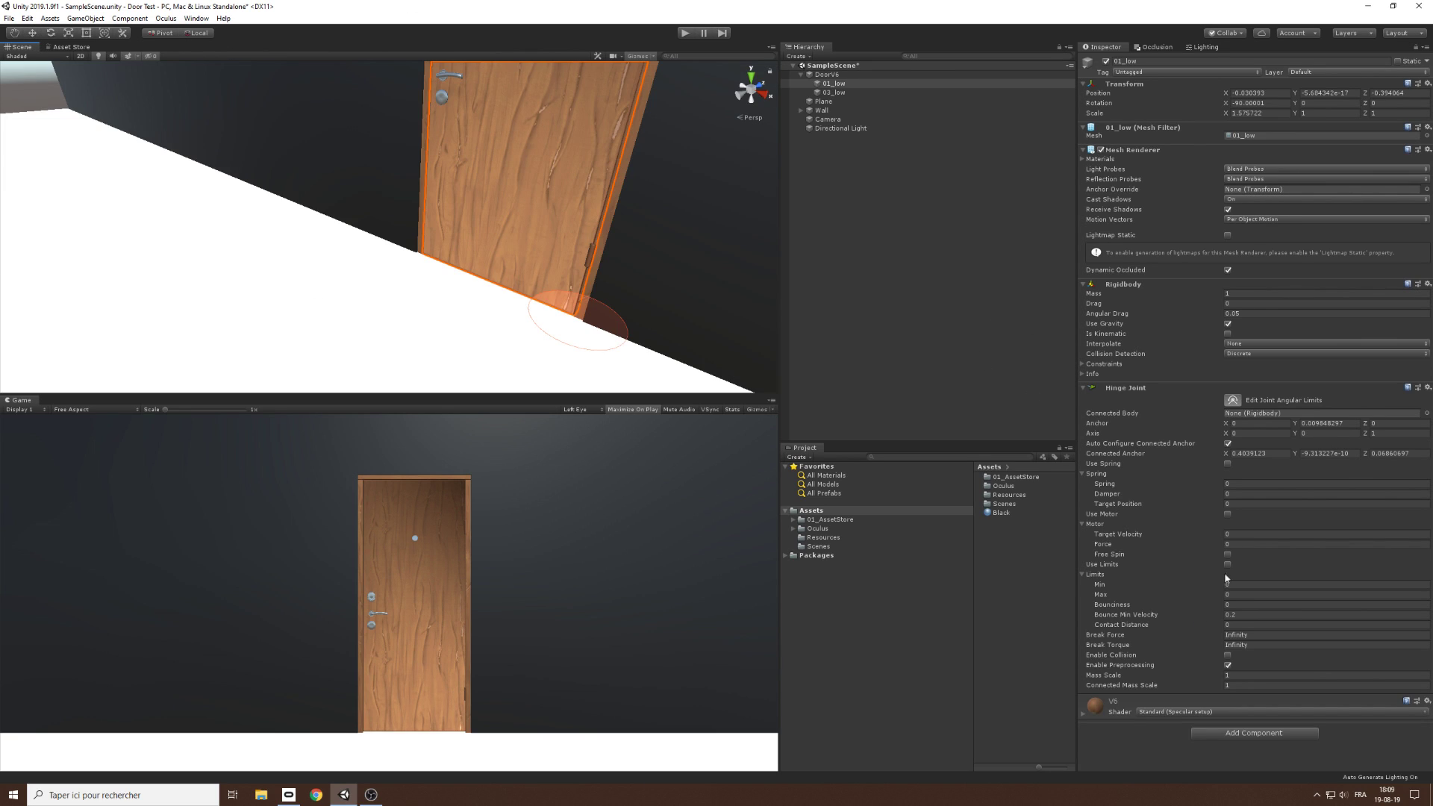
pyautogui.click(1227, 565)
pyautogui.moveTo(582, 336); pyautogui.dragTo(573, 336)
pyautogui.moveTo(467, 348); pyautogui.dragTo(517, 321, button='right')
pyautogui.moveTo(516, 321); pyautogui.dragTo(552, 308, button='middle')
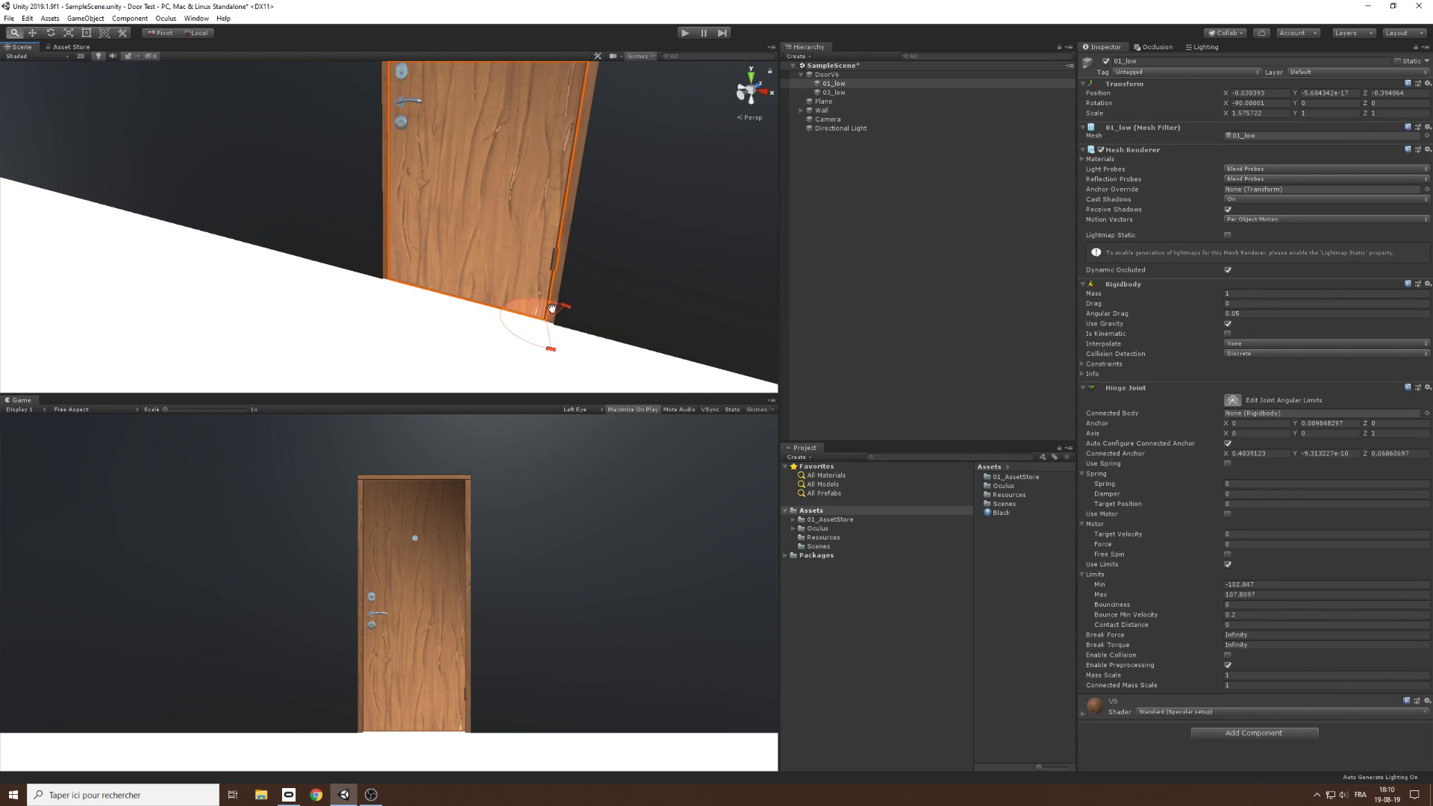
pyautogui.moveTo(524, 330); pyautogui.dragTo(593, 309, button='right')
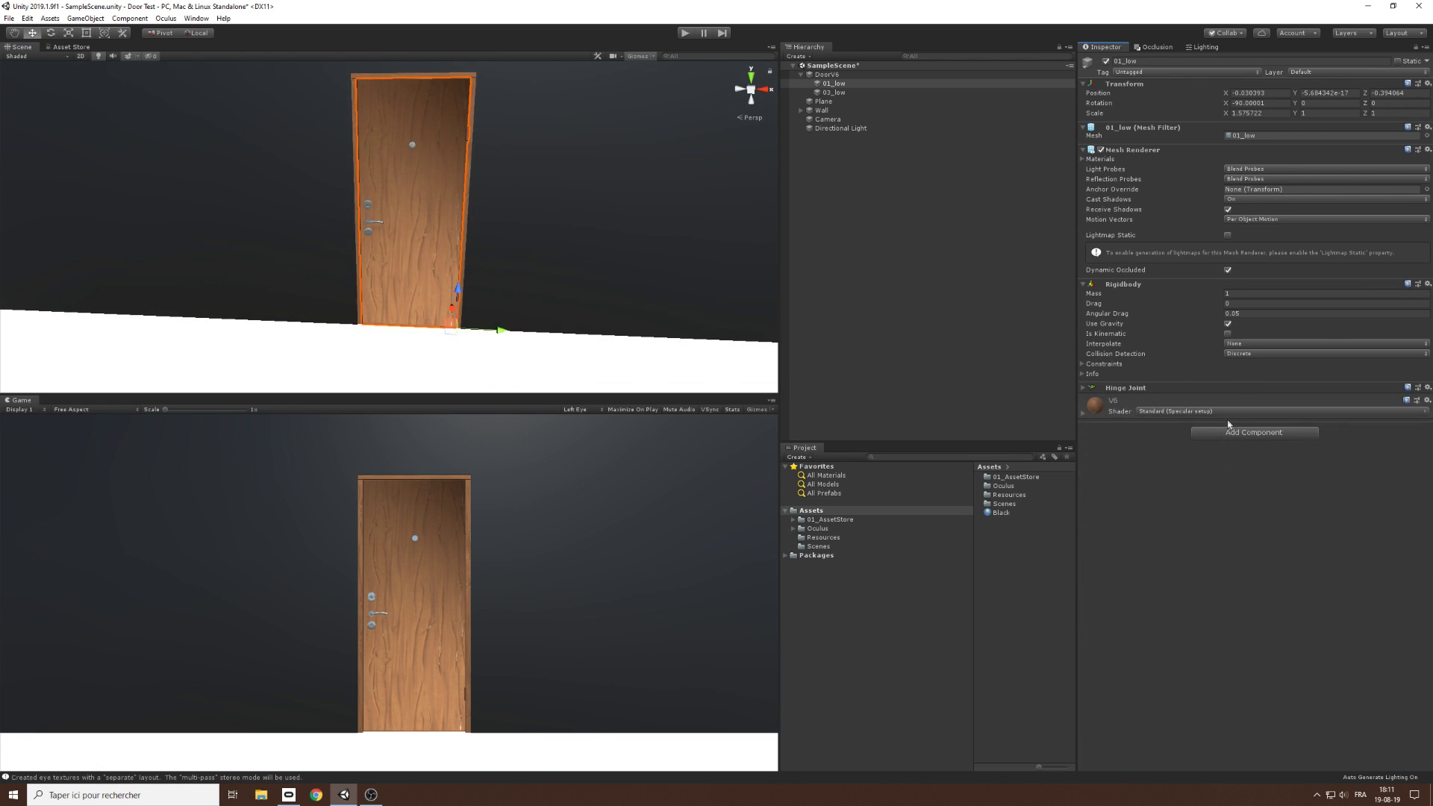
# Step: Add a Box Collider component to the door's 01_low part
pyautogui.click(1230, 433)
pyautogui.write('boxcoll')
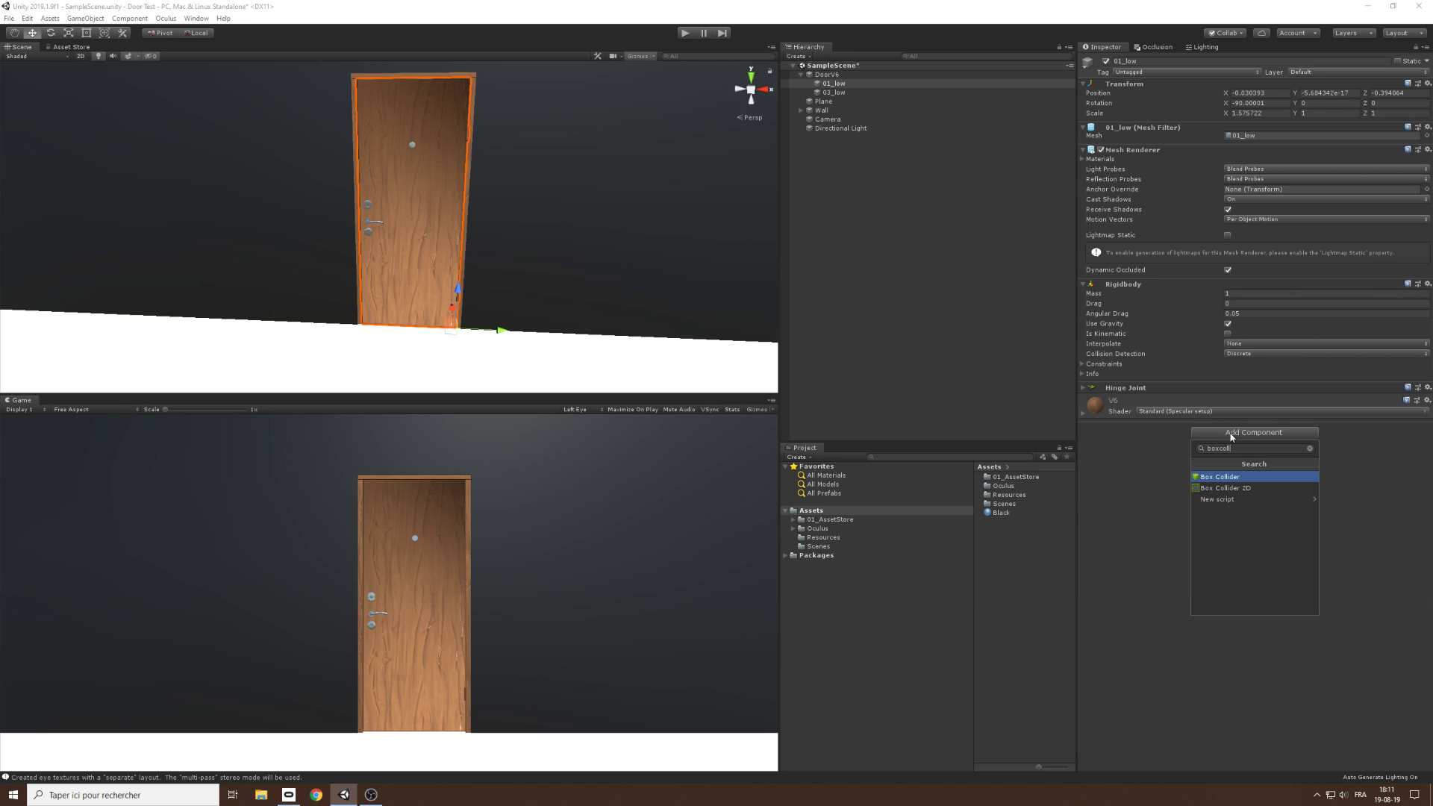
pyautogui.press('Return')
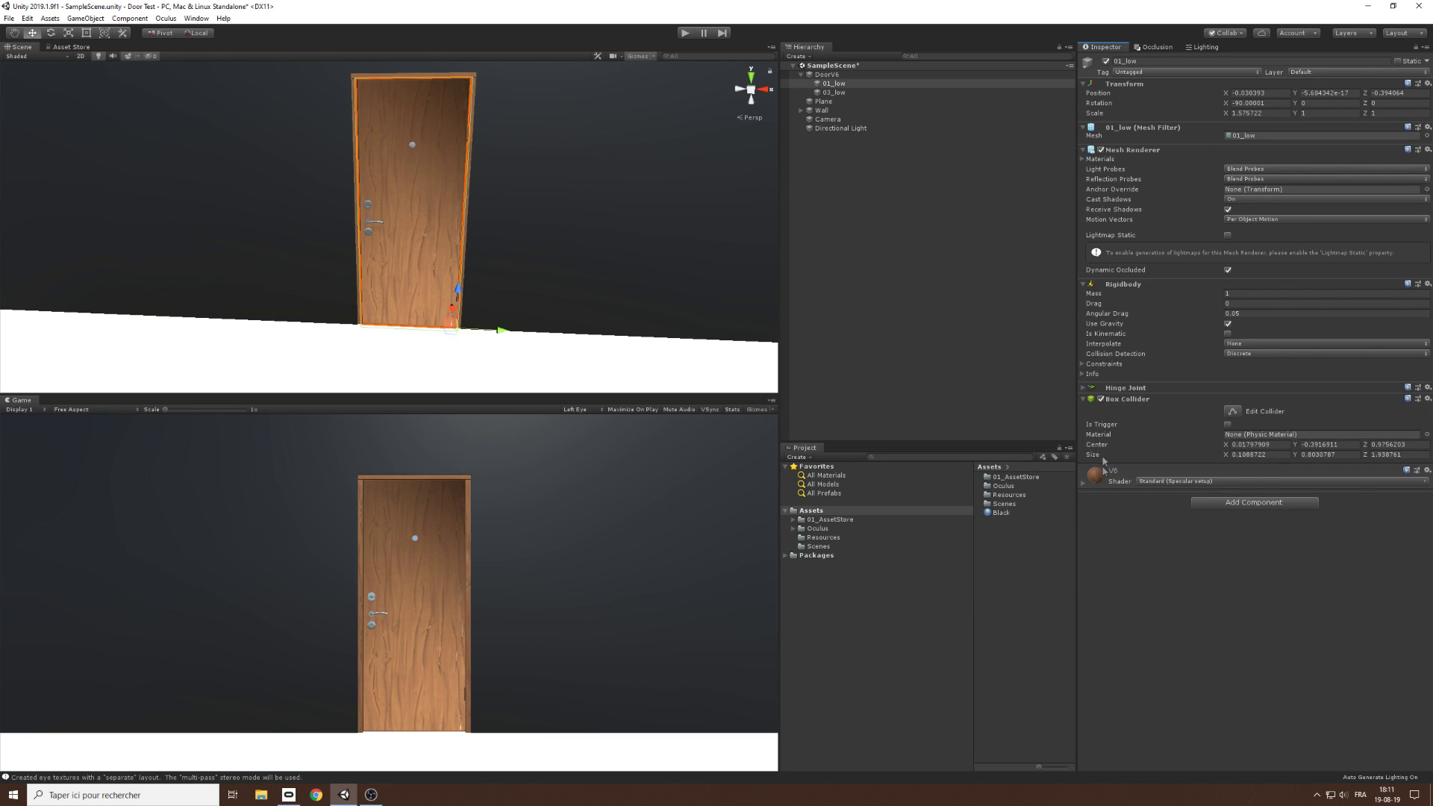
# Step: Create a cube, scale it uniformly to about 0.26, and place it above the floor in front of the door
pyautogui.rightClick(813, 135)
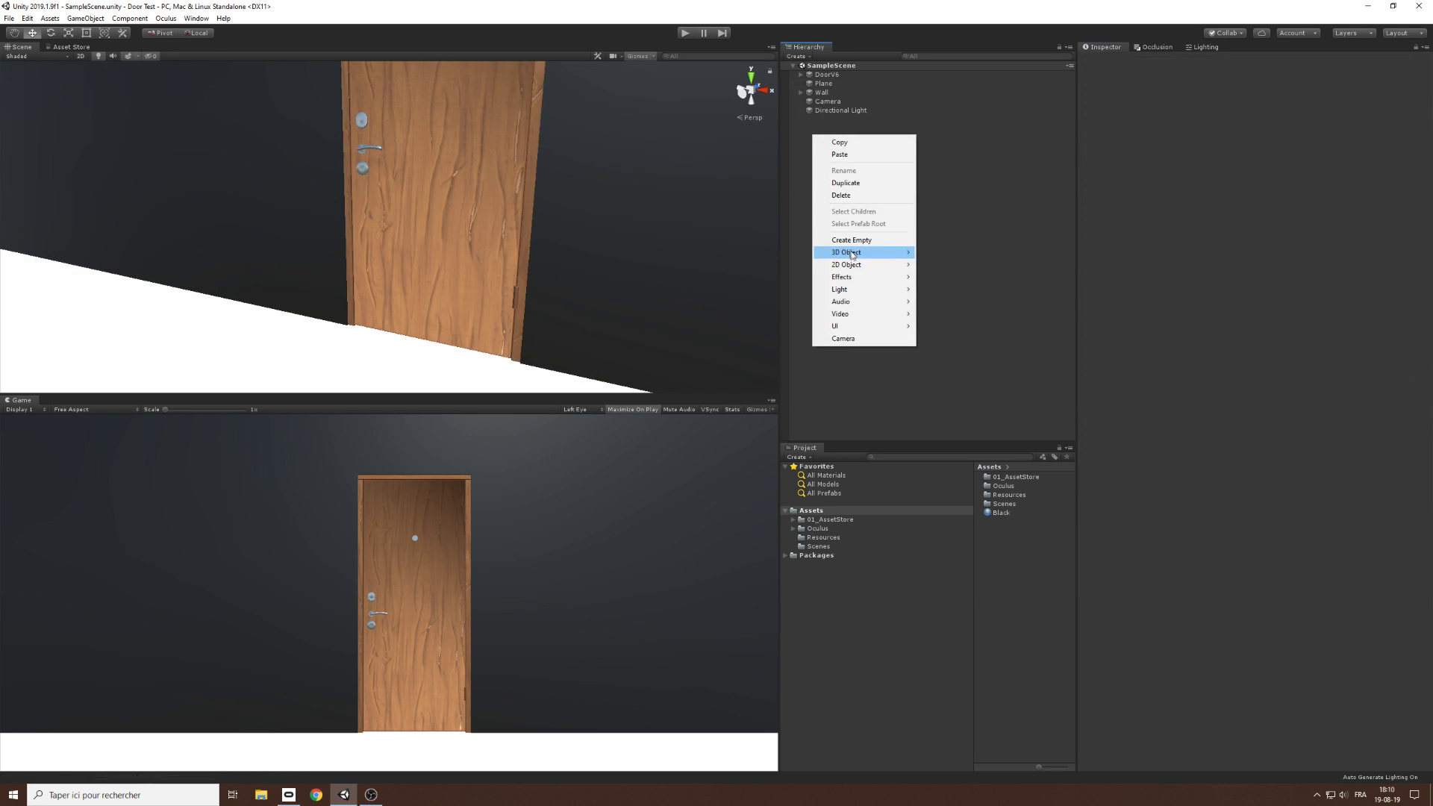
pyautogui.click(963, 250)
pyautogui.scroll(-3, 159, 338)
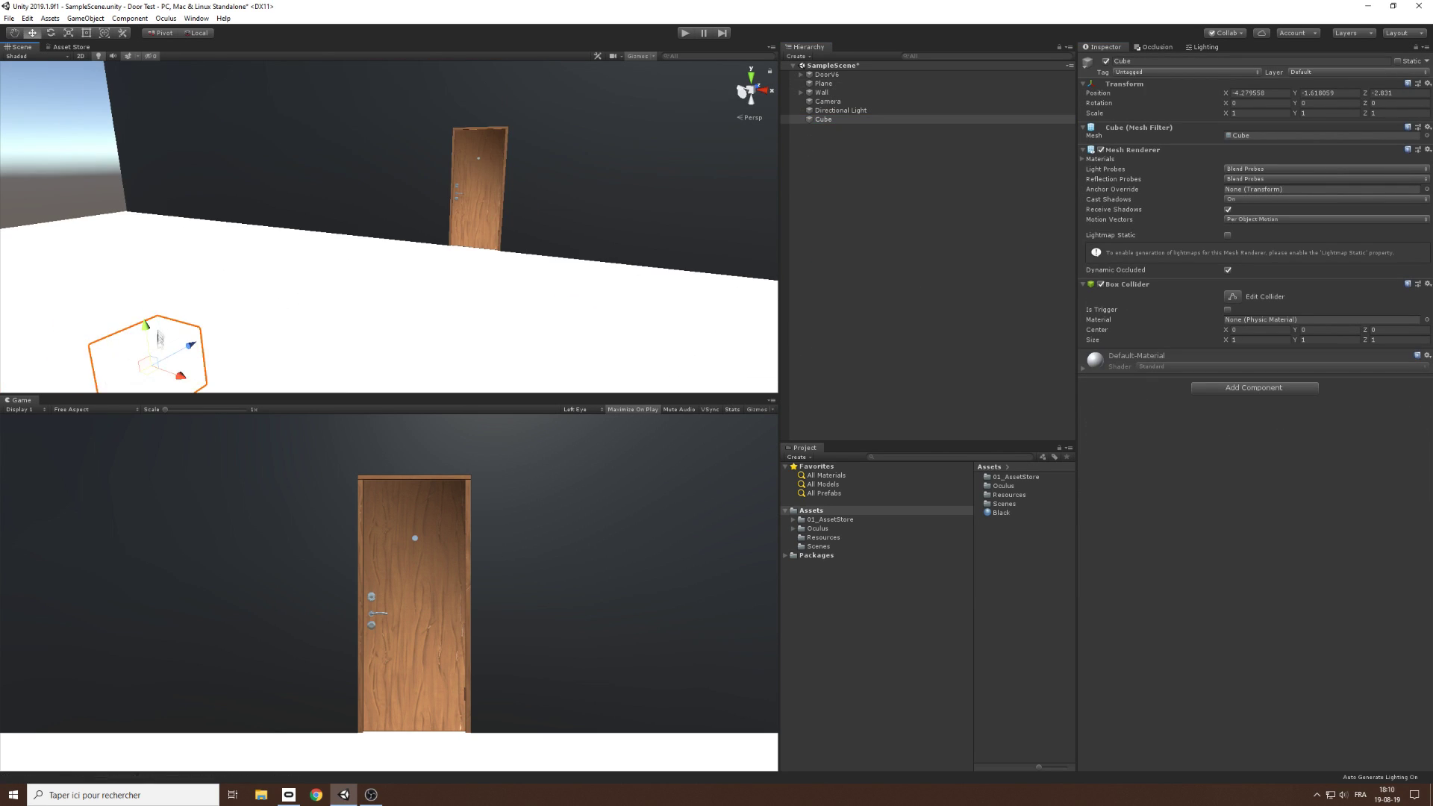
pyautogui.moveTo(147, 326); pyautogui.dragTo(138, 187)
pyautogui.moveTo(179, 230); pyautogui.dragTo(328, 239)
pyautogui.press('r')
pyautogui.press('w')
pyautogui.moveTo(387, 192); pyautogui.dragTo(388, 150)
pyautogui.scroll(1, 388, 172)
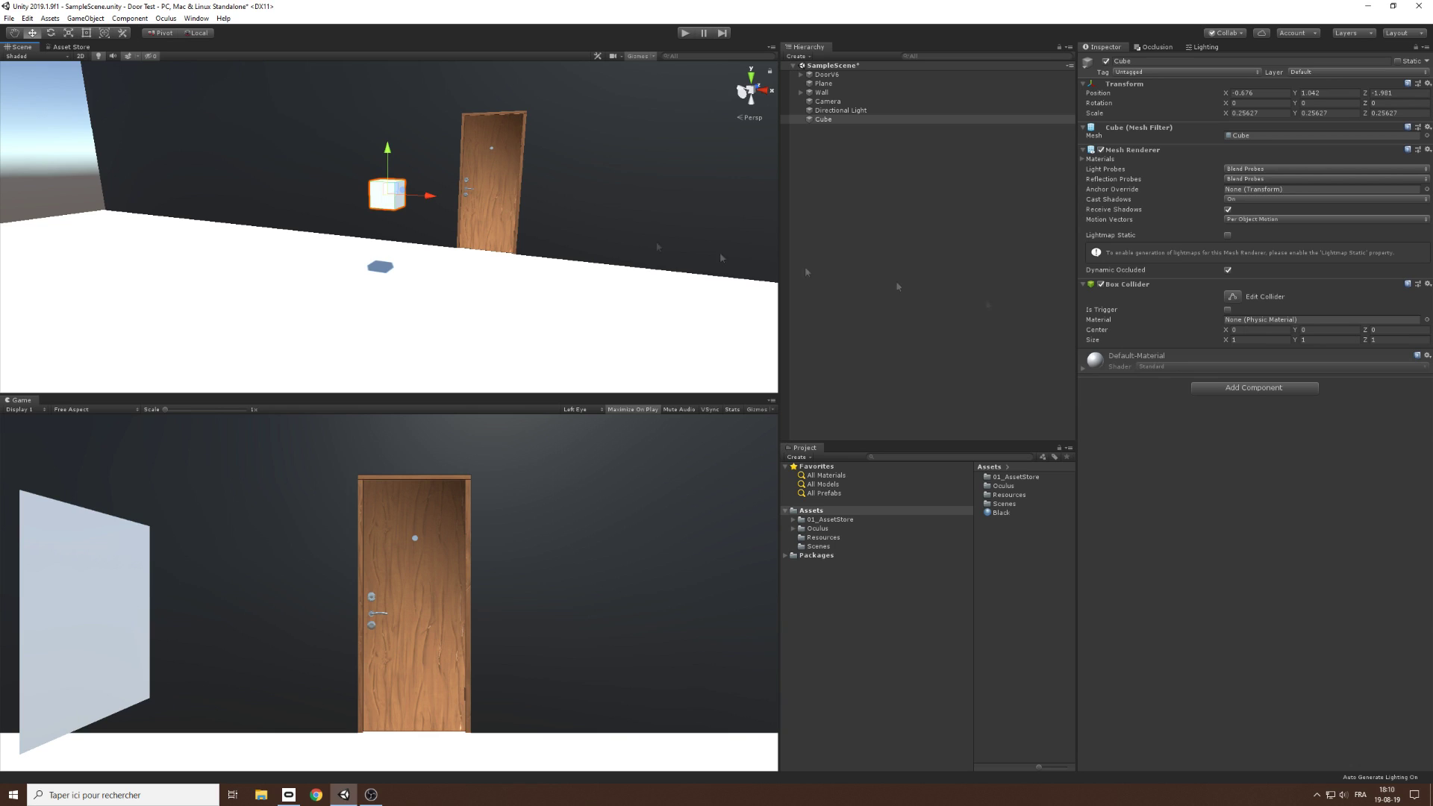
# Step: Add a Rigidbody component to the cube
pyautogui.click(1254, 387)
pyautogui.write('rigidbody')
pyautogui.press('Return')
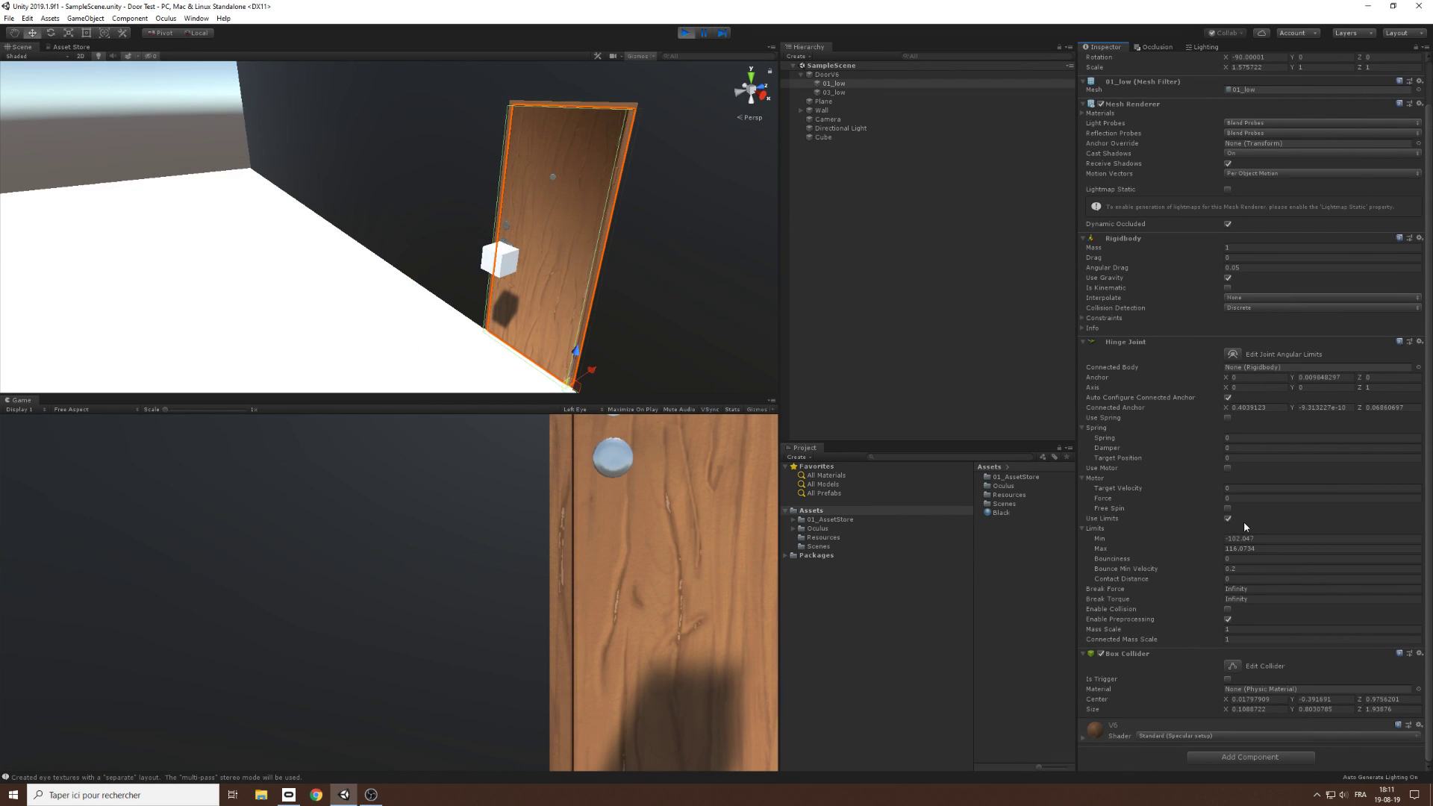
# Step: Test the hinge in play mode by pushing the cube against the door from different sides, and exit play mode
pyautogui.click(823, 137)
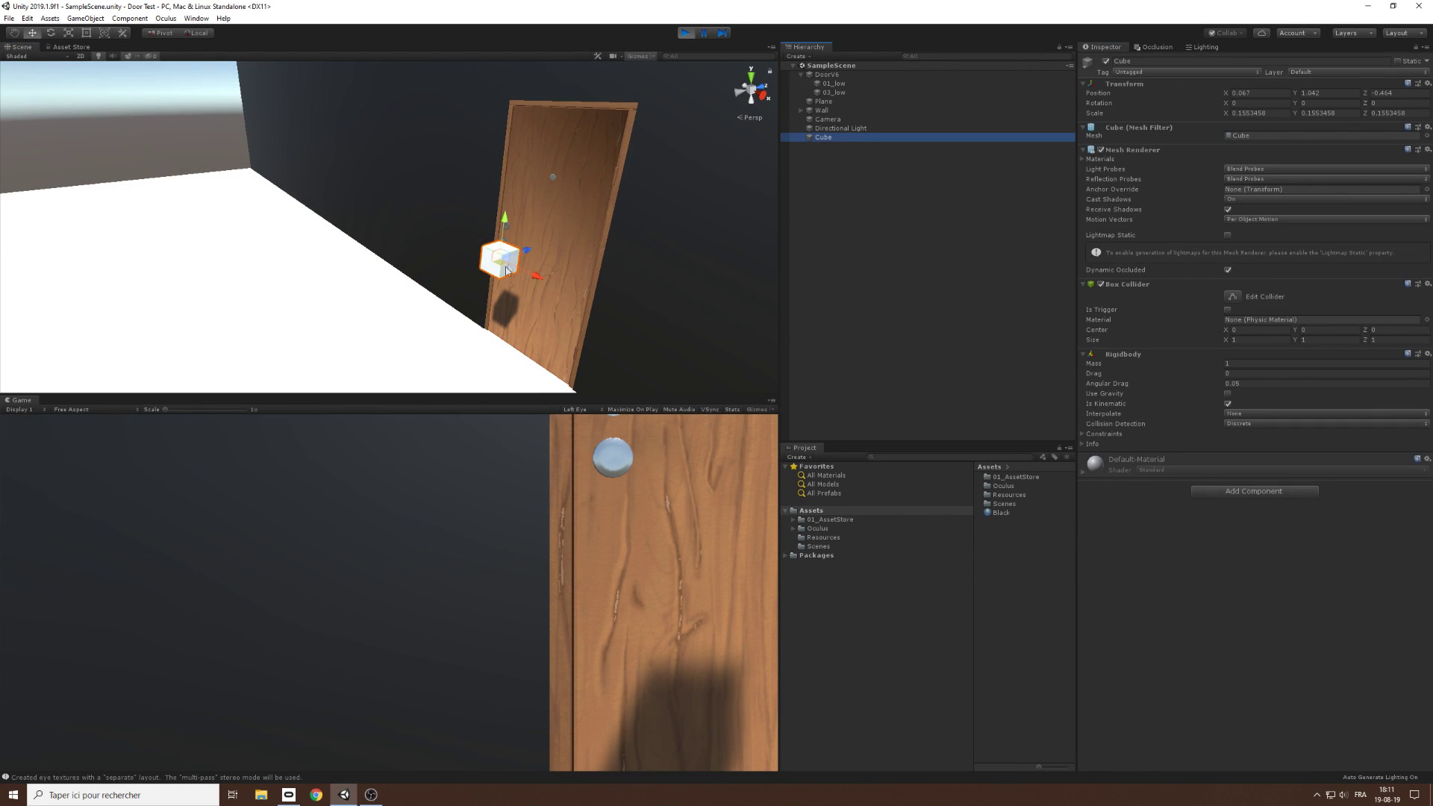
pyautogui.moveTo(522, 251); pyautogui.dragTo(495, 291)
pyautogui.moveTo(495, 291); pyautogui.dragTo(621, 261, button='right')
pyautogui.keyDown('alt'); pyautogui.moveTo(489, 282); pyautogui.dragTo(418, 291); pyautogui.keyUp('alt')
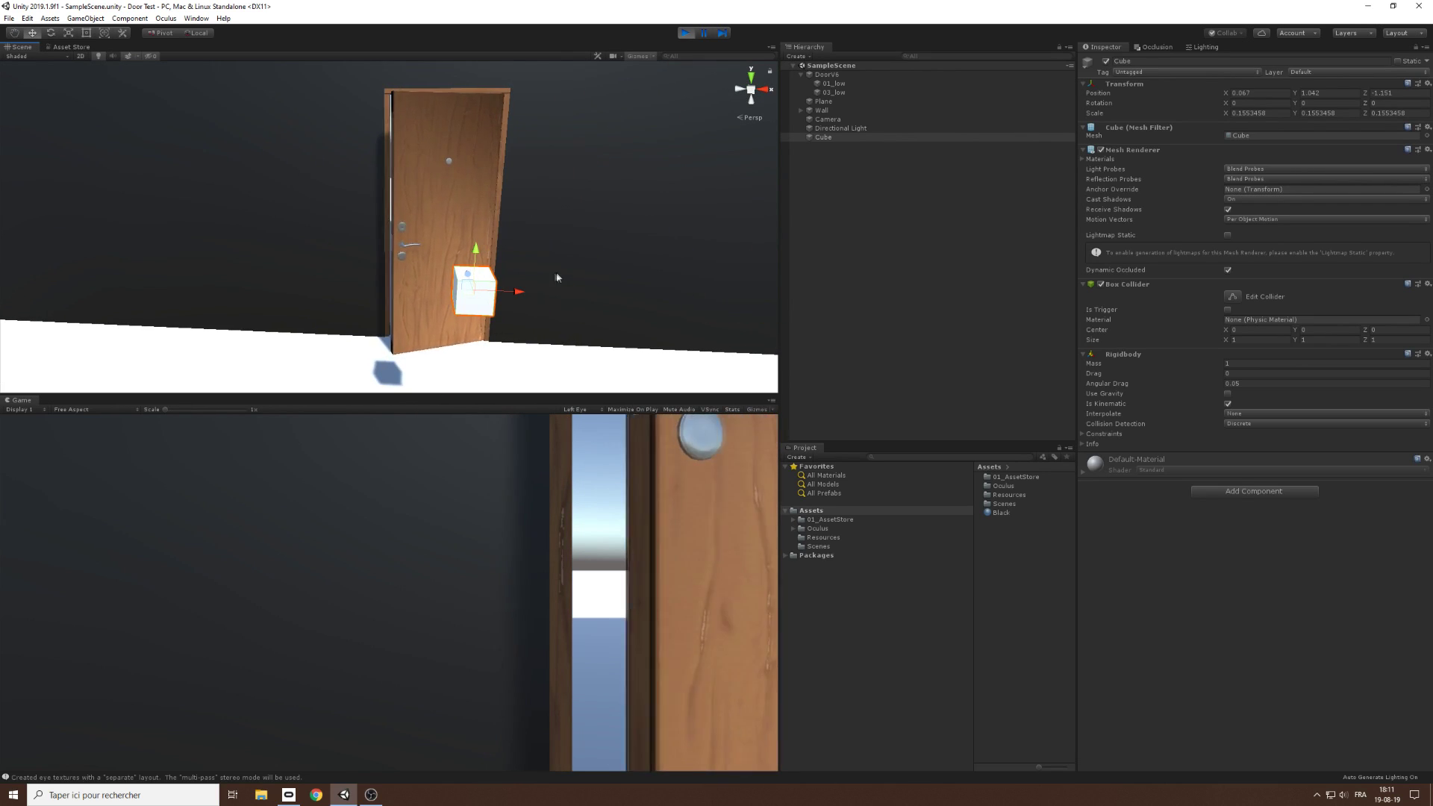
pyautogui.moveTo(620, 347); pyautogui.dragTo(599, 338, button='middle')
pyautogui.hotkey('ctrl', 'p')
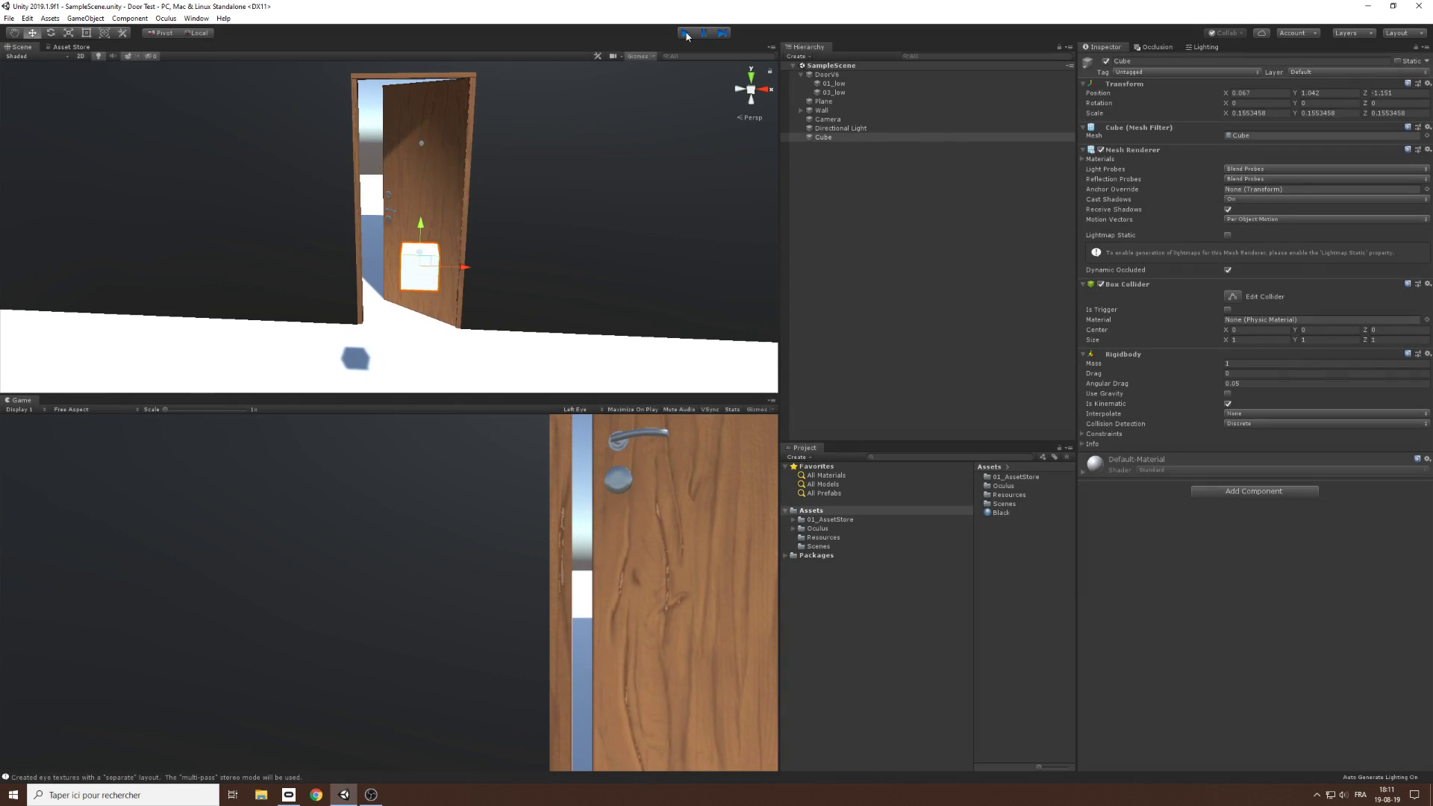
# Step: Delete the test cube from the scene and save the scene with the door's 01_low part selected
pyautogui.click(839, 137)
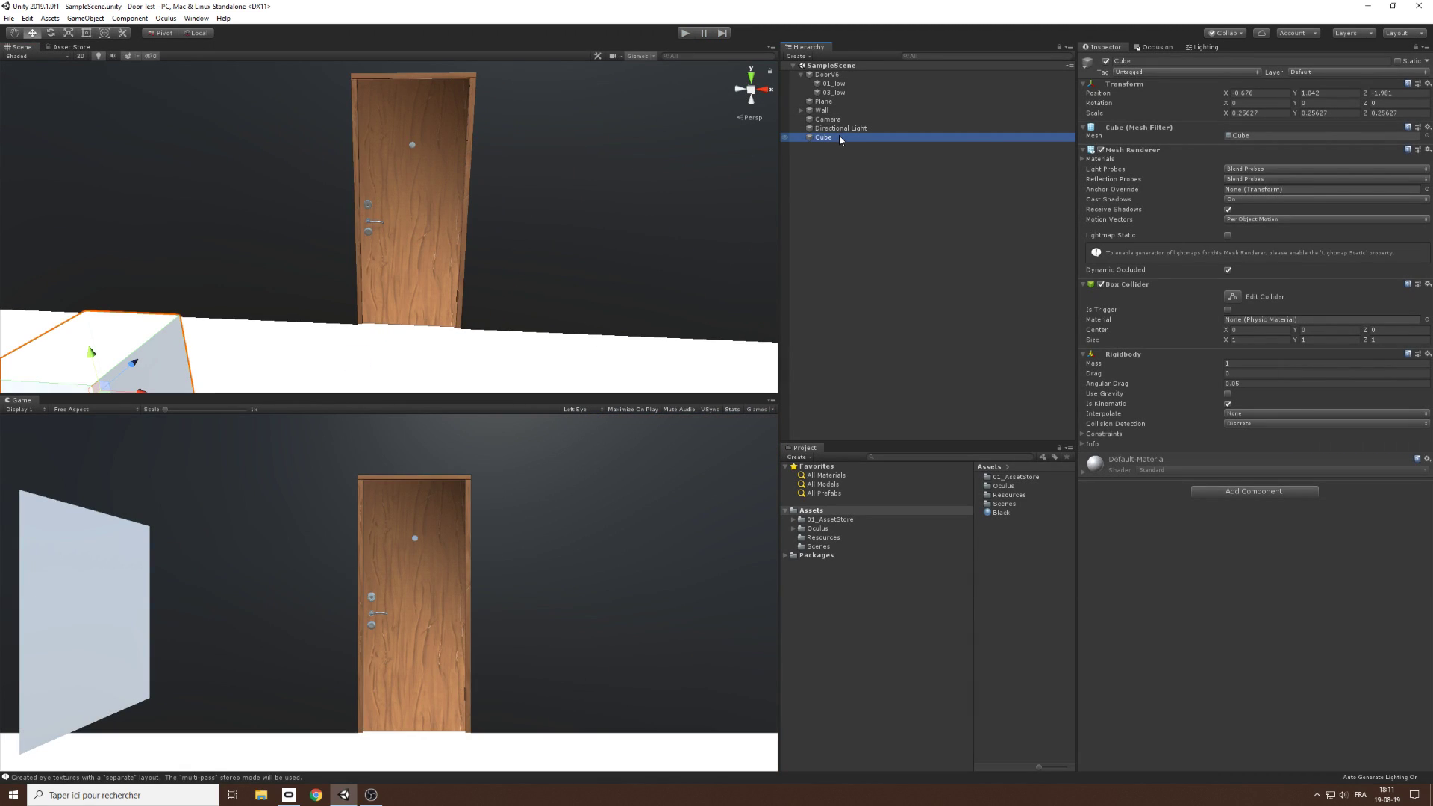
pyautogui.press('Delete')
pyautogui.click(833, 82)
pyautogui.keyDown('alt'); pyautogui.moveTo(534, 243); pyautogui.dragTo(608, 212); pyautogui.keyUp('alt')
pyautogui.hotkey('ctrl', 's')
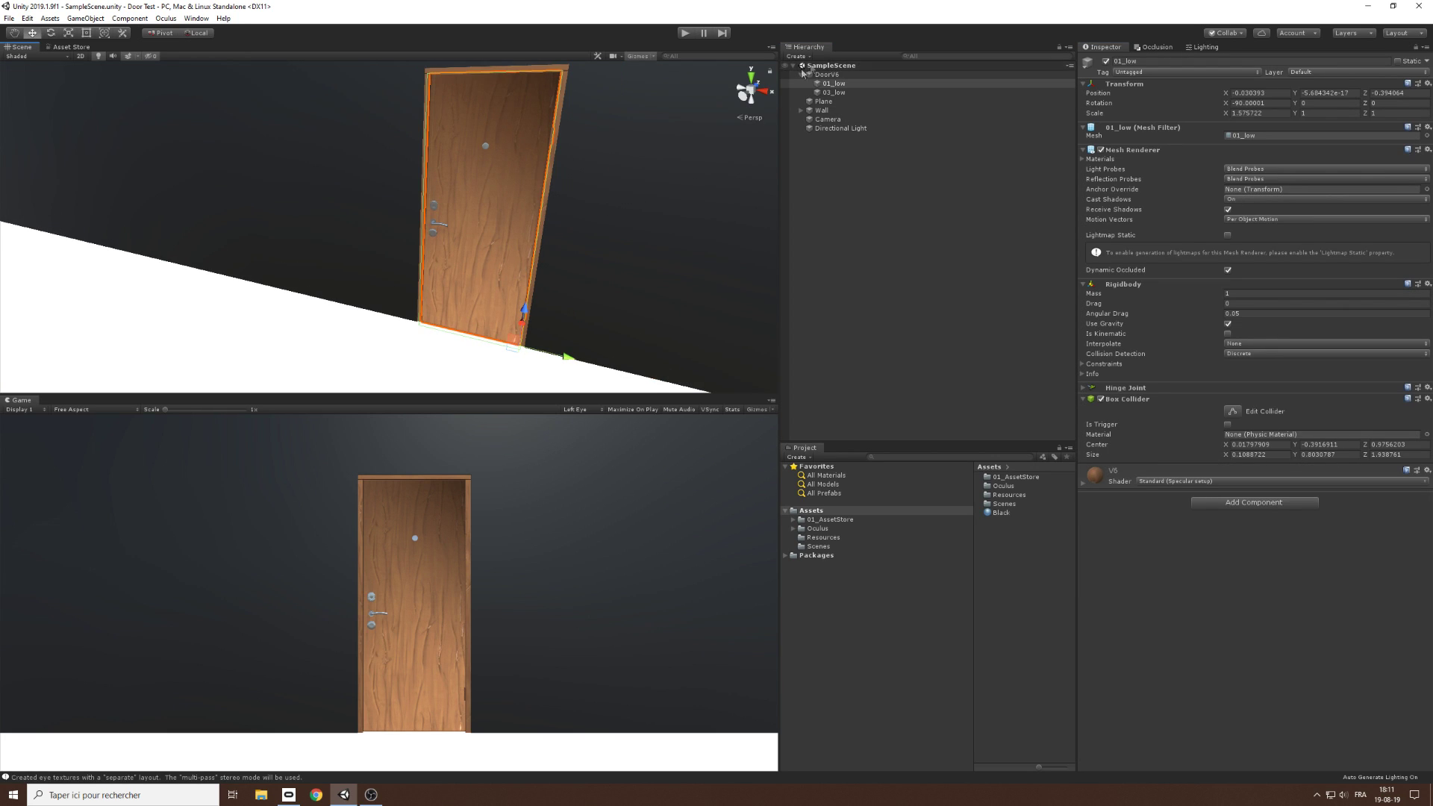
# Step: Collapse the DoorV6 group in the hierarchy and clear the selection
pyautogui.click(801, 74)
pyautogui.click(793, 173)
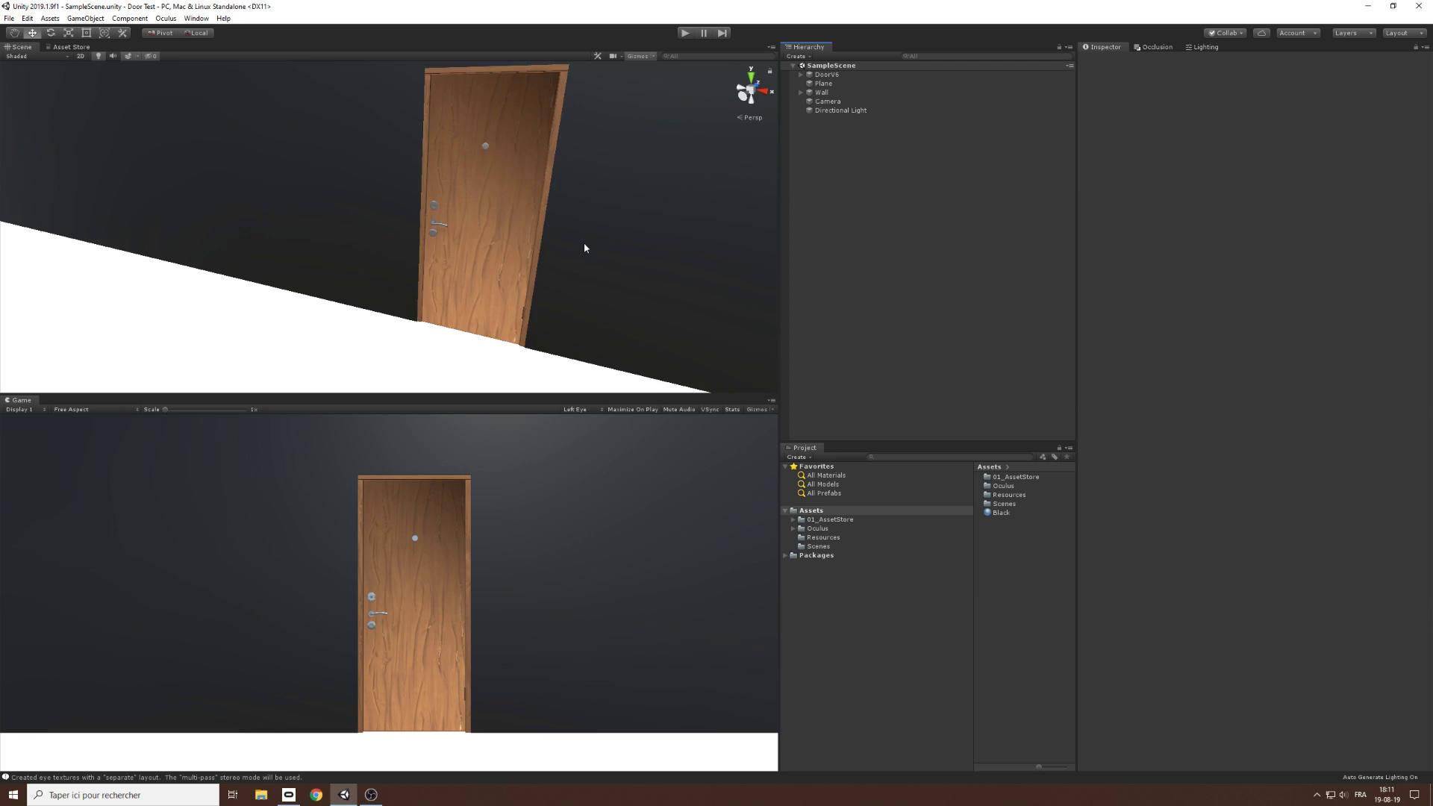
pyautogui.keyDown('alt'); pyautogui.moveTo(584, 248); pyautogui.dragTo(636, 229); pyautogui.keyUp('alt')
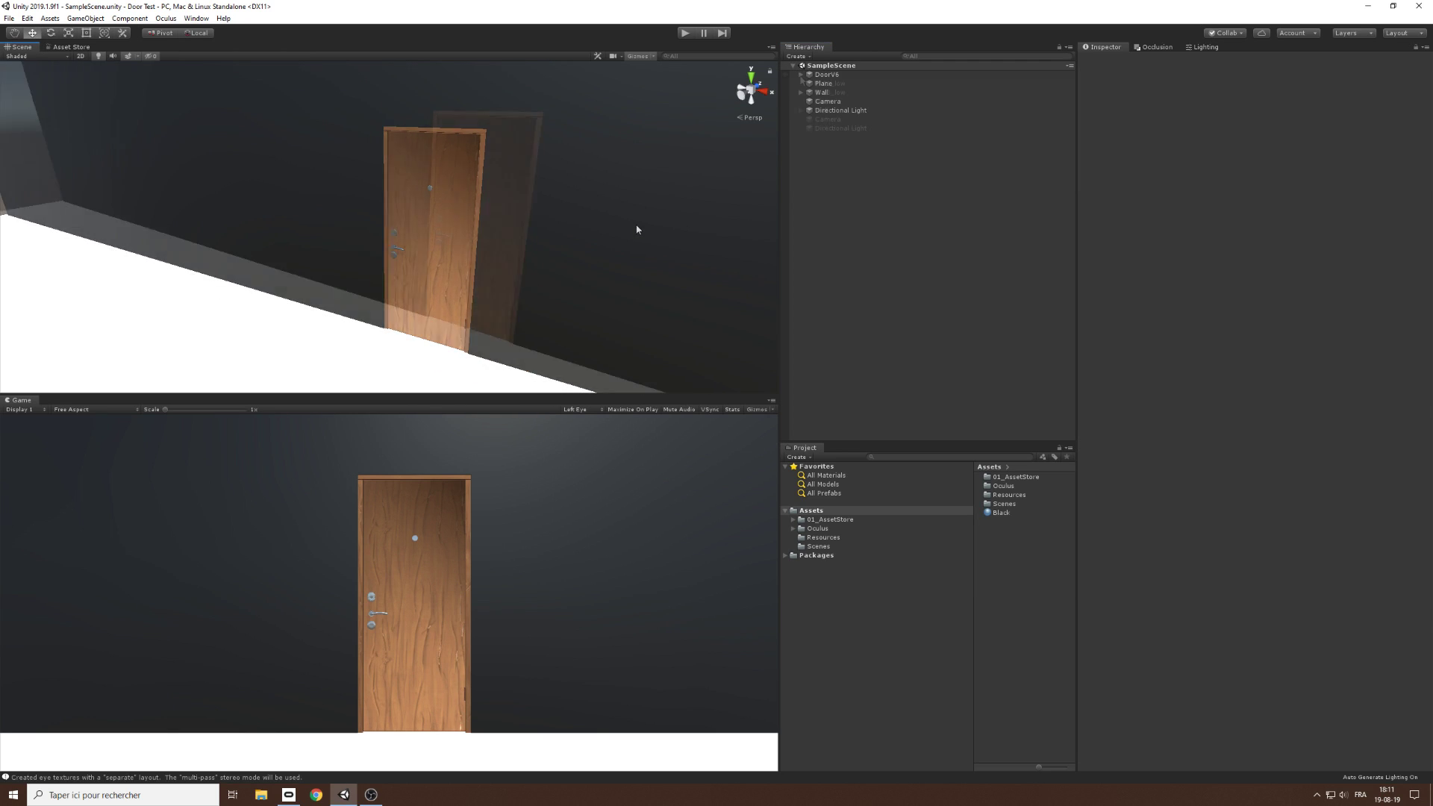
# Step: Add a cube as a child of 01_low, size and place it over the door handle, and rename it Handler
pyautogui.click(823, 84)
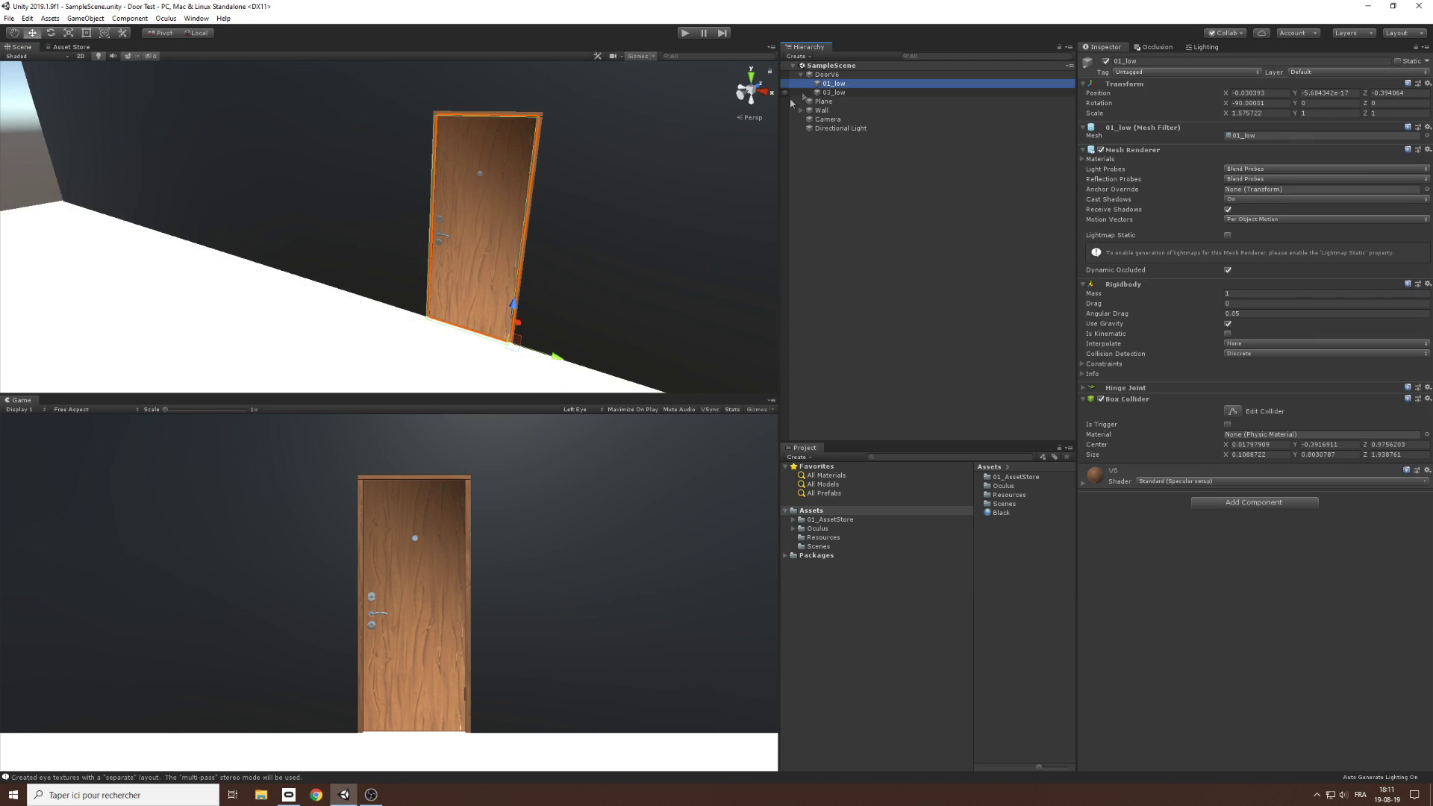
pyautogui.rightClick(834, 84)
pyautogui.moveTo(888, 201)
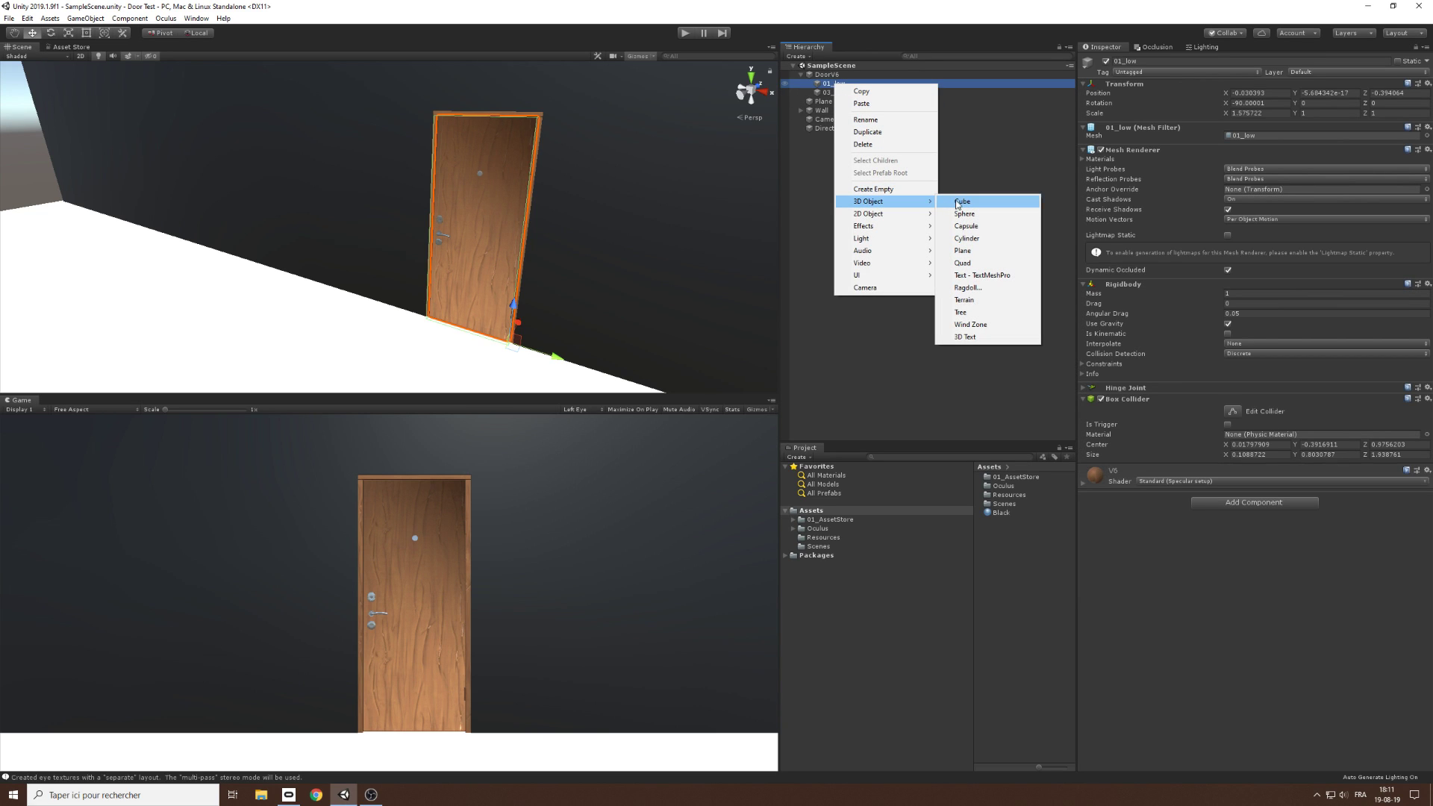
pyautogui.click(962, 201)
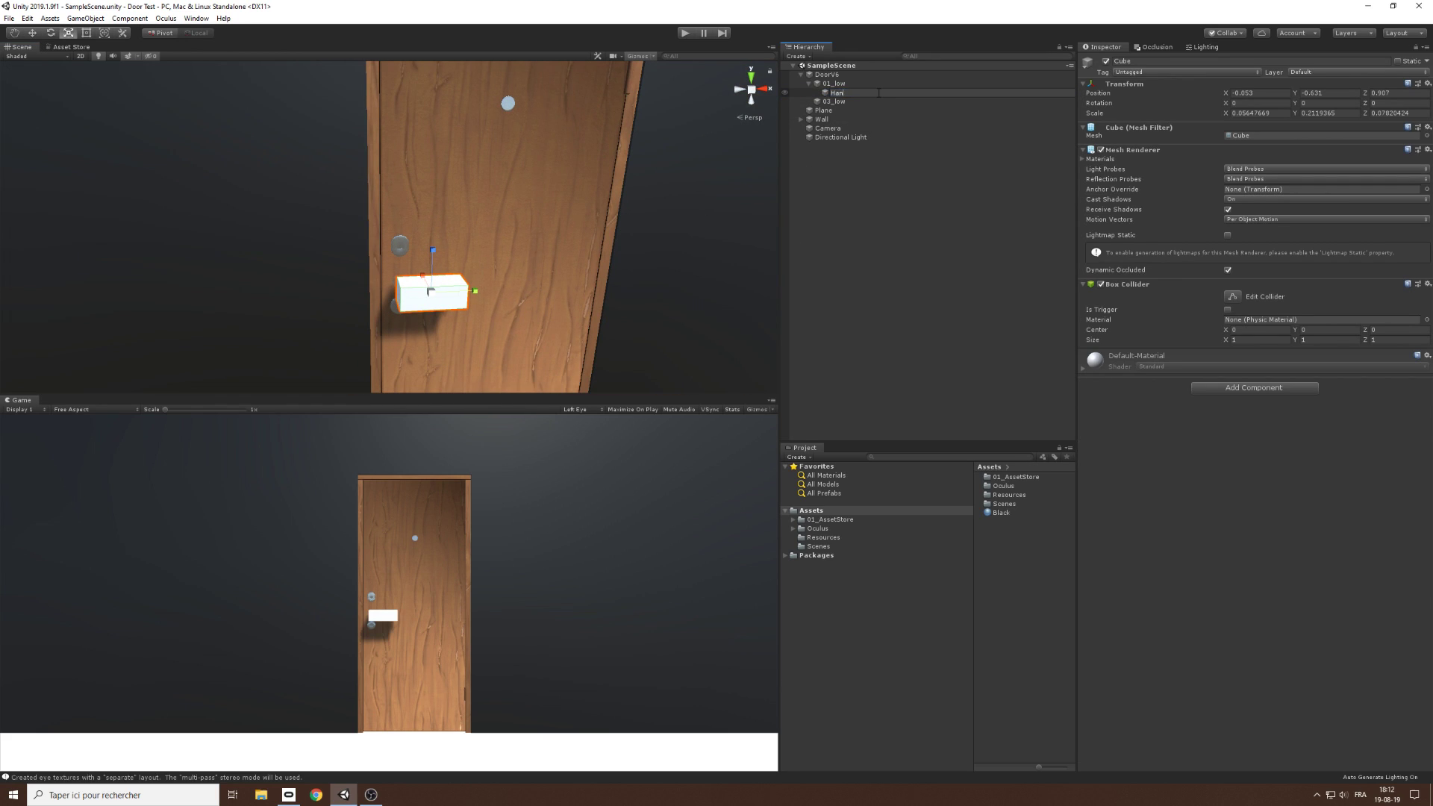
pyautogui.click(878, 93)
# Step: Add a Fixed Joint component to Handler
pyautogui.click(1208, 388)
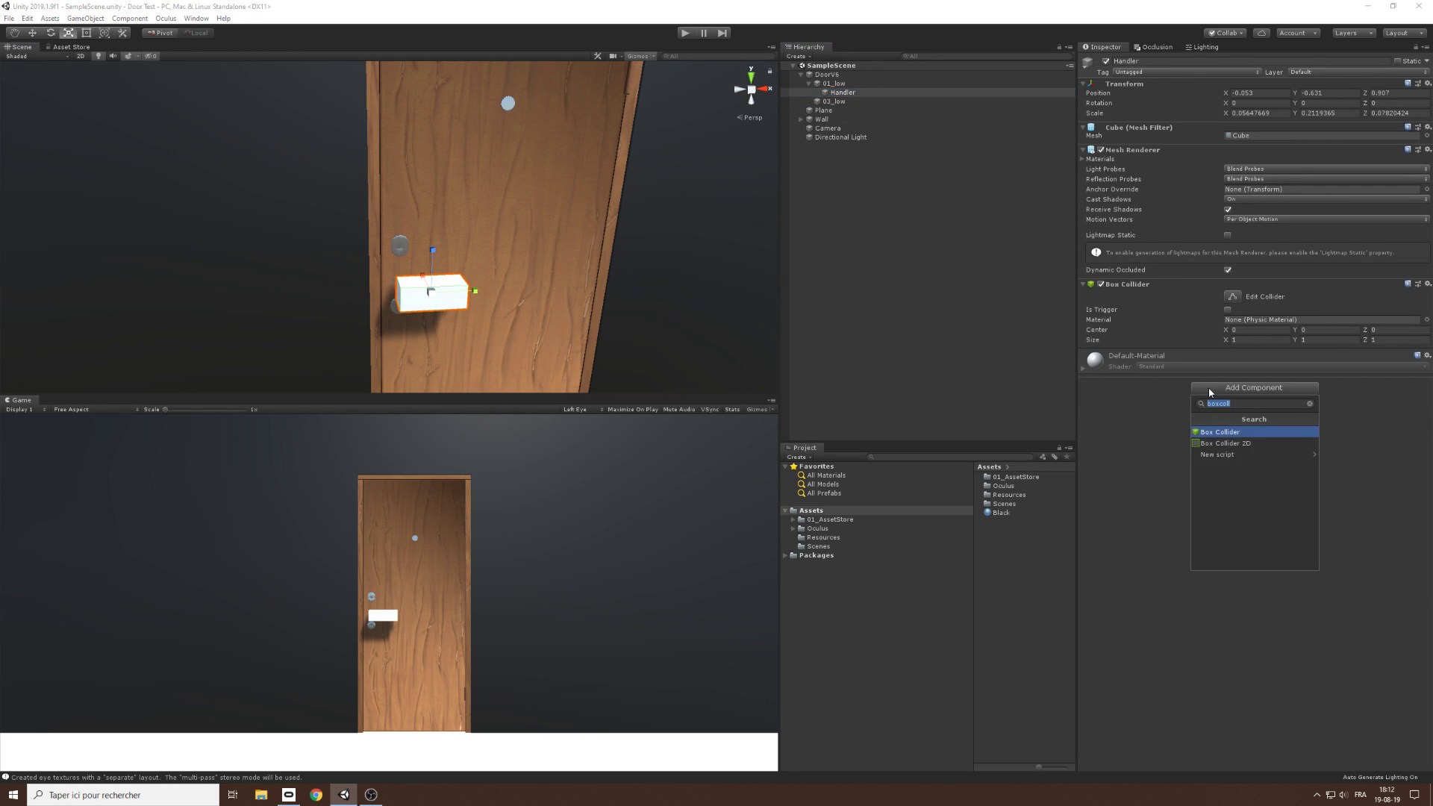
pyautogui.write('fixed')
pyautogui.press('Return')
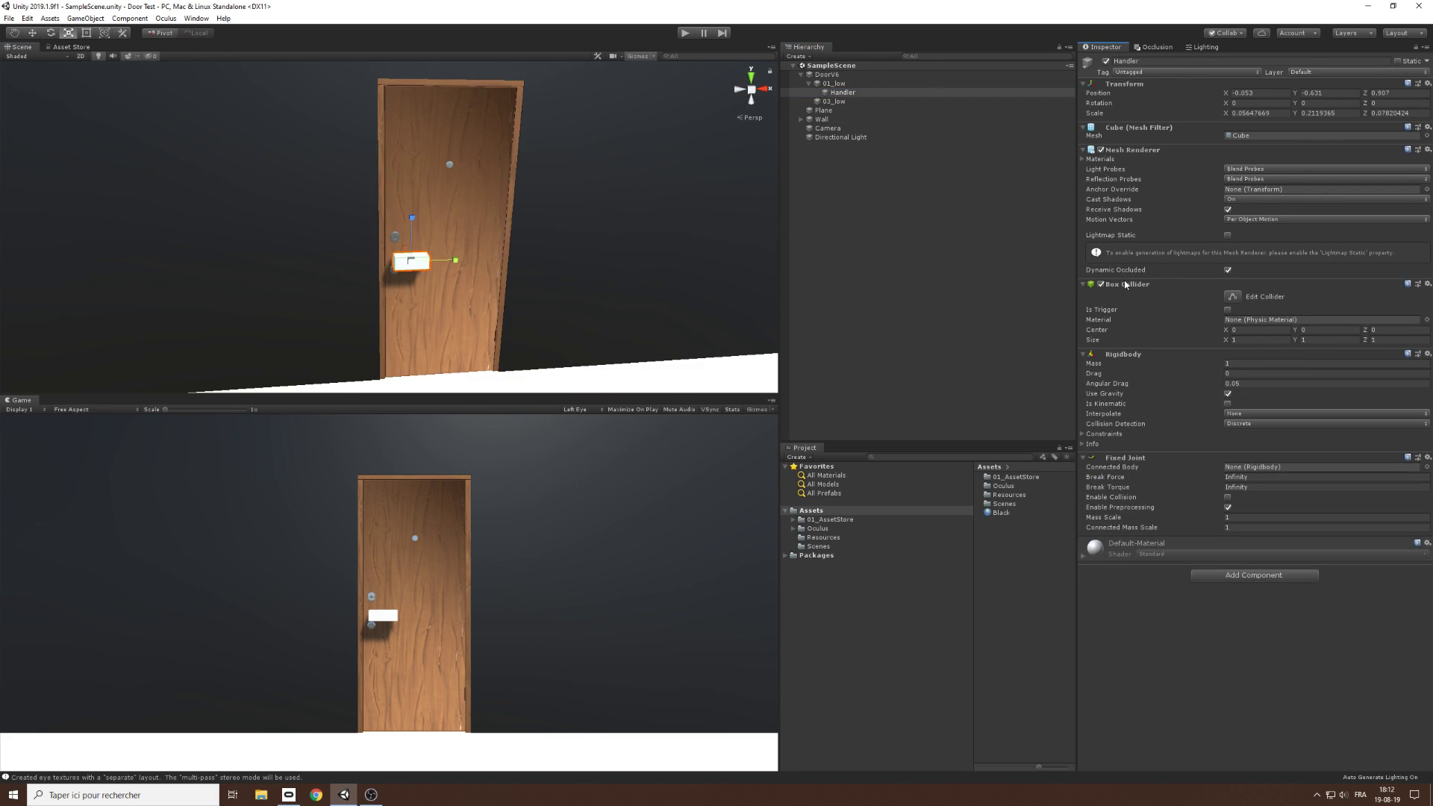
# Step: Remove the Box Collider from Handler and set 01_low as the connected body of its Fixed Joint
pyautogui.rightClick(1125, 285)
pyautogui.click(1168, 310)
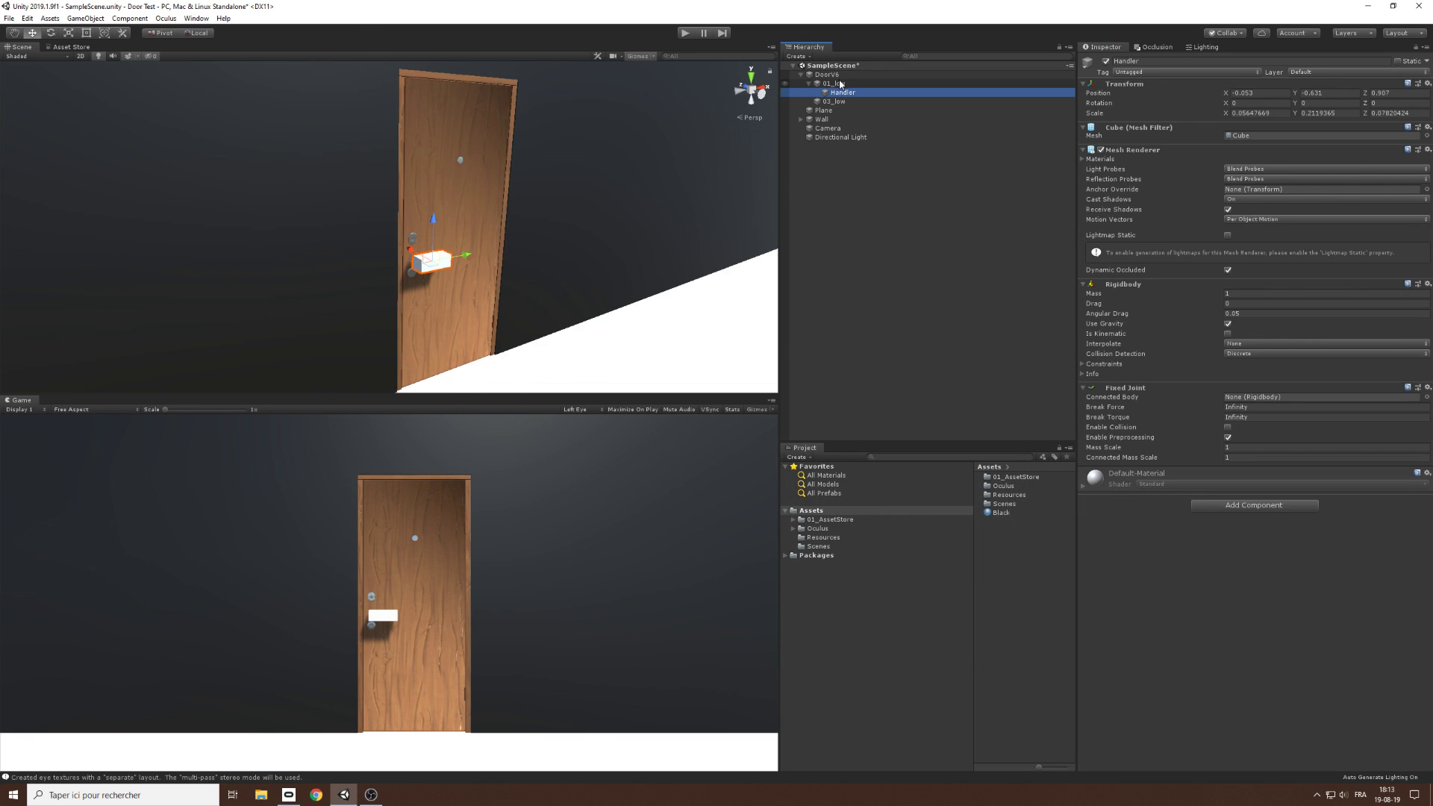
pyautogui.moveTo(839, 84); pyautogui.dragTo(1261, 400)
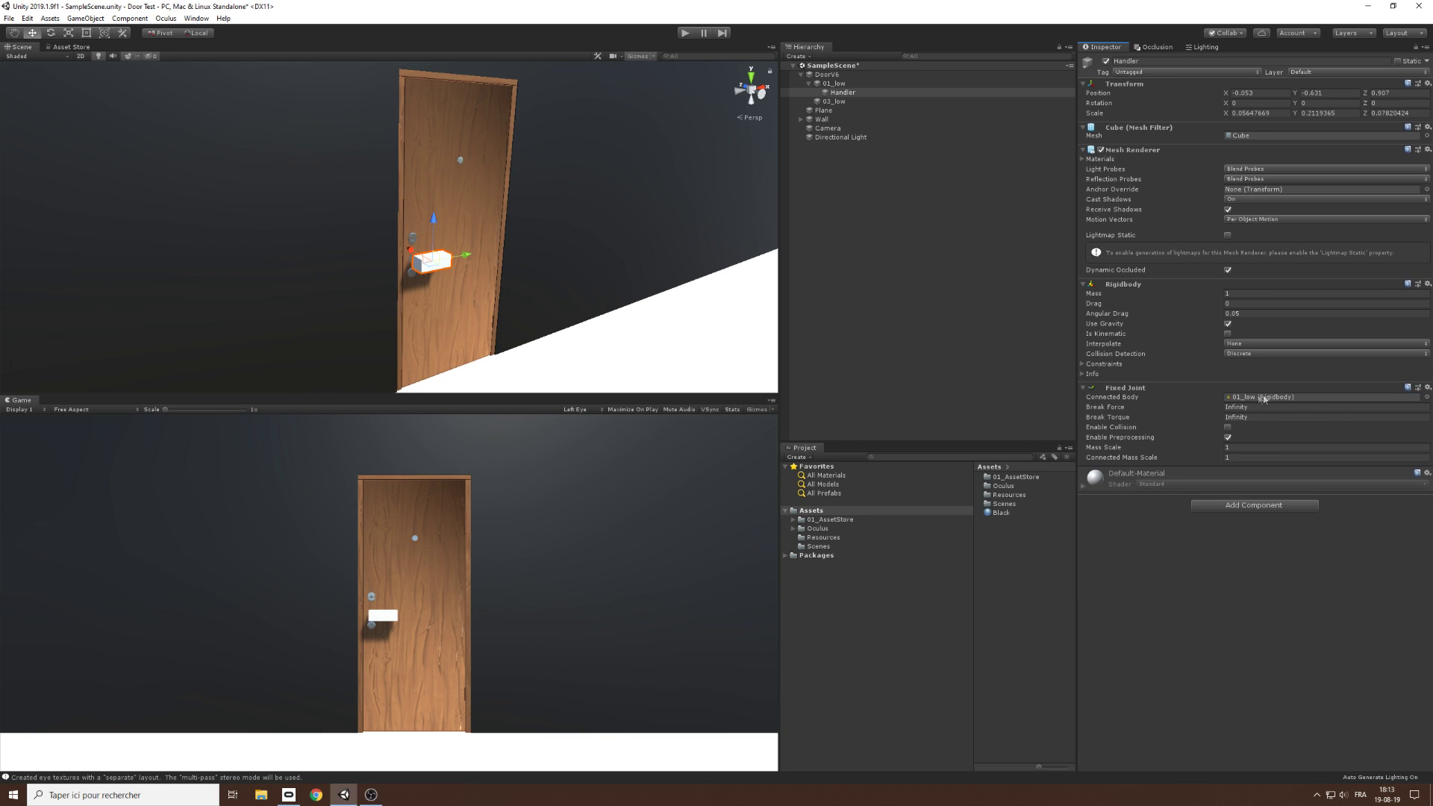
# Step: Test the fixed joint in play mode by moving Handler to swing the door open and closed, and exit play mode
pyautogui.click(683, 35)
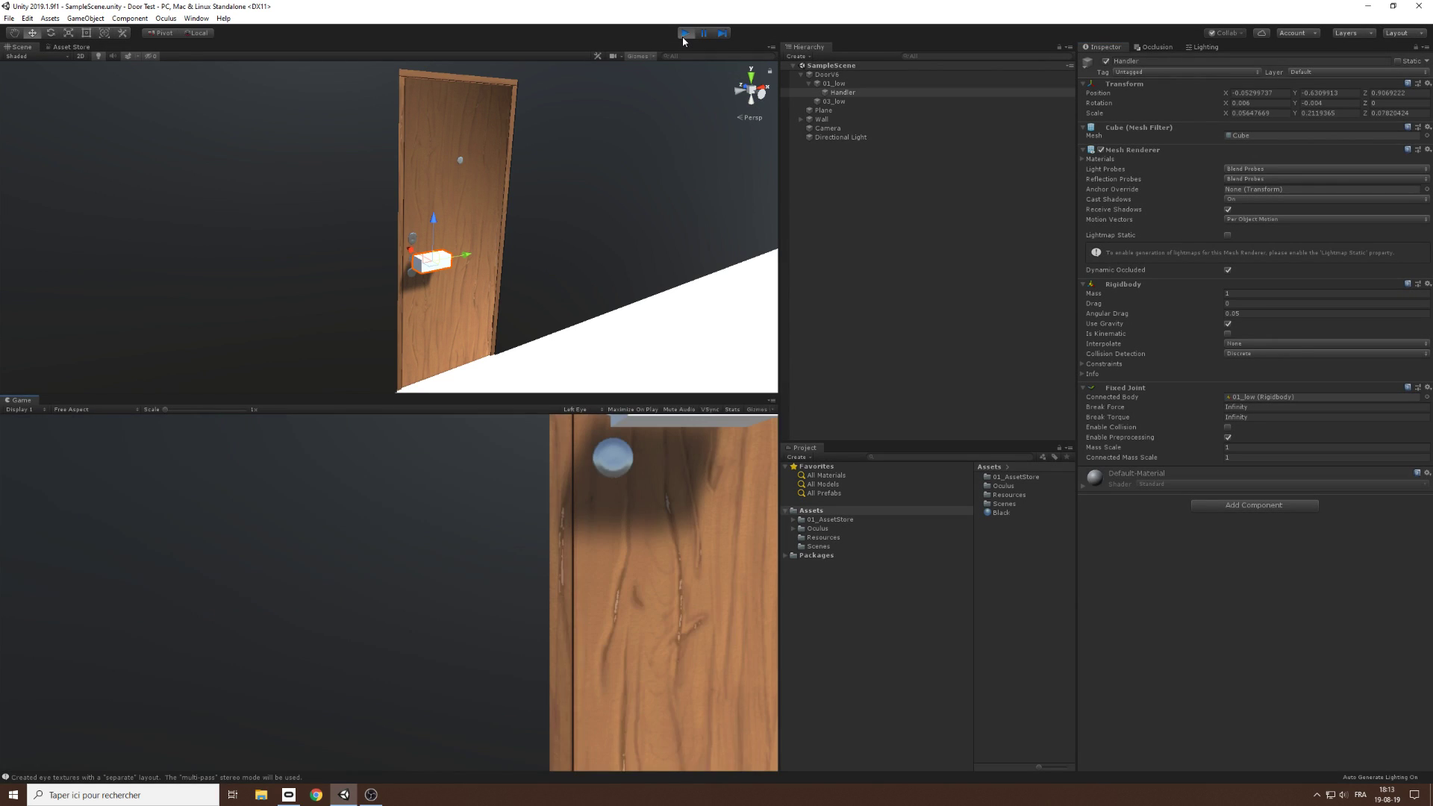
pyautogui.moveTo(410, 258); pyautogui.dragTo(426, 255)
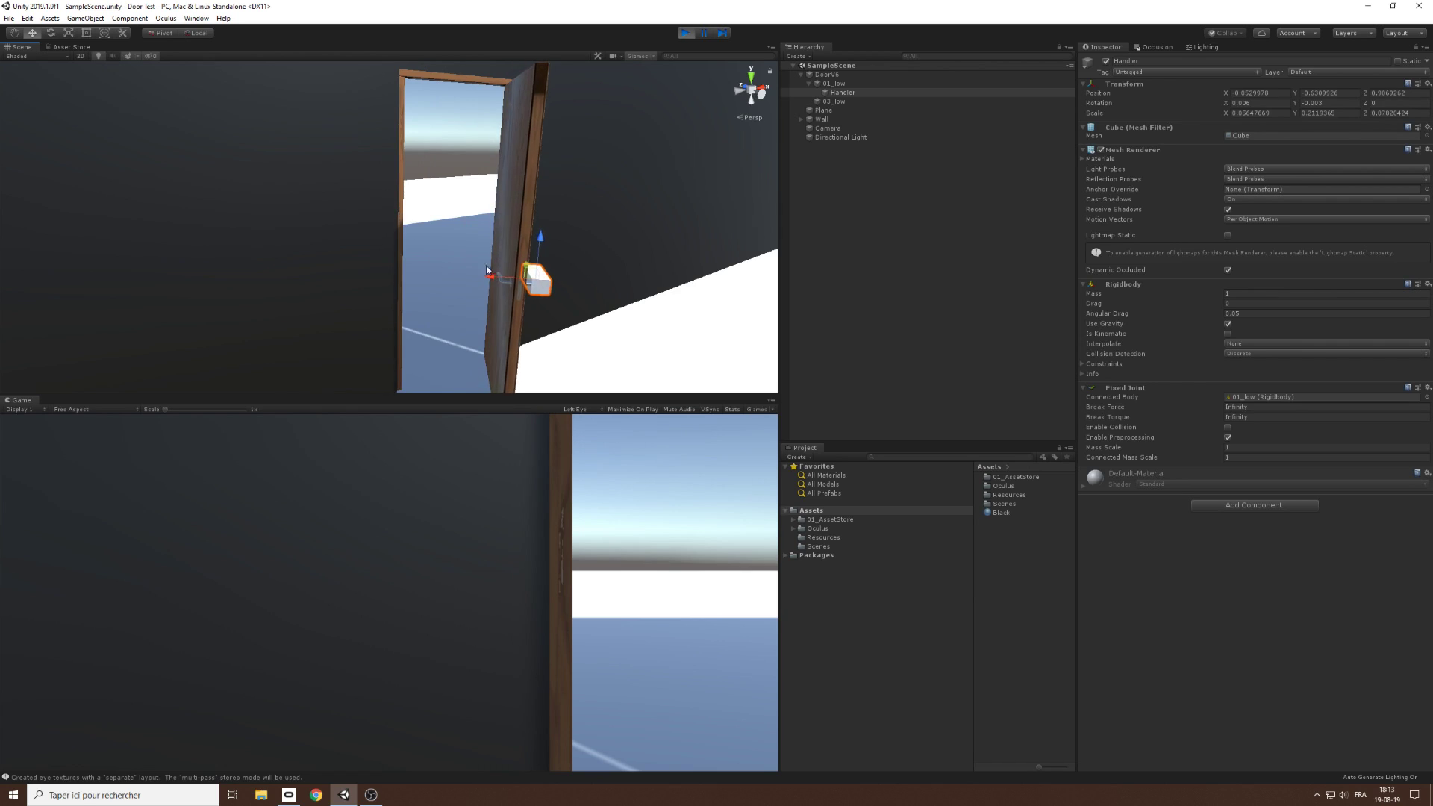
pyautogui.moveTo(676, 311); pyautogui.dragTo(587, 299, button='middle')
pyautogui.moveTo(587, 296); pyautogui.dragTo(520, 279, button='right')
pyautogui.moveTo(676, 291); pyautogui.dragTo(572, 288, button='middle')
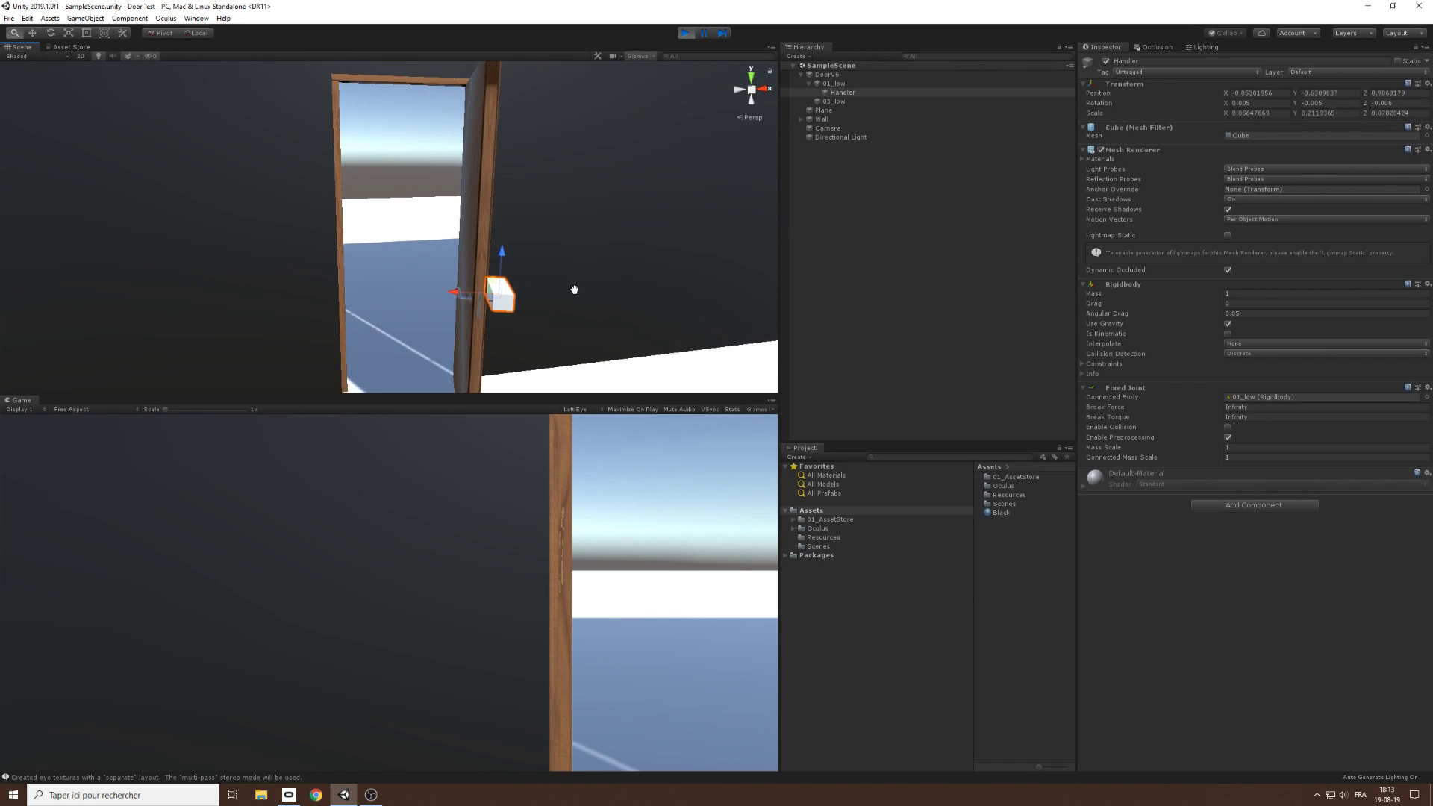
pyautogui.moveTo(543, 336); pyautogui.dragTo(567, 342, button='right')
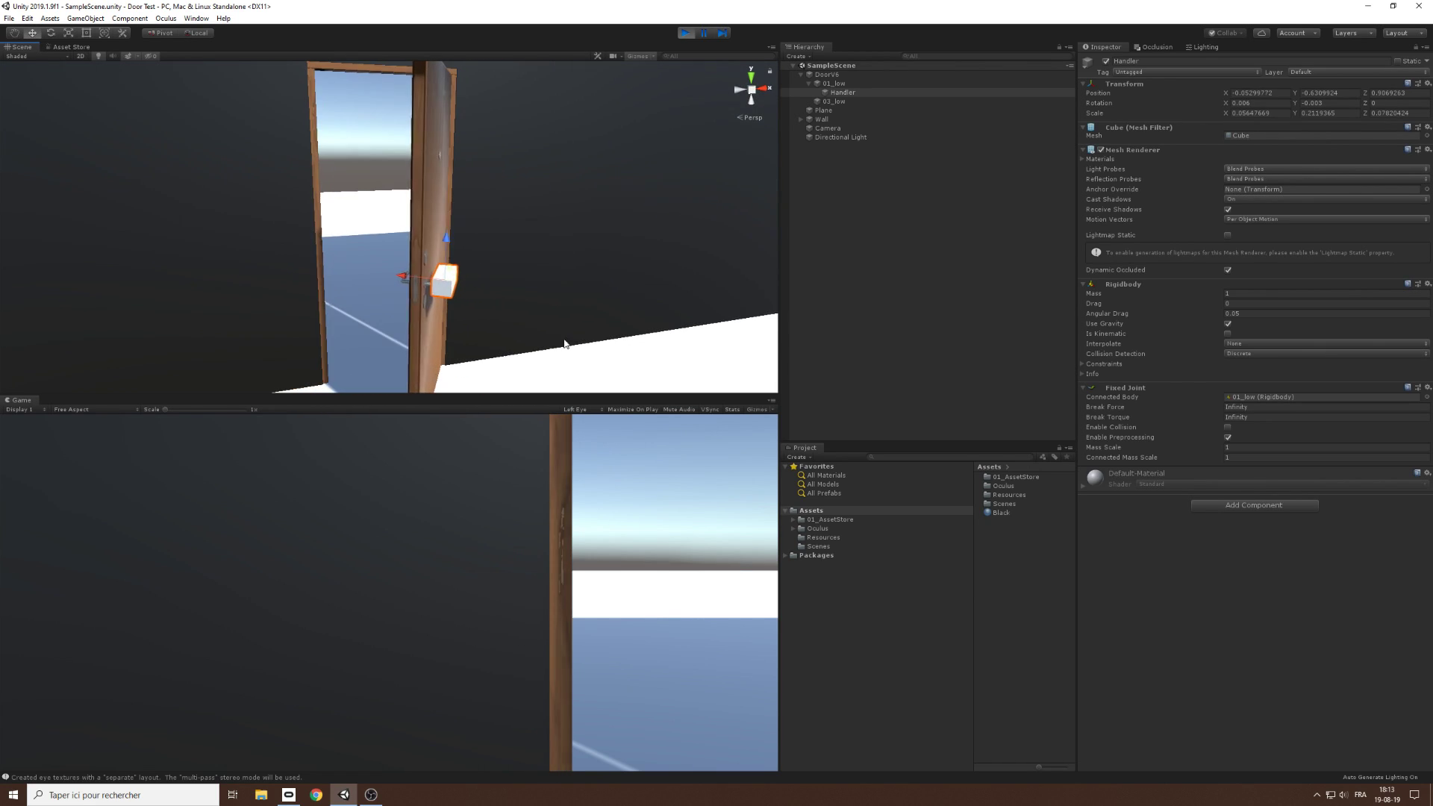
pyautogui.moveTo(397, 275)
pyautogui.mouseDown()
pyautogui.moveTo(304, 268)
pyautogui.moveTo(408, 291)
pyautogui.mouseUp()
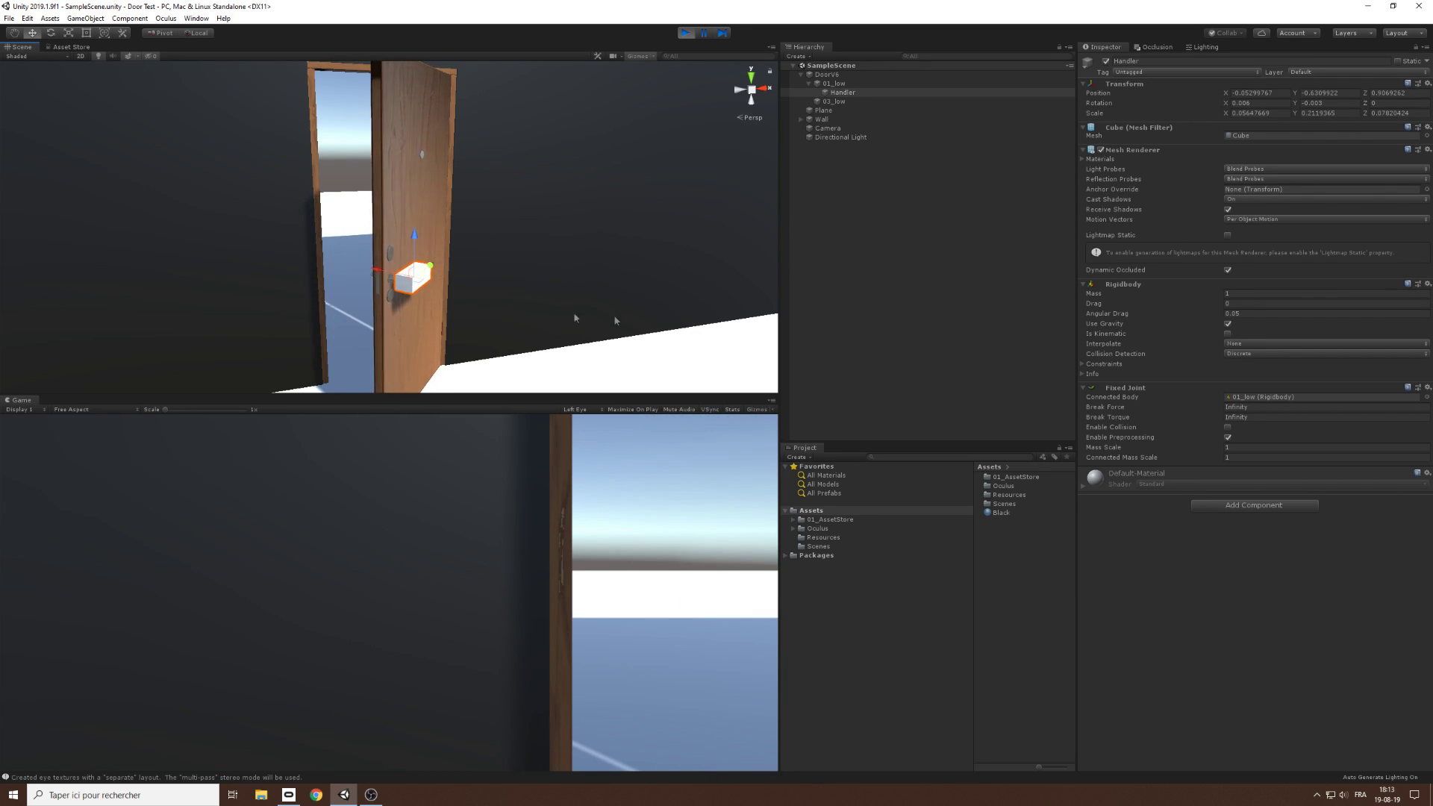
pyautogui.click(829, 160)
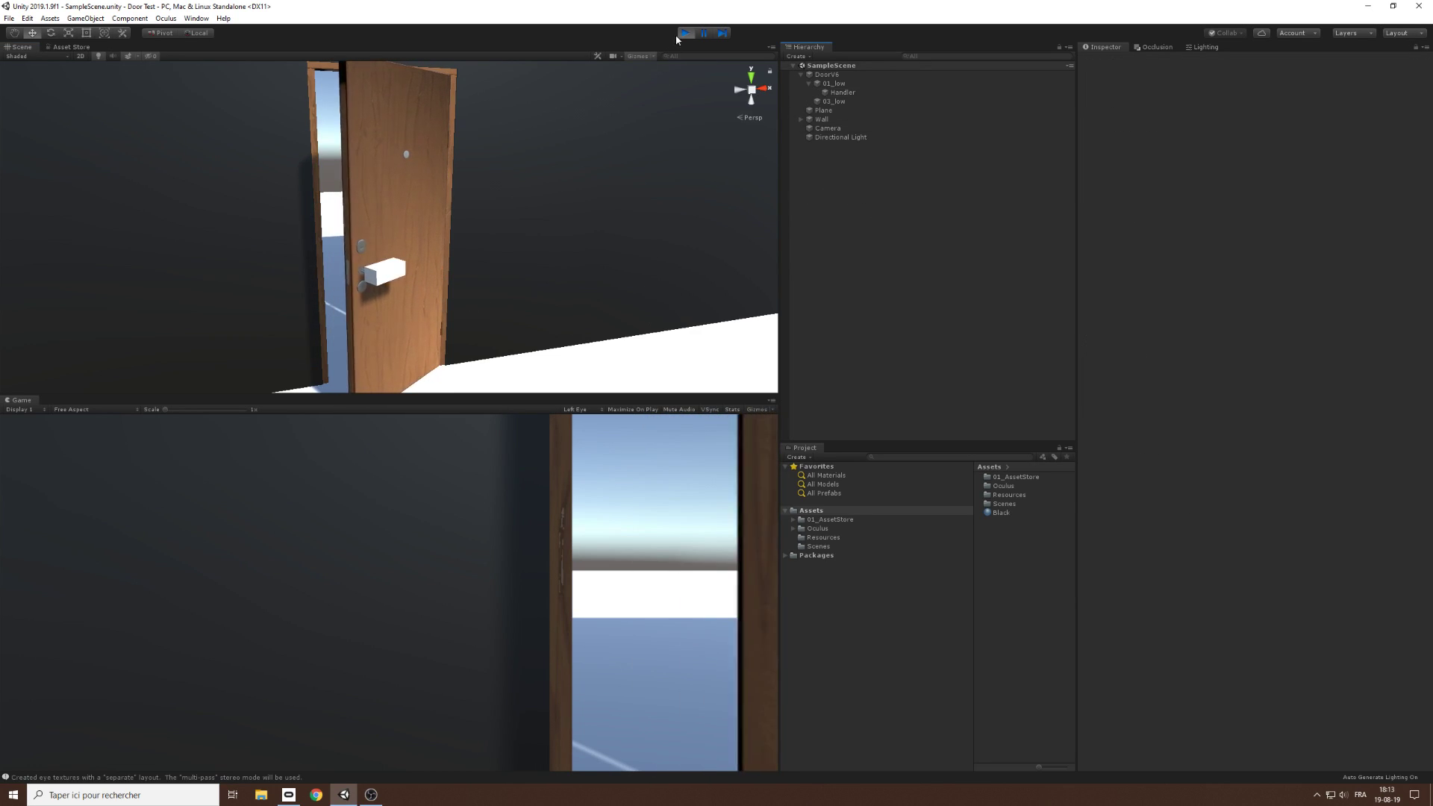
pyautogui.hotkey('ctrl', 'p')
# Step: Duplicate Handler under 01_low
pyautogui.moveTo(446, 265); pyautogui.dragTo(499, 288, button='right')
pyautogui.scroll(2, 504, 264)
pyautogui.keyDown('alt'); pyautogui.moveTo(499, 288); pyautogui.dragTo(503, 291); pyautogui.keyUp('alt')
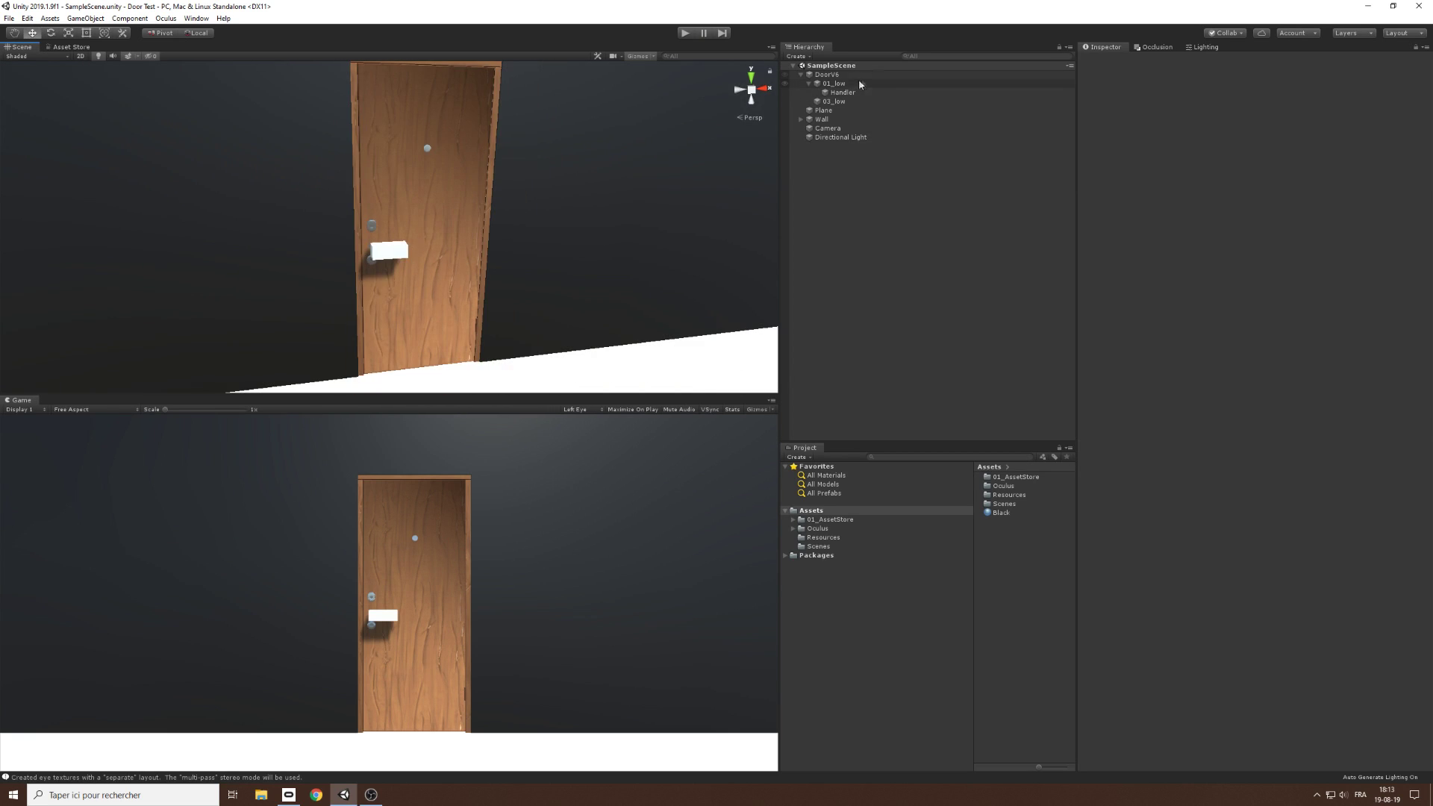
pyautogui.click(840, 92)
pyautogui.rightClick(829, 92)
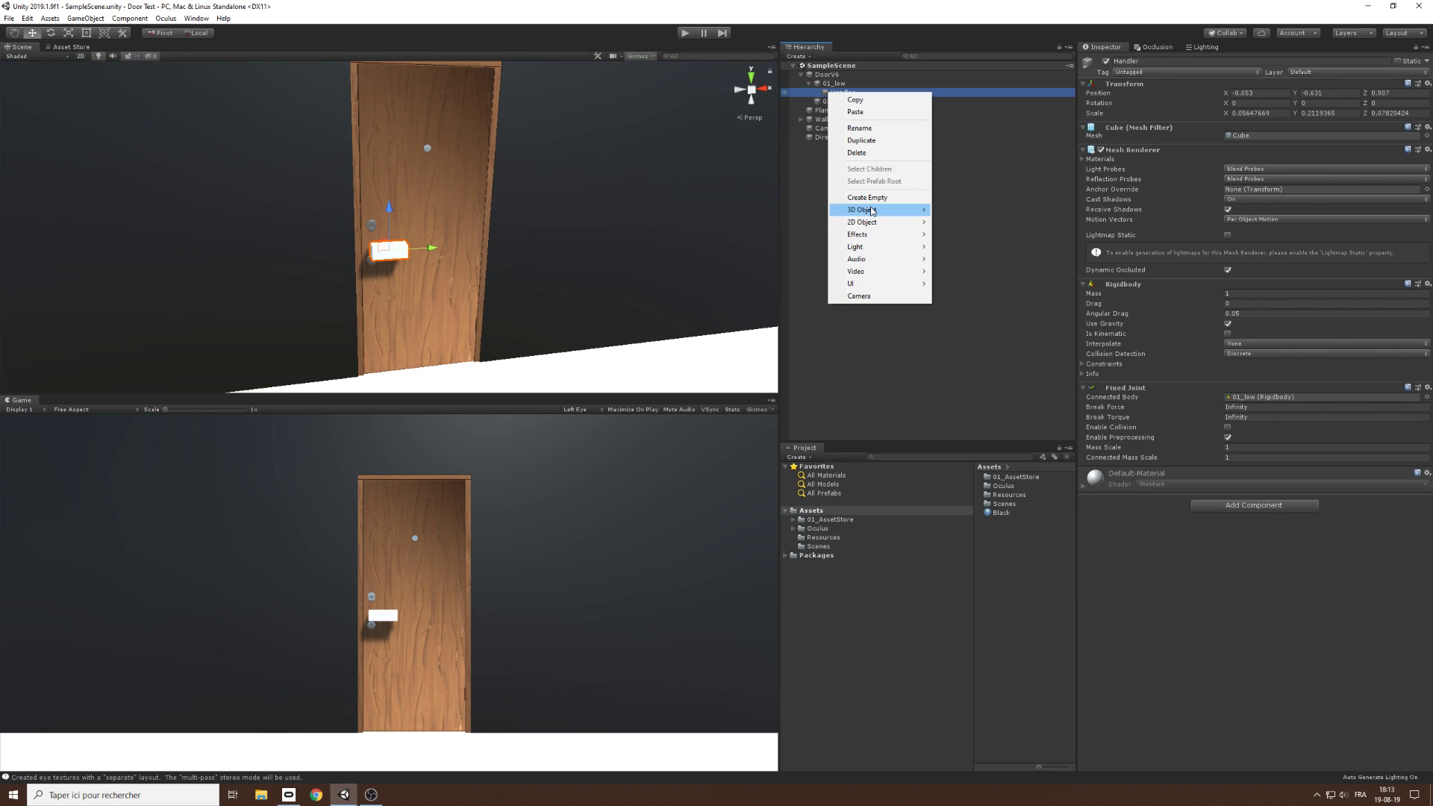
pyautogui.click(836, 101)
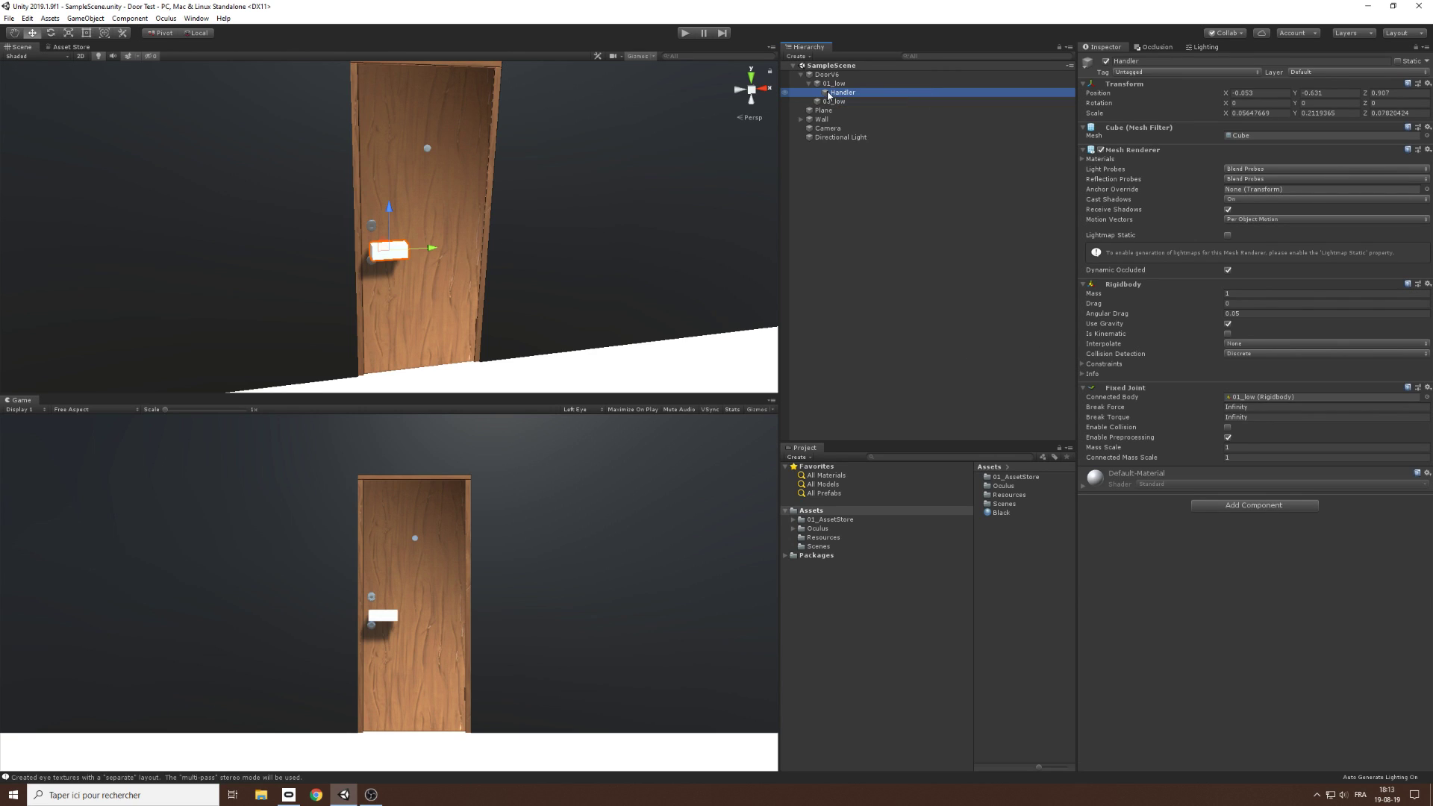
pyautogui.hotkey('ctrl', 'z')
pyautogui.click(837, 92)
pyautogui.hotkey('ctrl', 'v')
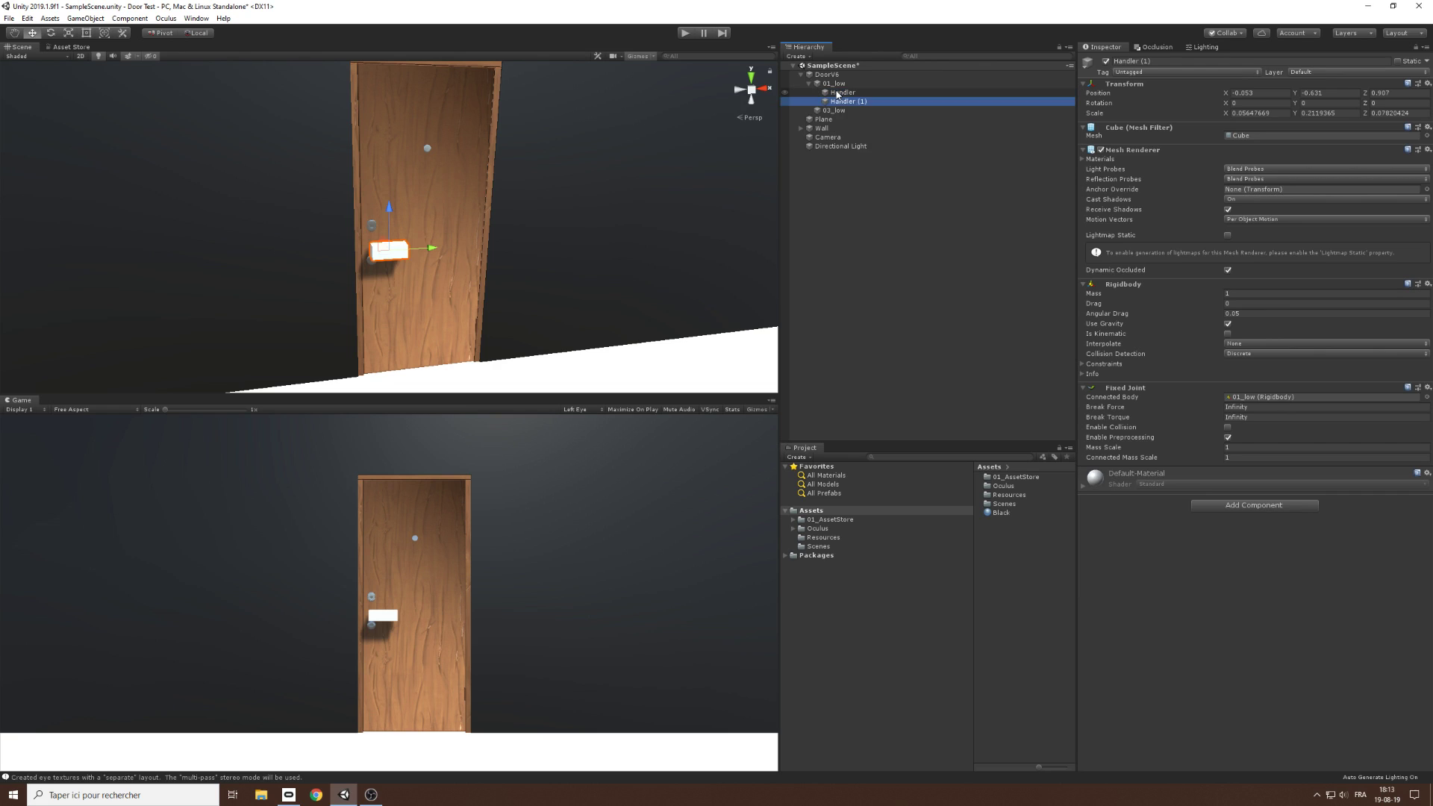
# Step: Rename the duplicated handler as Grabbable Handler and save the scene
pyautogui.click(874, 102)
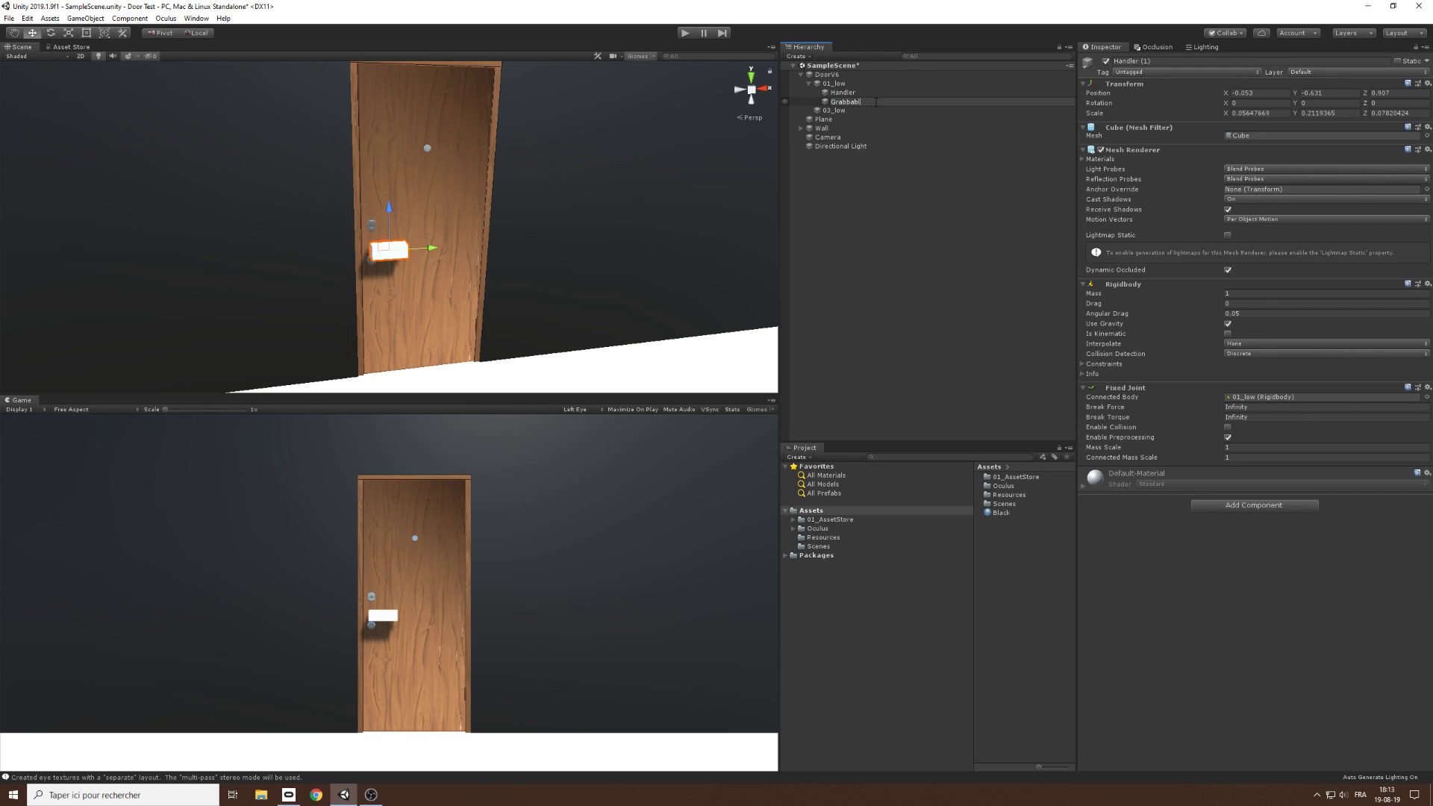
pyautogui.write('Grabbable Handler')
pyautogui.press('Return')
pyautogui.hotkey('ctrl', 's')
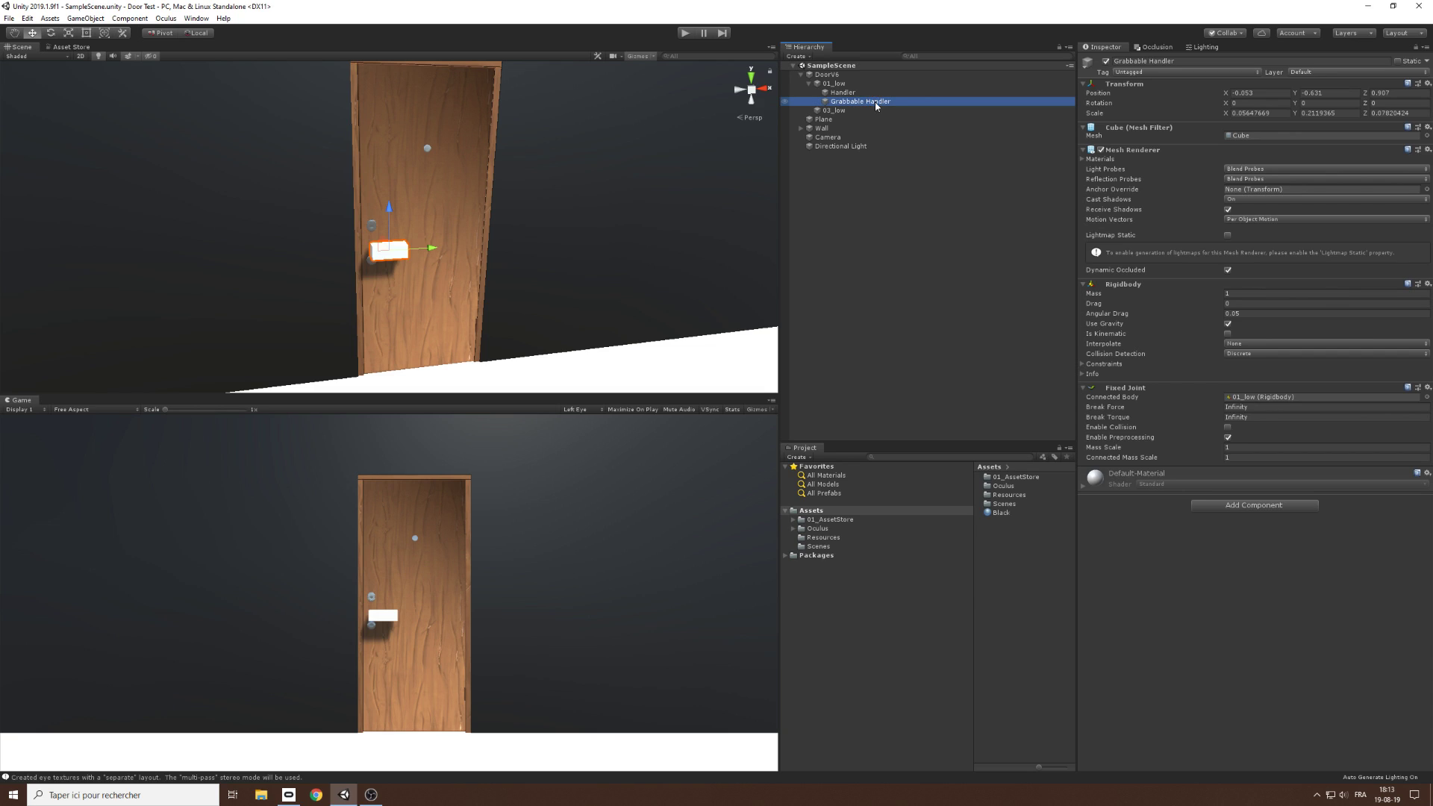
# Step: Make Grabbable Handler a child of Handler and remove its Fixed Joint component
pyautogui.moveTo(874, 101); pyautogui.dragTo(850, 96)
pyautogui.rightClick(1120, 388)
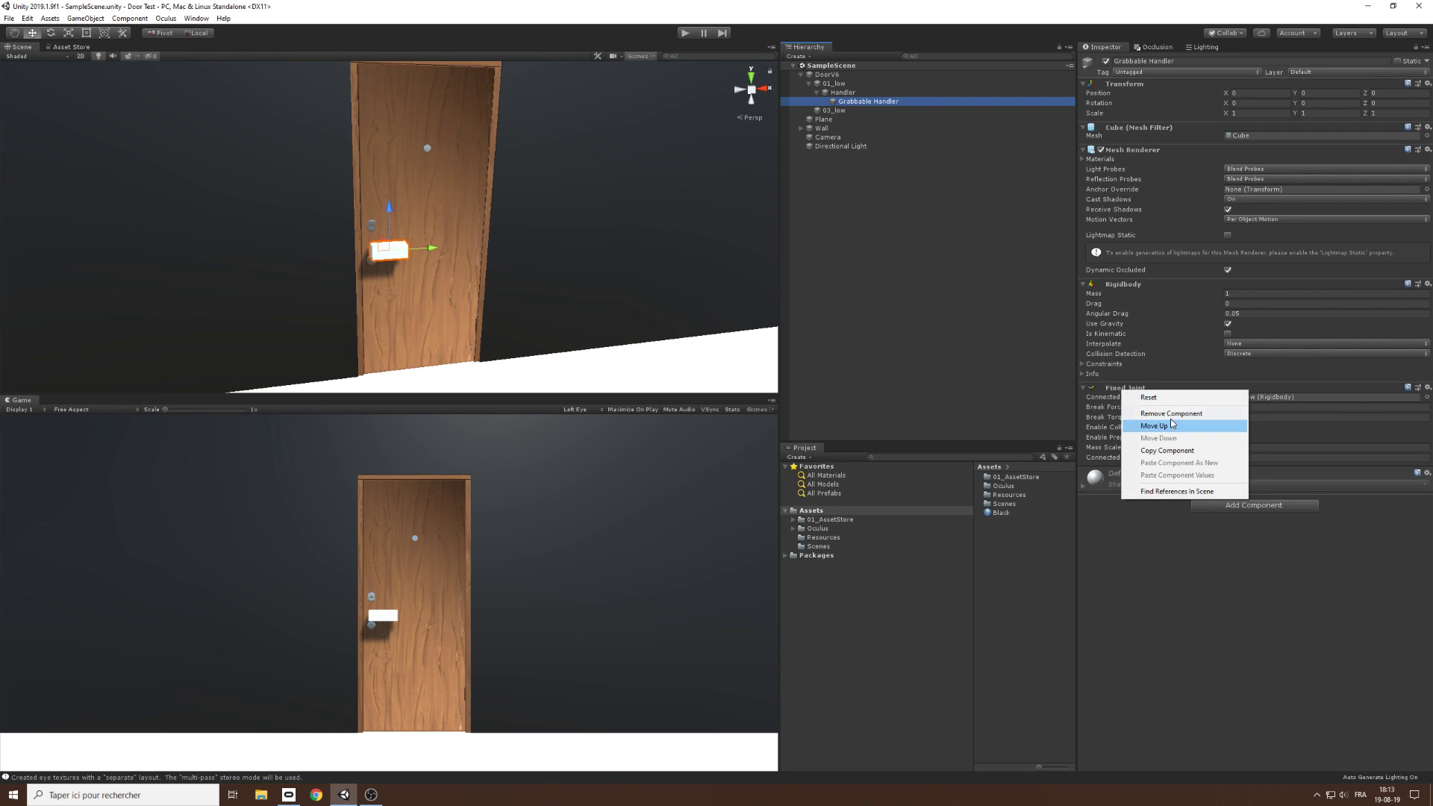
pyautogui.click(1202, 416)
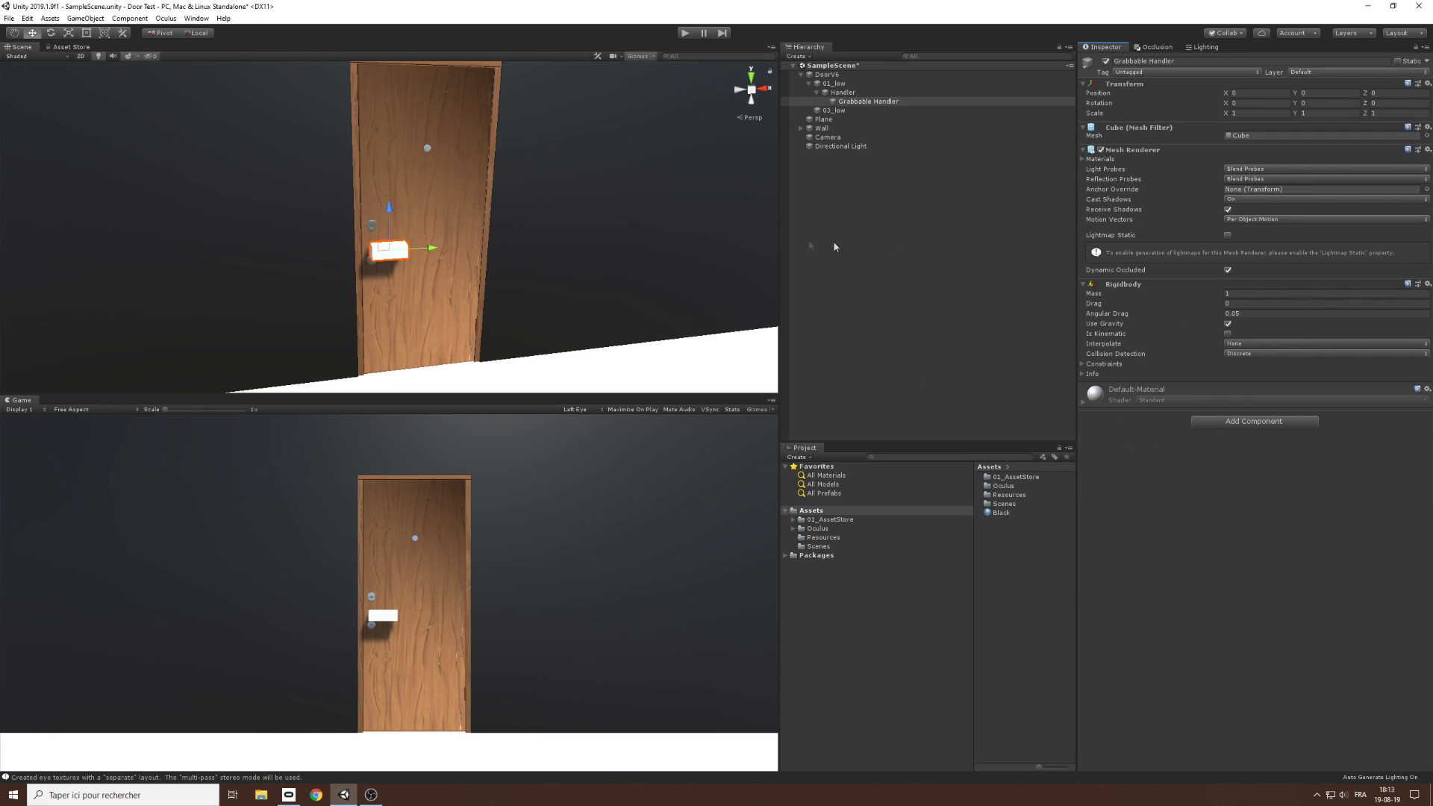
# Step: Make Grabbable Handler's Rigidbody kinematic and assign the Black material to it
pyautogui.scroll(5, 612, 230)
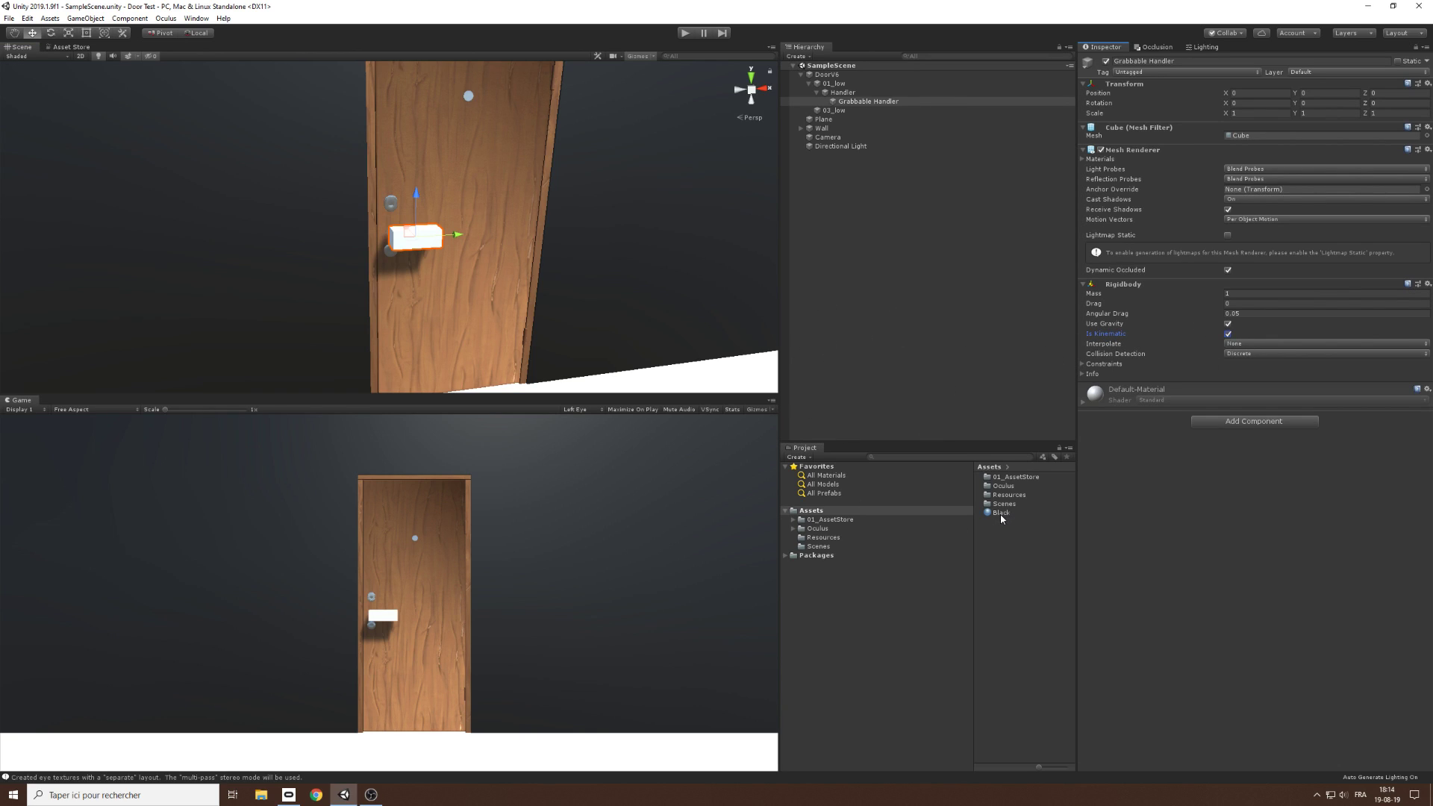
pyautogui.moveTo(1001, 513); pyautogui.dragTo(1107, 432)
# Step: Move Grabbable Handler above Handler to compare the two boxes, and reset its Z position to 0
pyautogui.scroll(5, 602, 250)
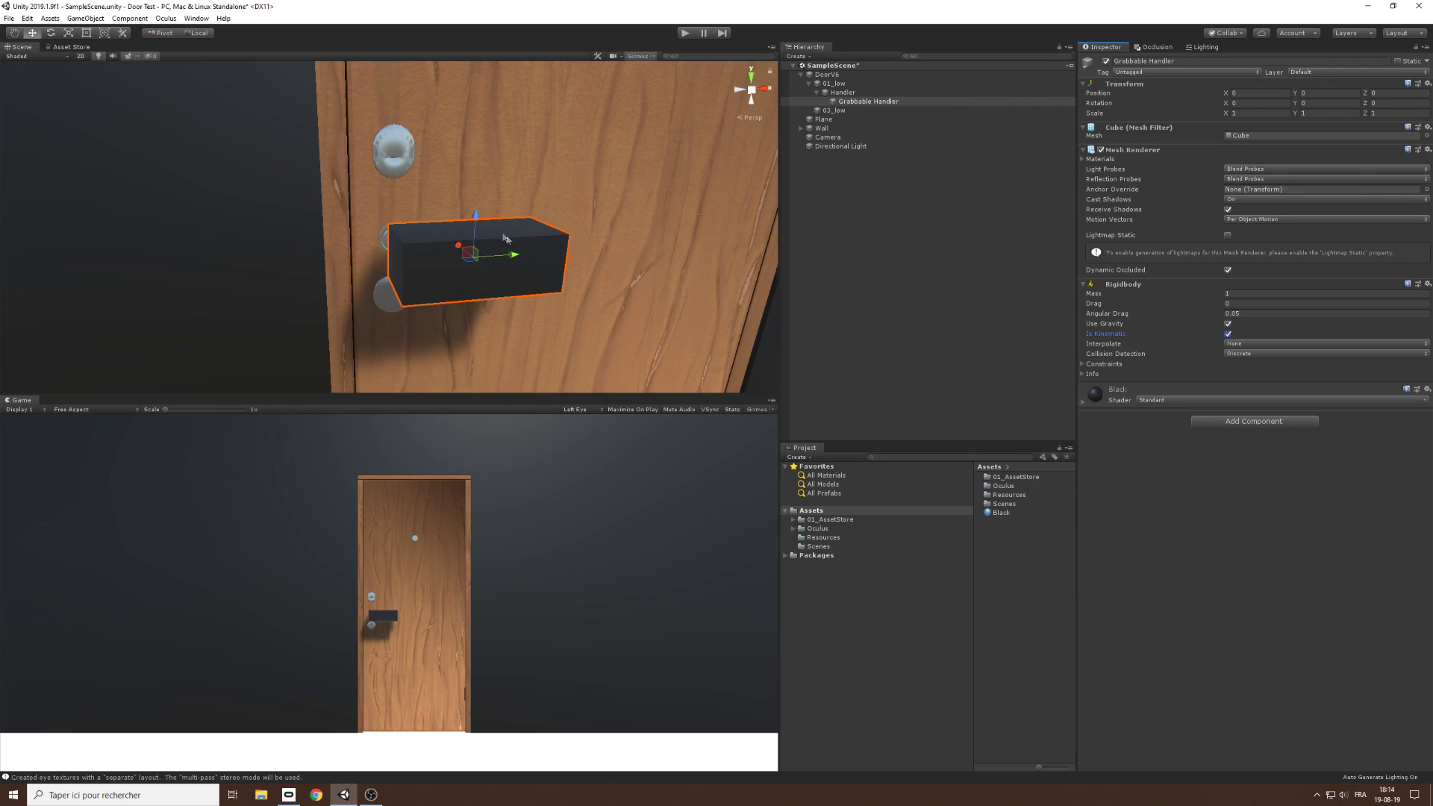
pyautogui.moveTo(482, 224); pyautogui.dragTo(492, 157)
pyautogui.click(858, 93)
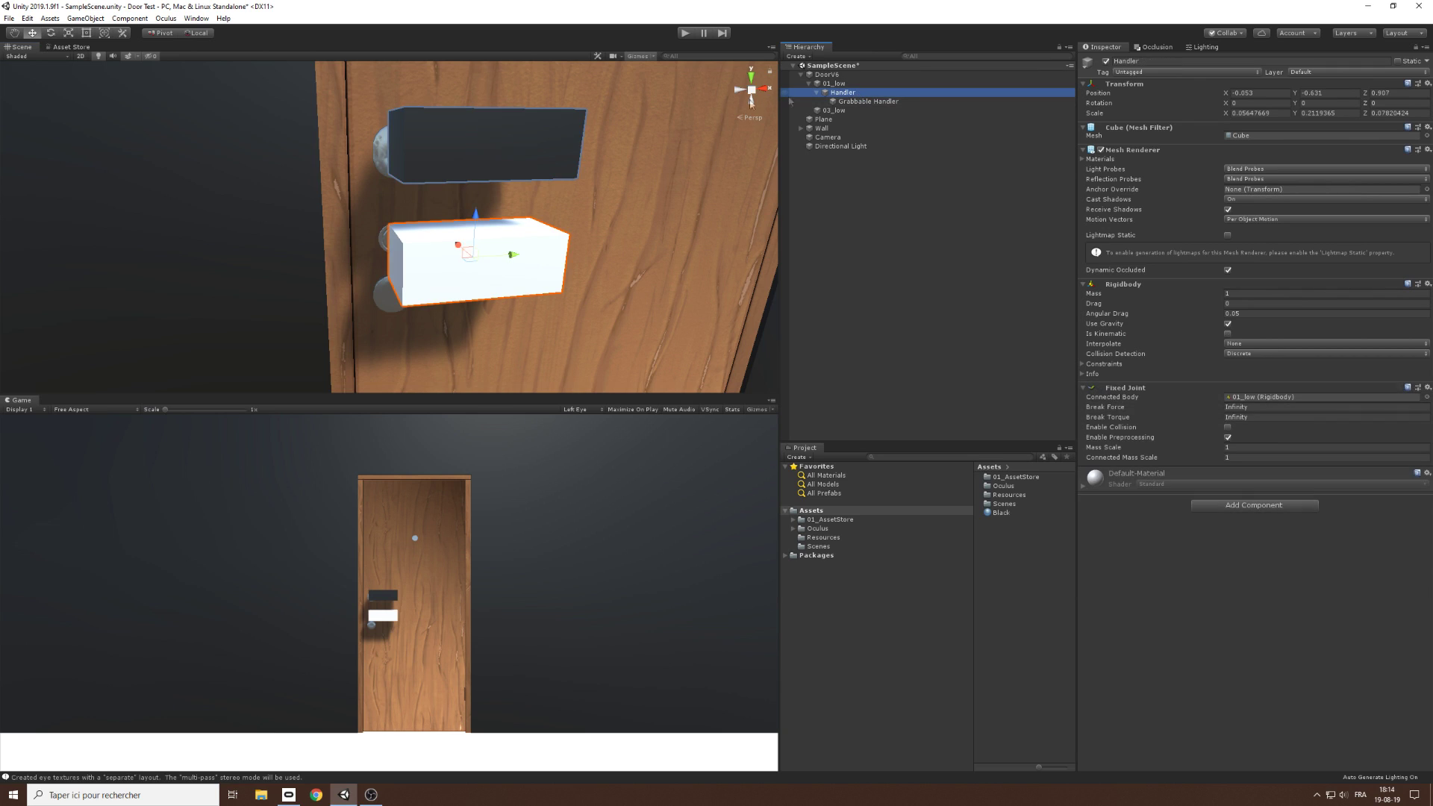
pyautogui.moveTo(479, 230)
pyautogui.mouseDown()
pyautogui.moveTo(494, 196)
pyautogui.moveTo(498, 223)
pyautogui.mouseUp()
pyautogui.hotkey('ctrl', 'z')
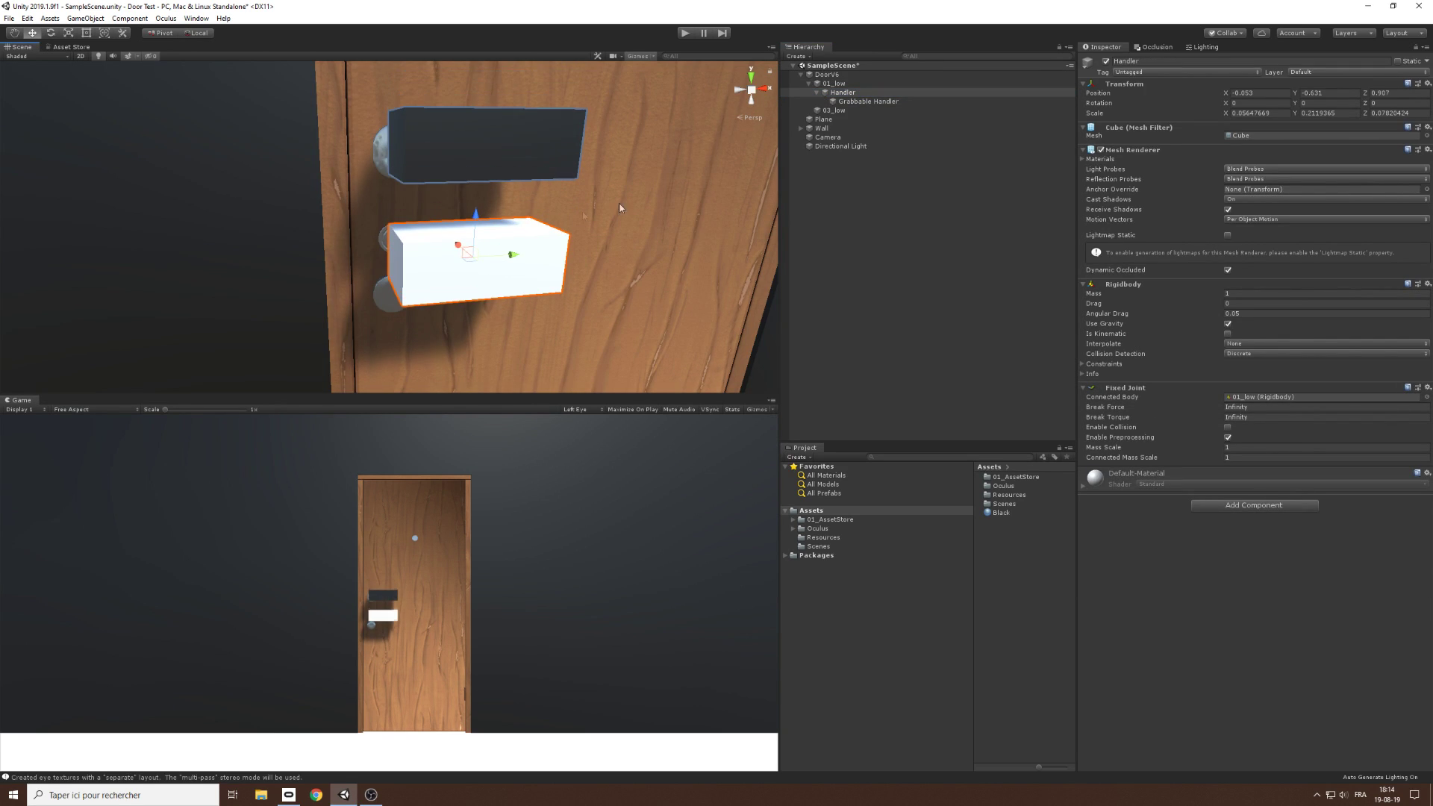
pyautogui.click(856, 101)
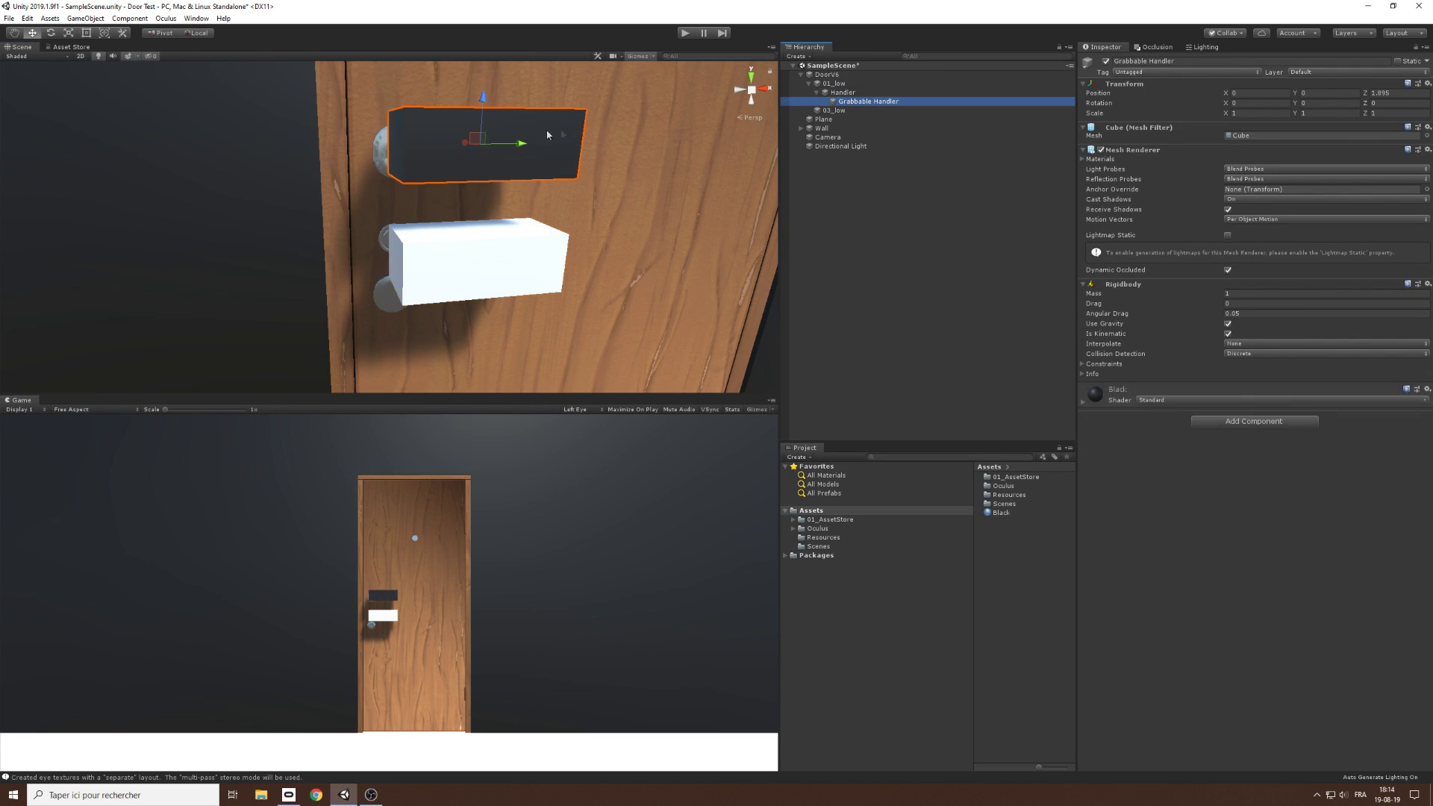
pyautogui.click(1387, 92)
pyautogui.write('0')
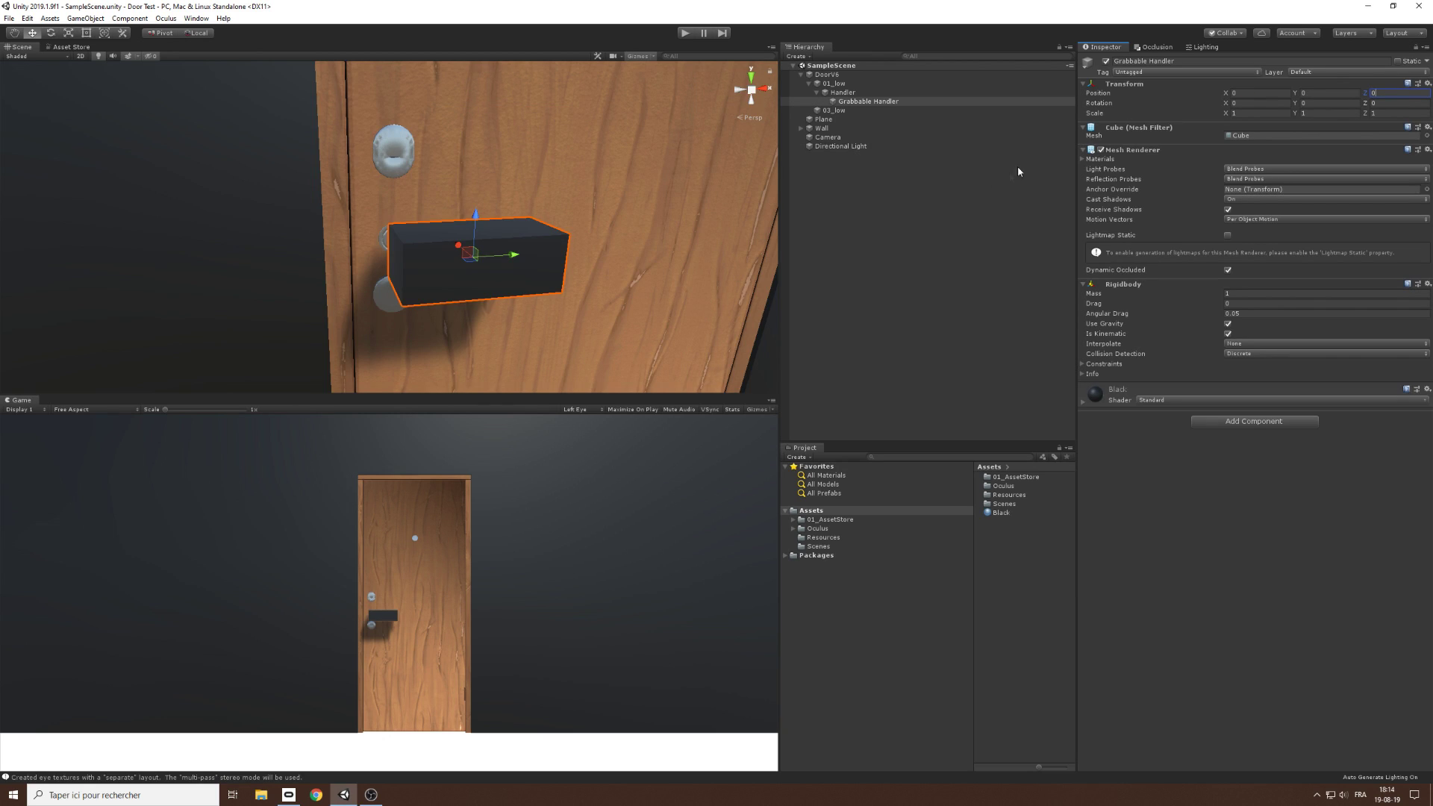
# Step: Add a new script component named FollowPhysics to Handler and open the script in Visual Studio
pyautogui.click(843, 92)
pyautogui.scroll(-3, 635, 251)
pyautogui.click(1230, 507)
pyautogui.write('FollowPhysics')
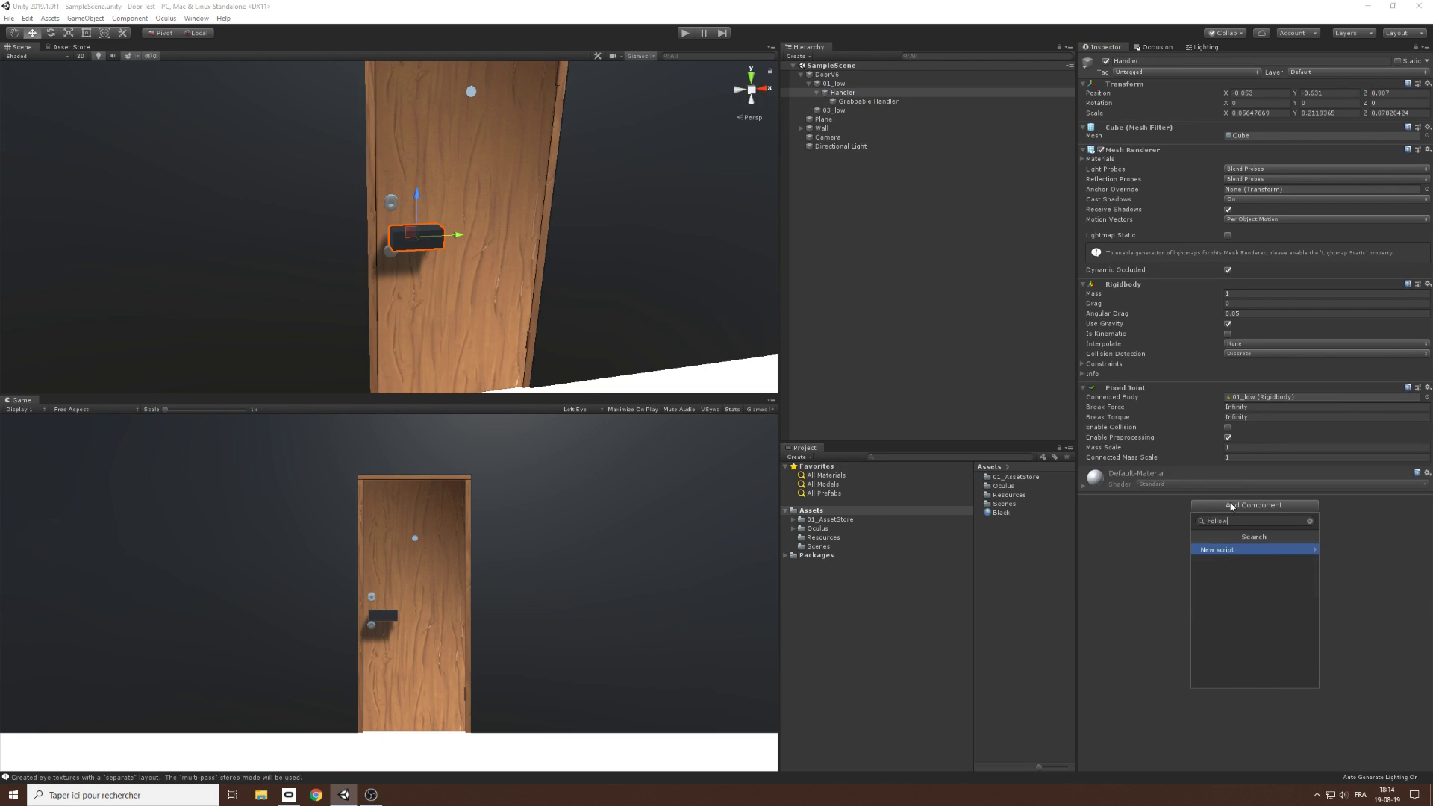
pyautogui.press('Return')
pyautogui.press('Return')
pyautogui.doubleClick(1014, 522)
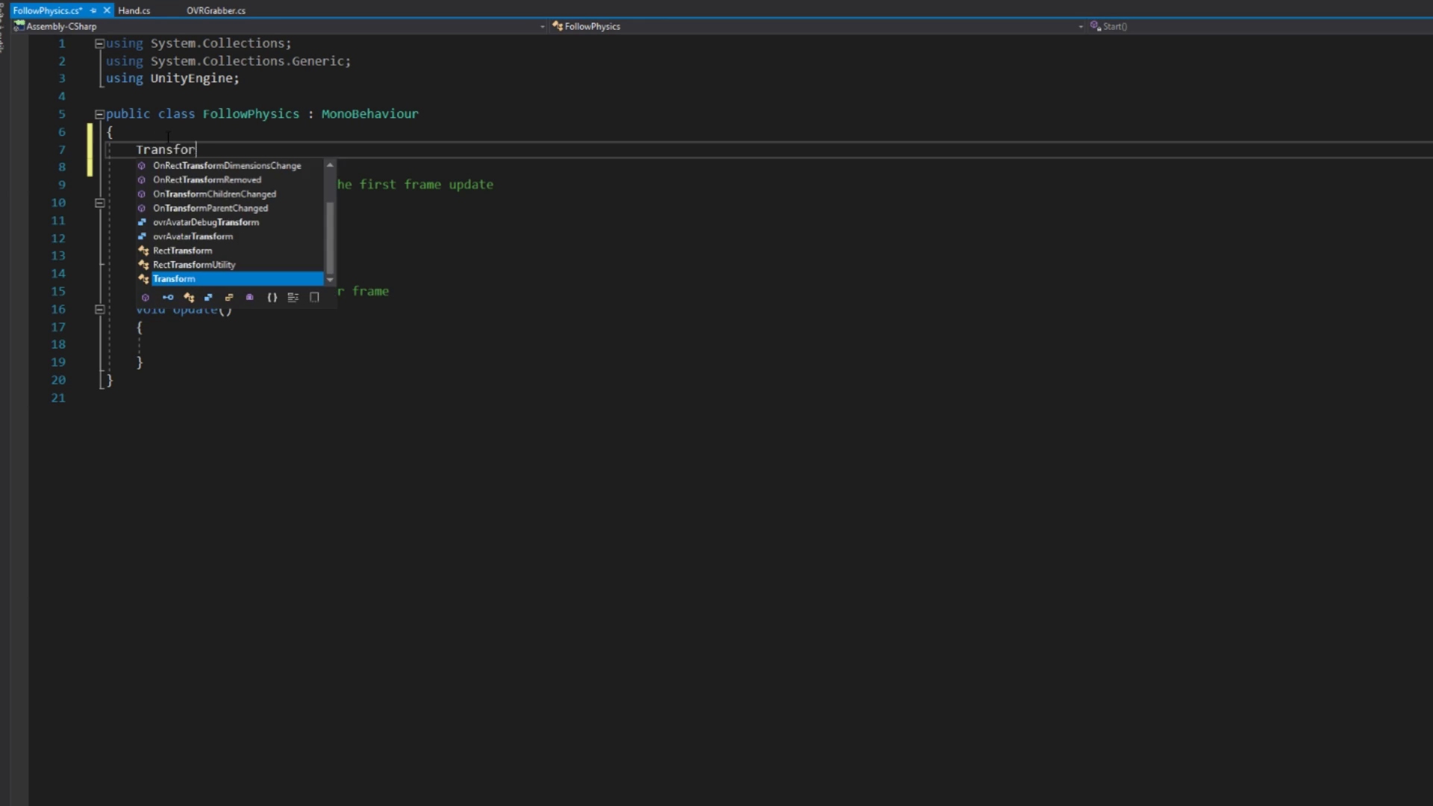
# Step: Write FollowPhysics with a public Transform target and a Rigidbody rb, assign rb in Start, and use FixedUpdate for following the target
pyautogui.write('m')
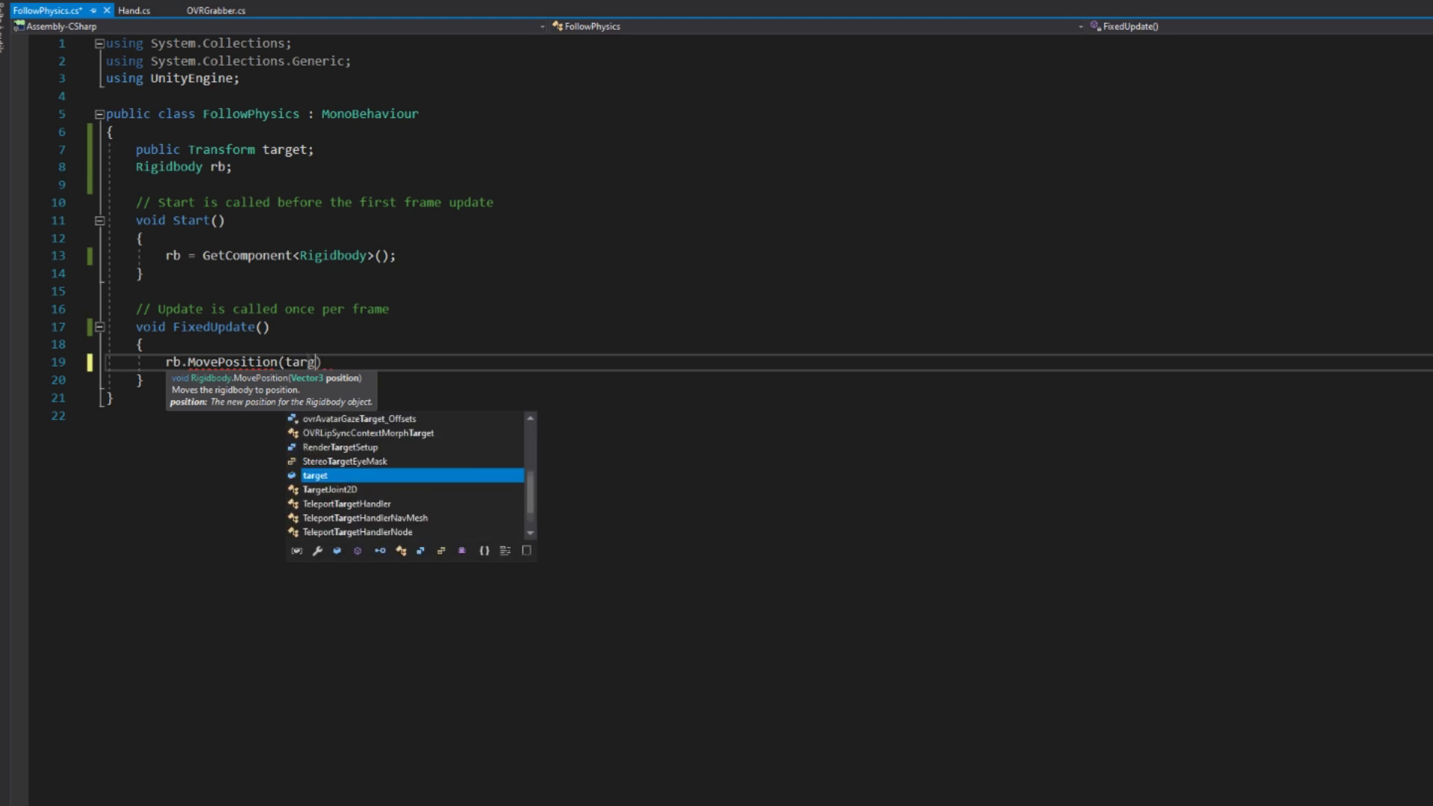
pyautogui.write('et.tr')
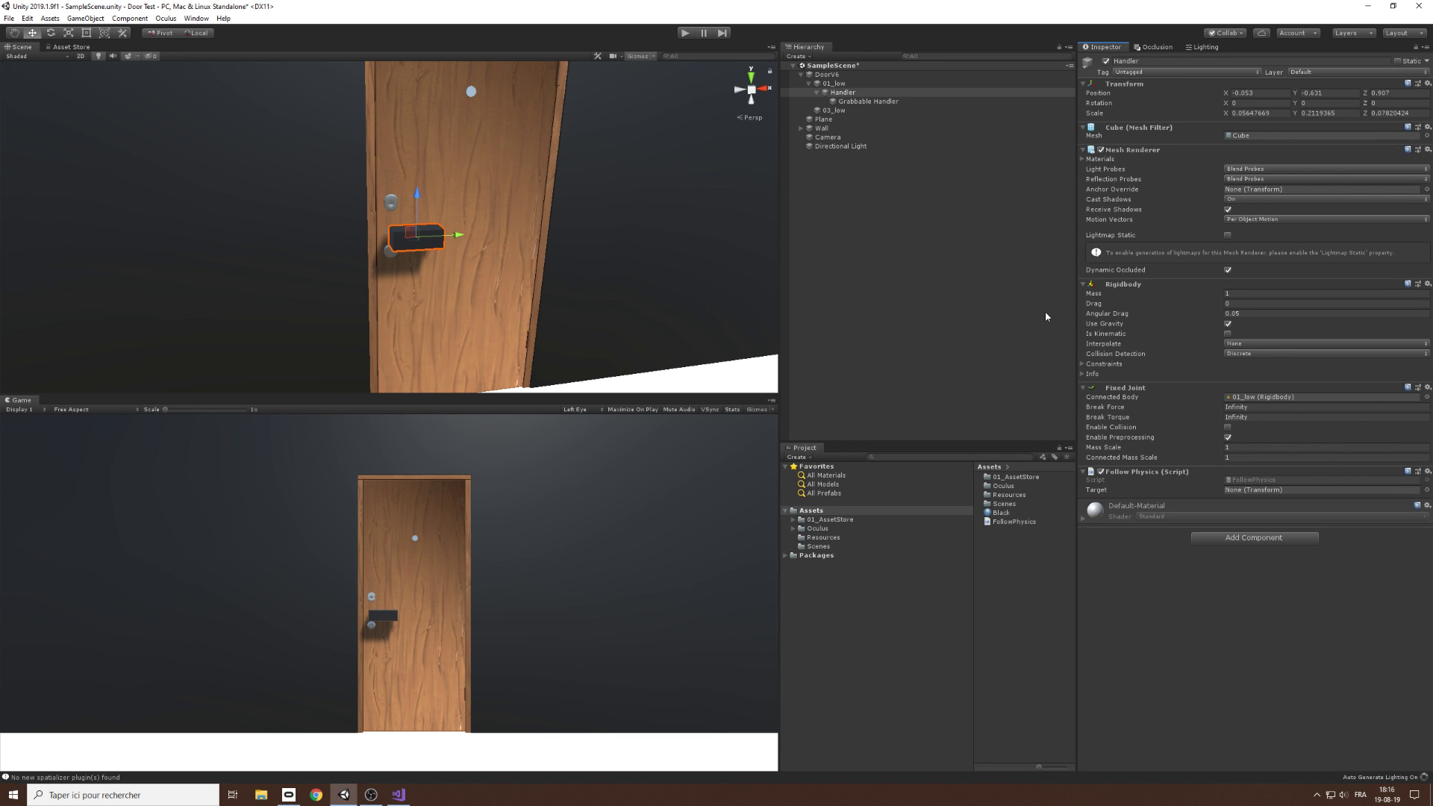
# Step: Set Grabbable Handler as the Target of Handler's Follow Physics script and save the scene
pyautogui.click(845, 105)
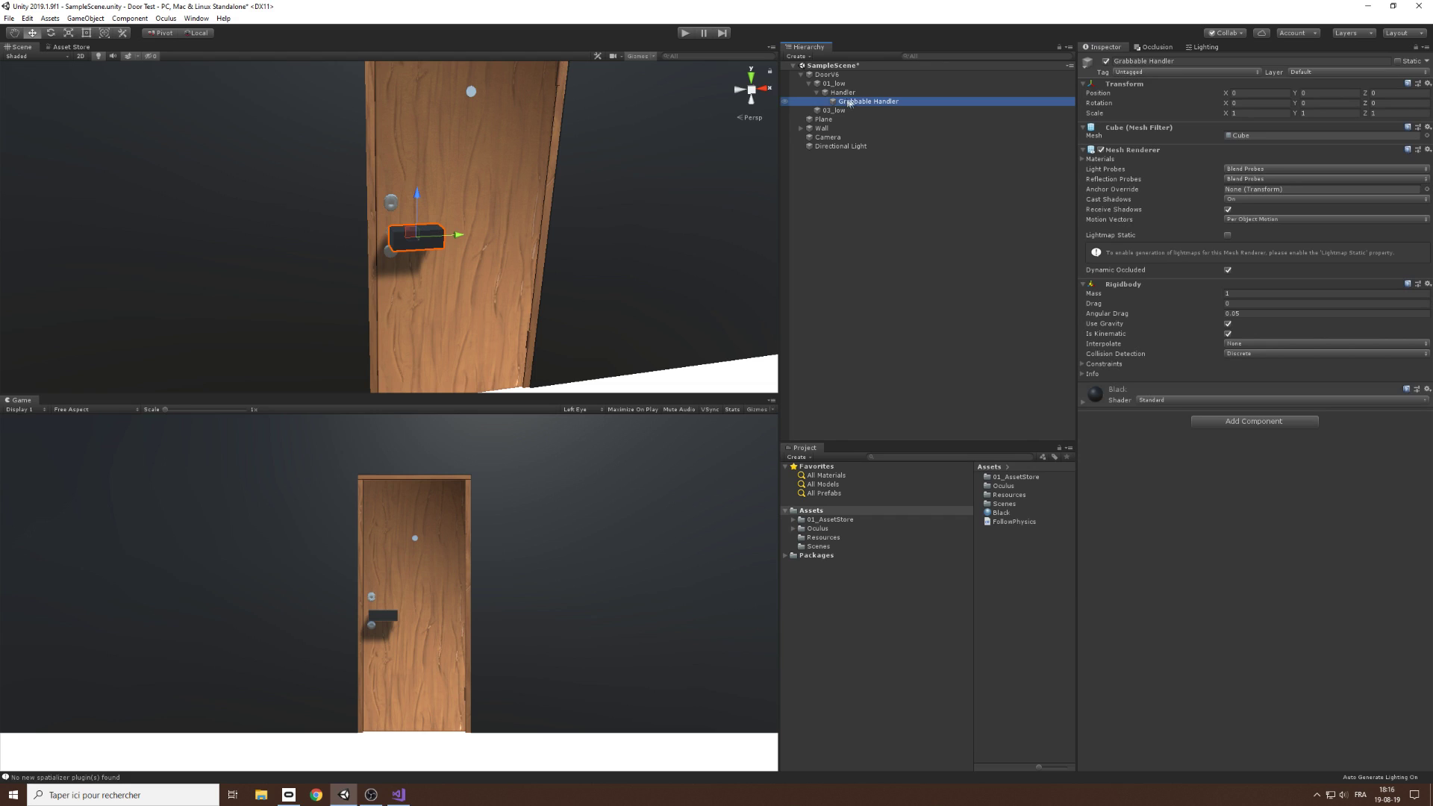
pyautogui.click(851, 95)
pyautogui.moveTo(860, 102); pyautogui.dragTo(1261, 491)
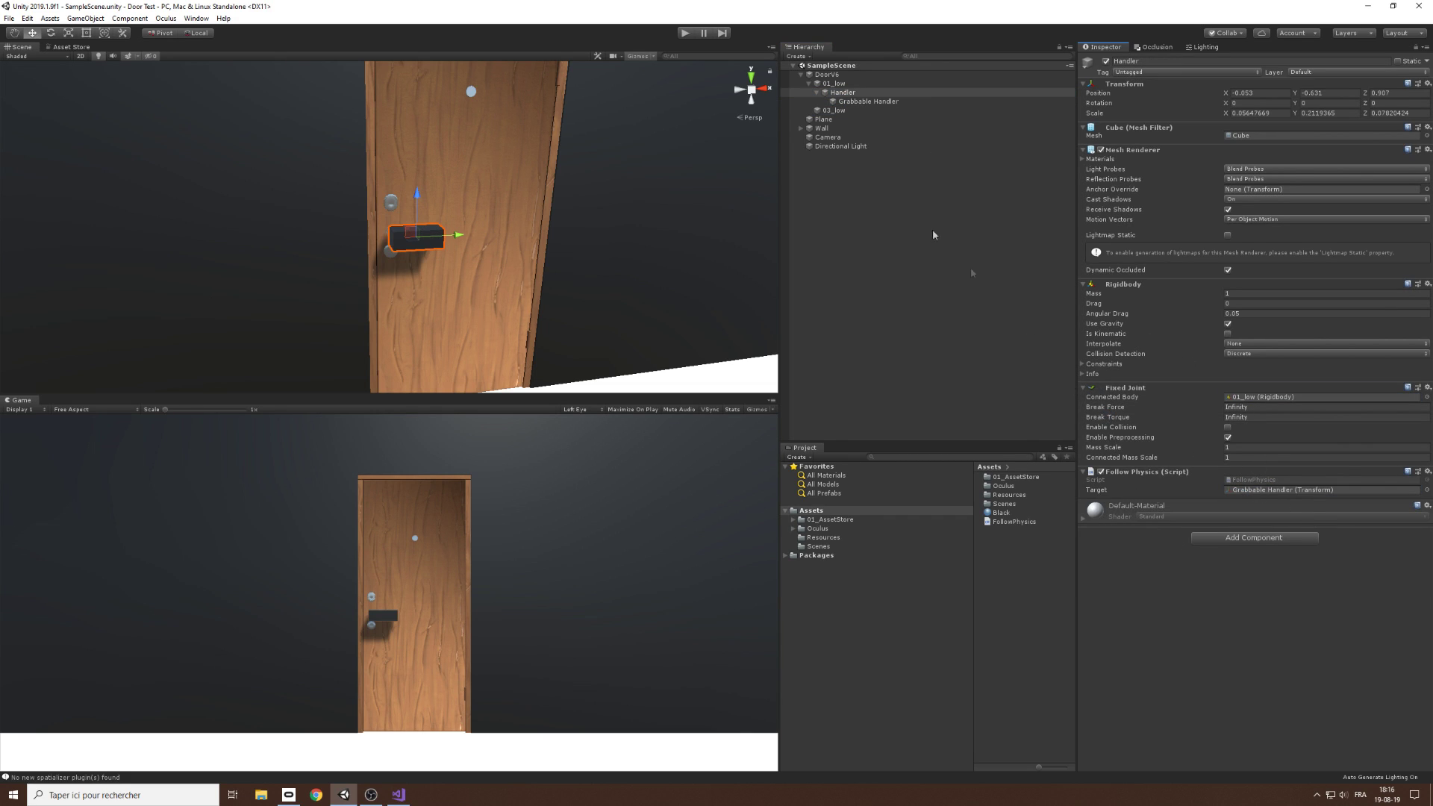
# Step: Run the scene and move Grabbable Handler away from the door to test how the door follows it, and stop play mode
pyautogui.hotkey('ctrl', 'p')
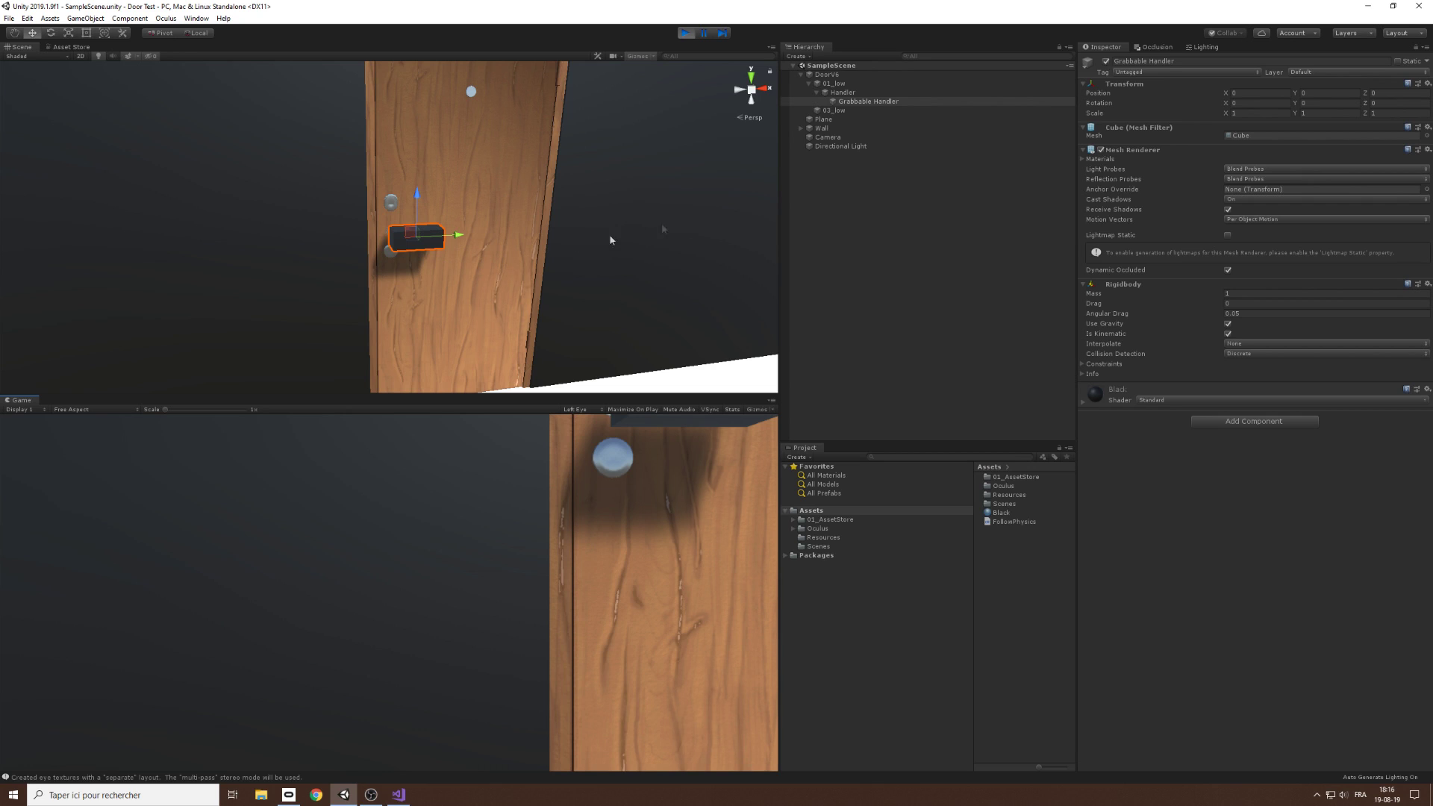
pyautogui.click(849, 102)
pyautogui.moveTo(416, 234); pyautogui.dragTo(536, 262)
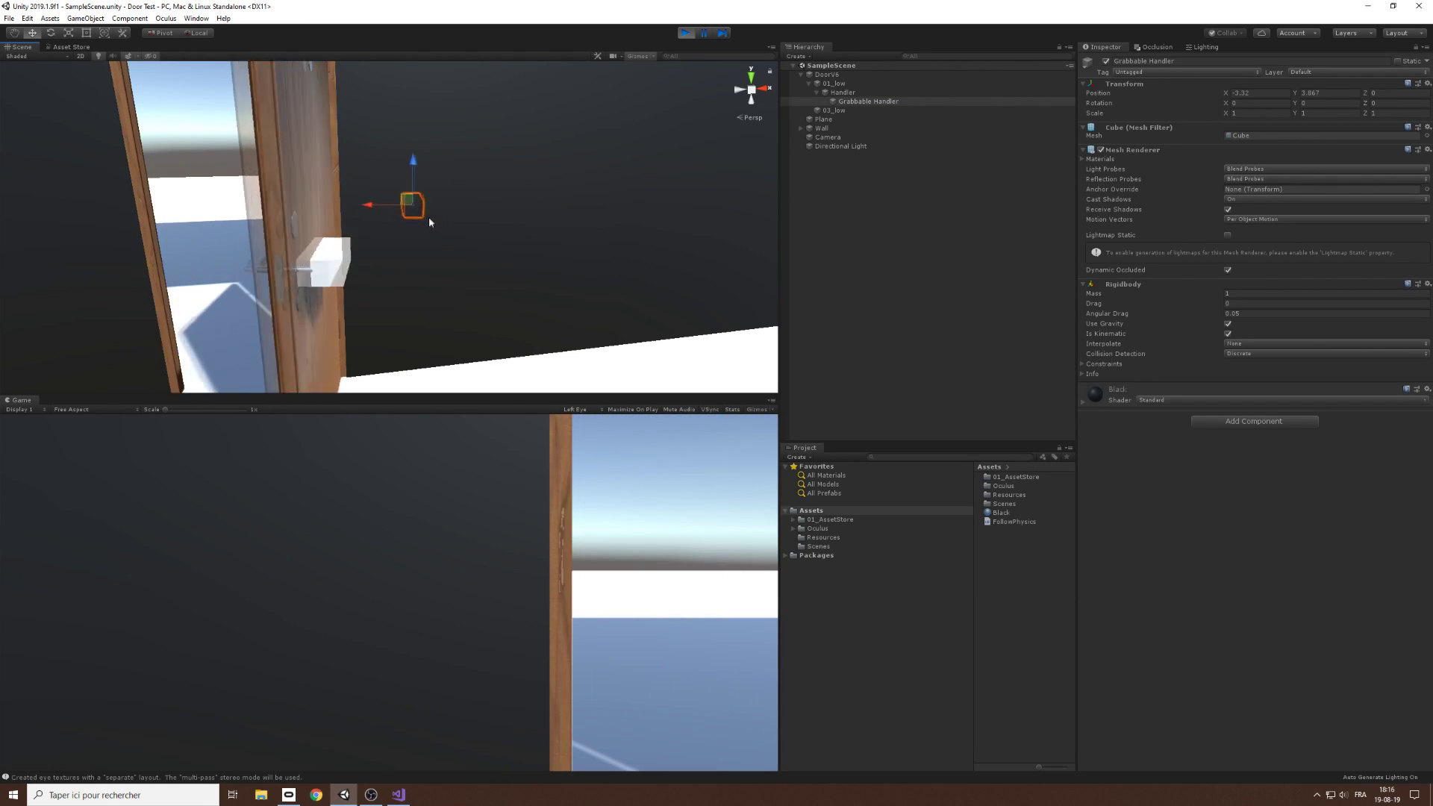
pyautogui.keyDown('alt'); pyautogui.moveTo(464, 225); pyautogui.dragTo(358, 282); pyautogui.keyUp('alt')
pyautogui.moveTo(359, 281); pyautogui.dragTo(487, 180, button='middle')
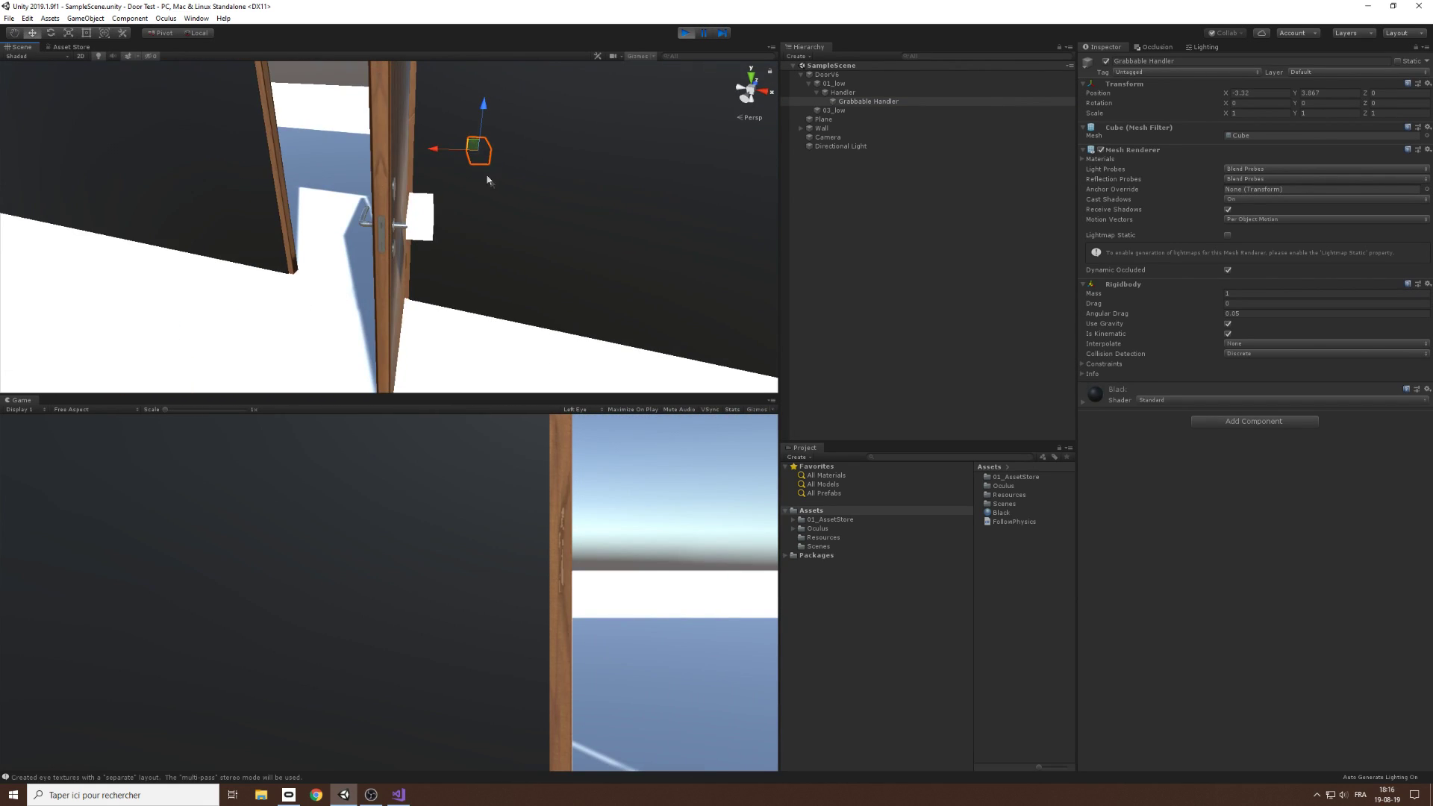
pyautogui.moveTo(438, 151); pyautogui.dragTo(502, 158)
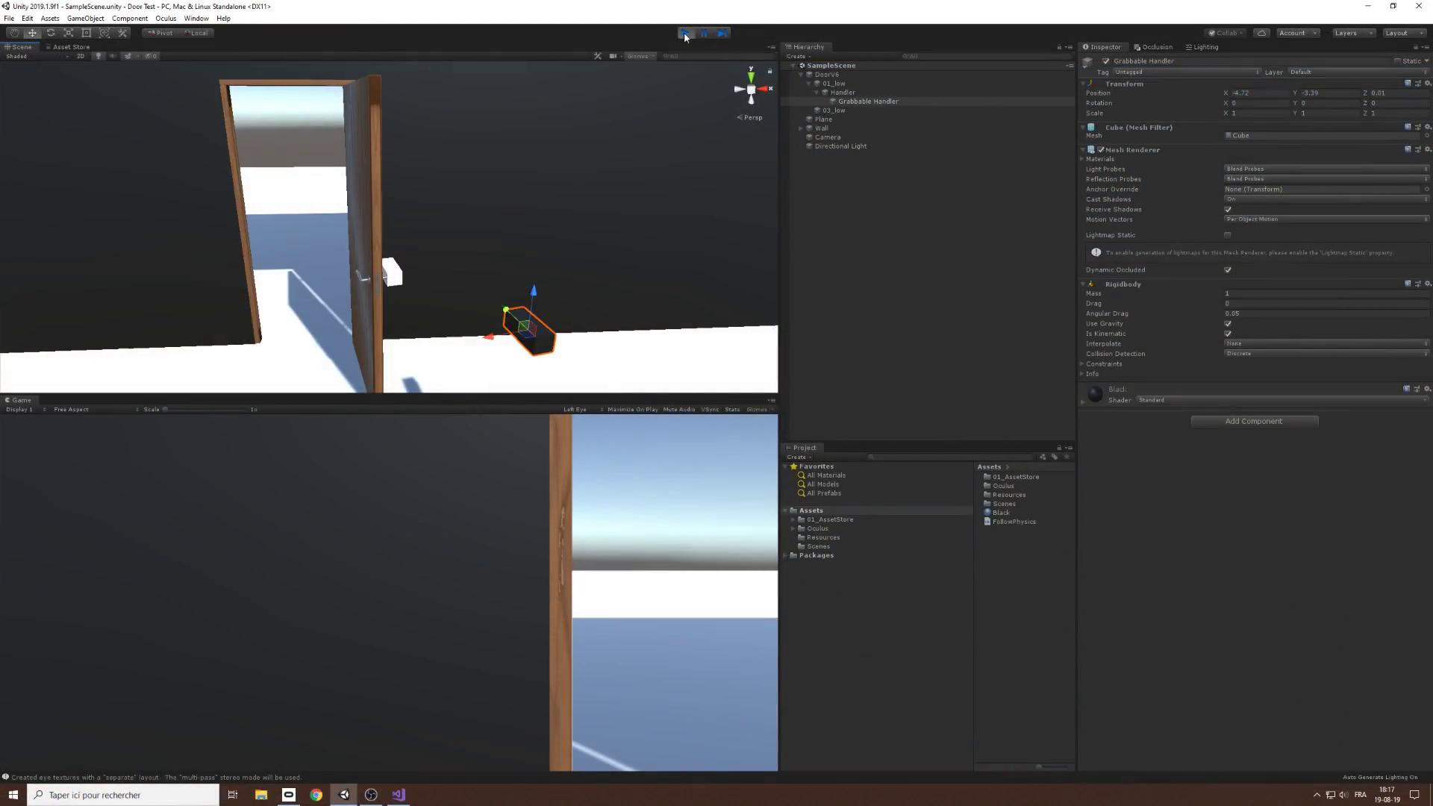
pyautogui.click(685, 32)
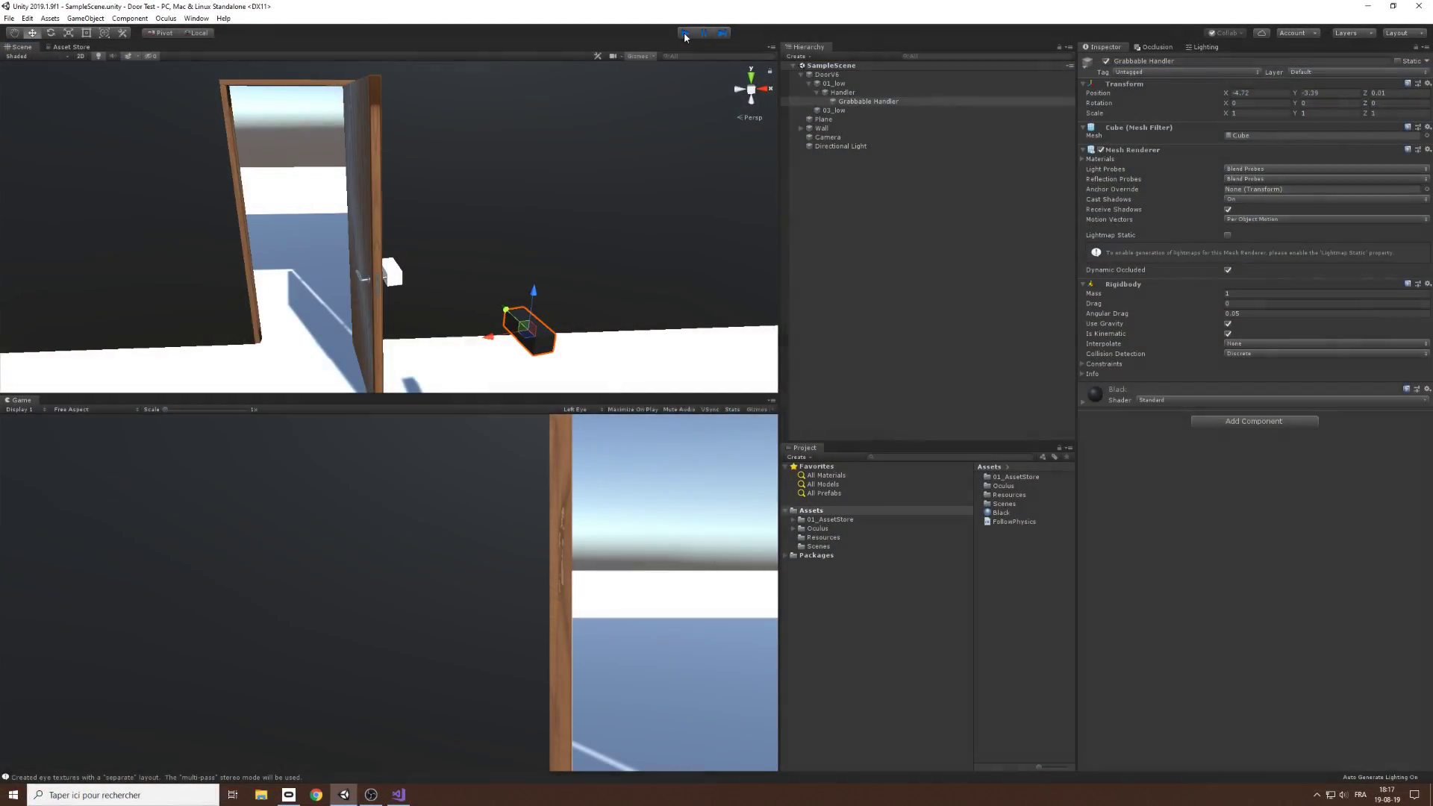
# Step: Collapse the door hierarchy and delete the Camera object from the scene
pyautogui.click(796, 172)
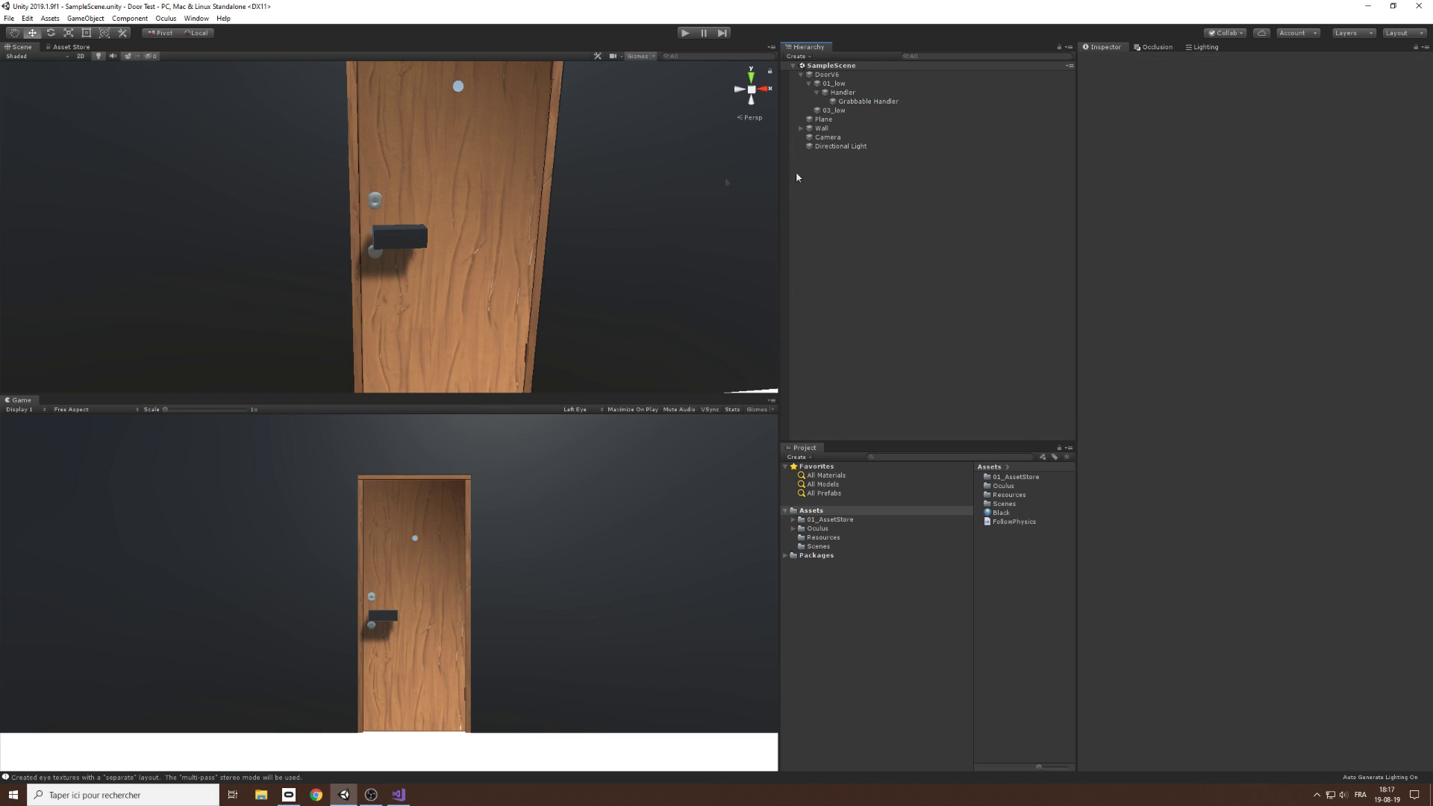
pyautogui.click(802, 74)
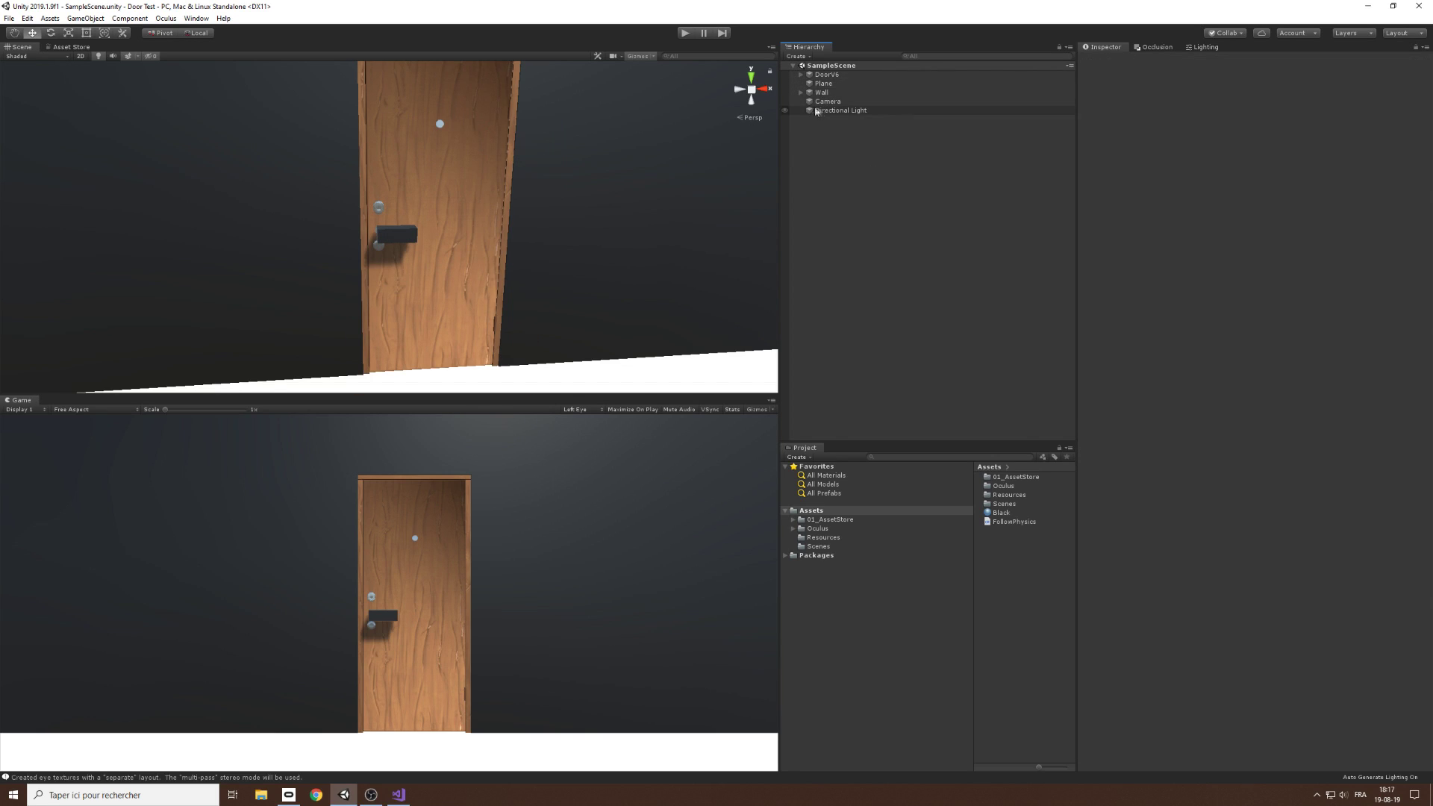
pyautogui.click(825, 102)
pyautogui.press('Delete')
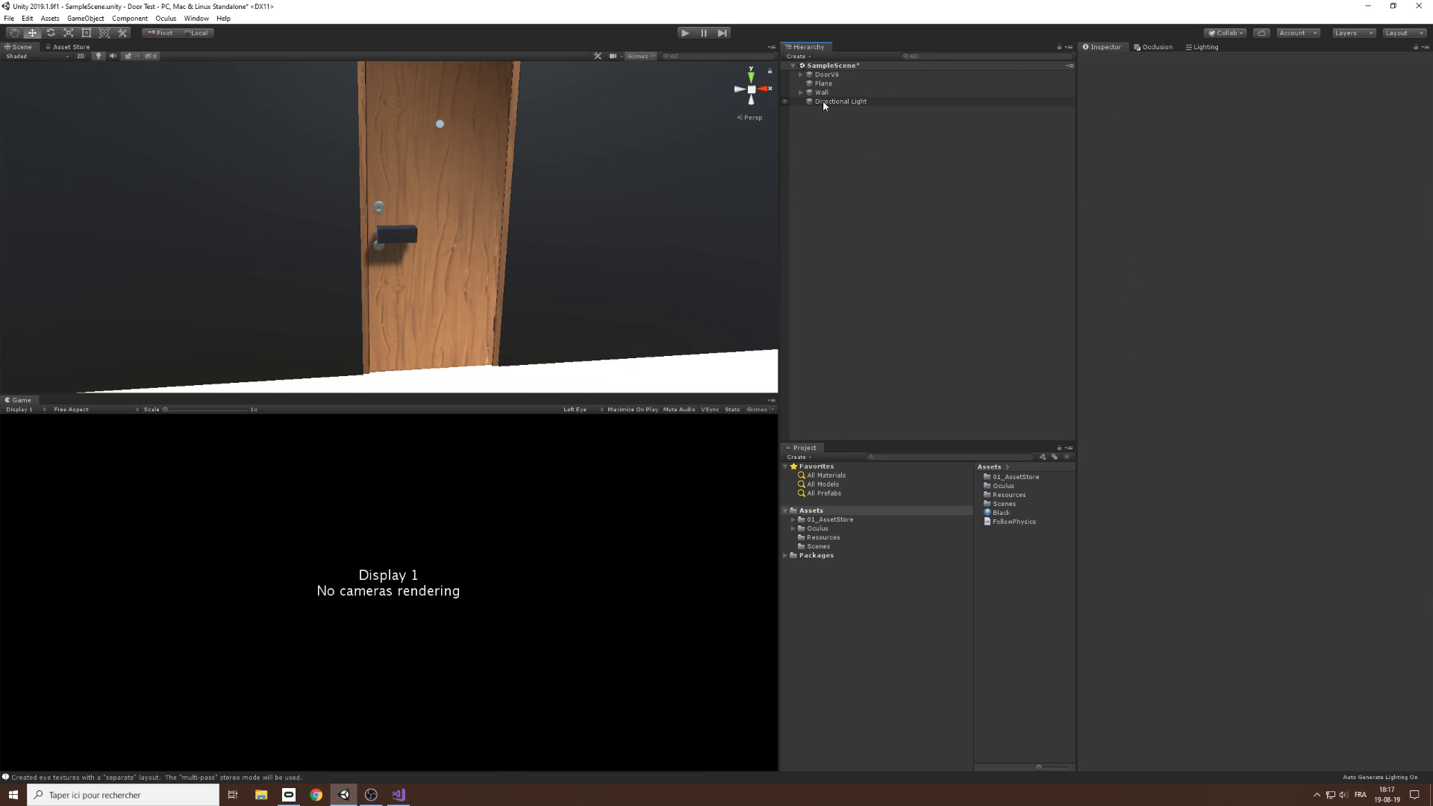
# Step: Add the OVRPlayerController prefab to the scene, placed in front of the door at Y 0.037, Z -2.465 with radius 0.19
pyautogui.write('yer')
pyautogui.moveTo(1020, 476); pyautogui.dragTo(858, 135)
pyautogui.scroll(-5, 477, 279)
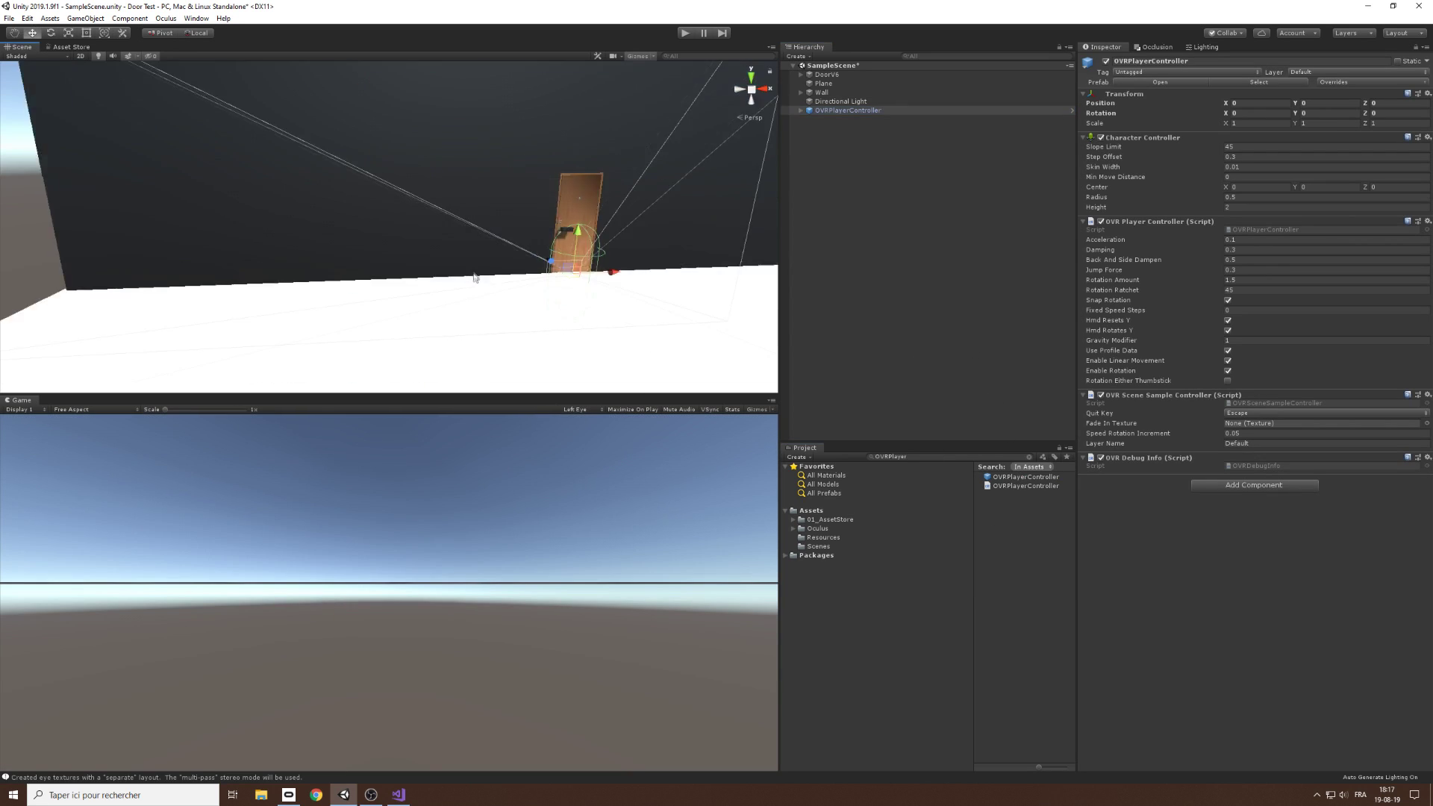
pyautogui.moveTo(477, 278); pyautogui.dragTo(671, 272, button='right')
pyautogui.moveTo(280, 228); pyautogui.dragTo(359, 247)
pyautogui.moveTo(362, 212); pyautogui.dragTo(383, 181)
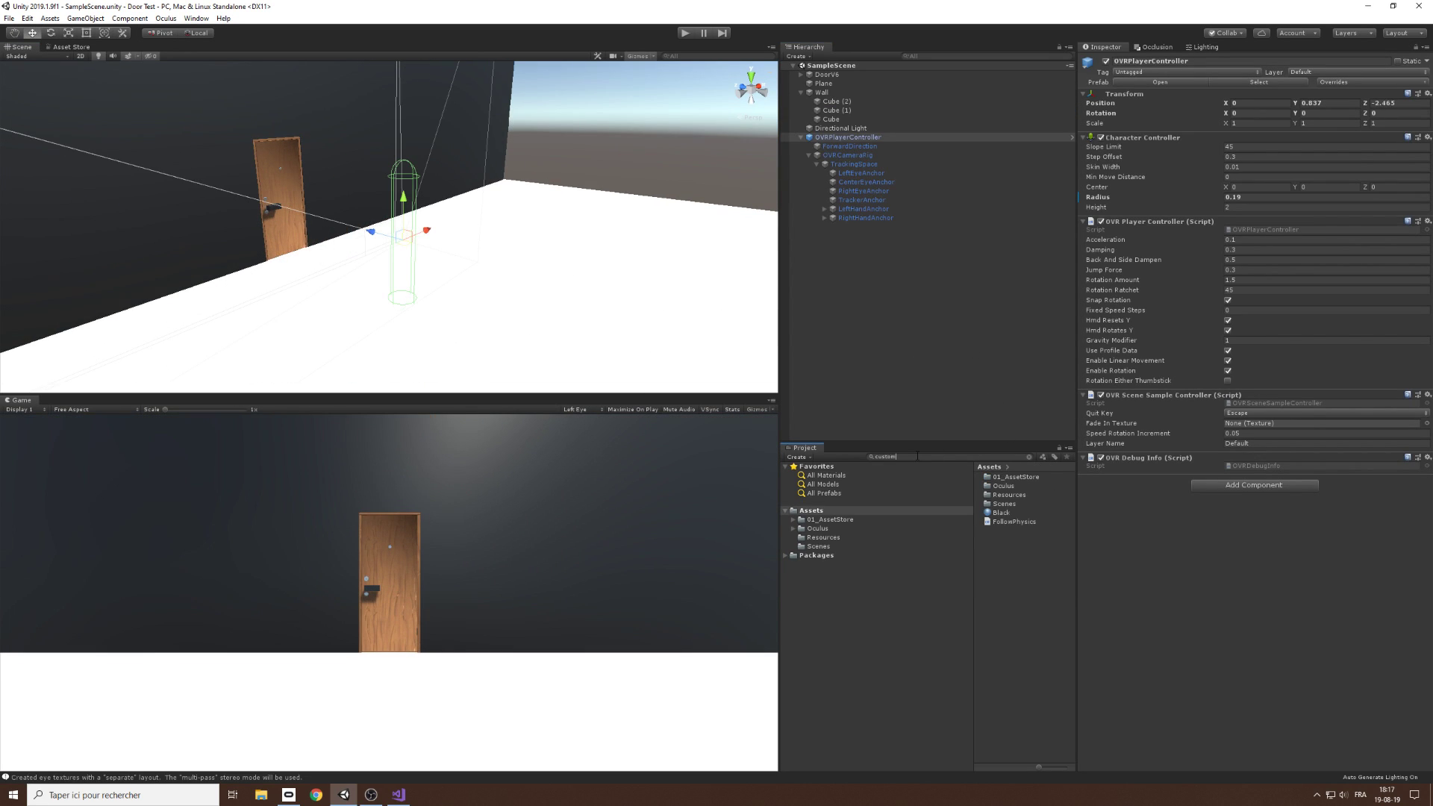
# Step: Add the CustomHandLeft and CustomHandRight prefabs to the scene and set TrackingSpace as the Parent Transform of both
pyautogui.moveTo(1004, 503); pyautogui.dragTo(841, 372)
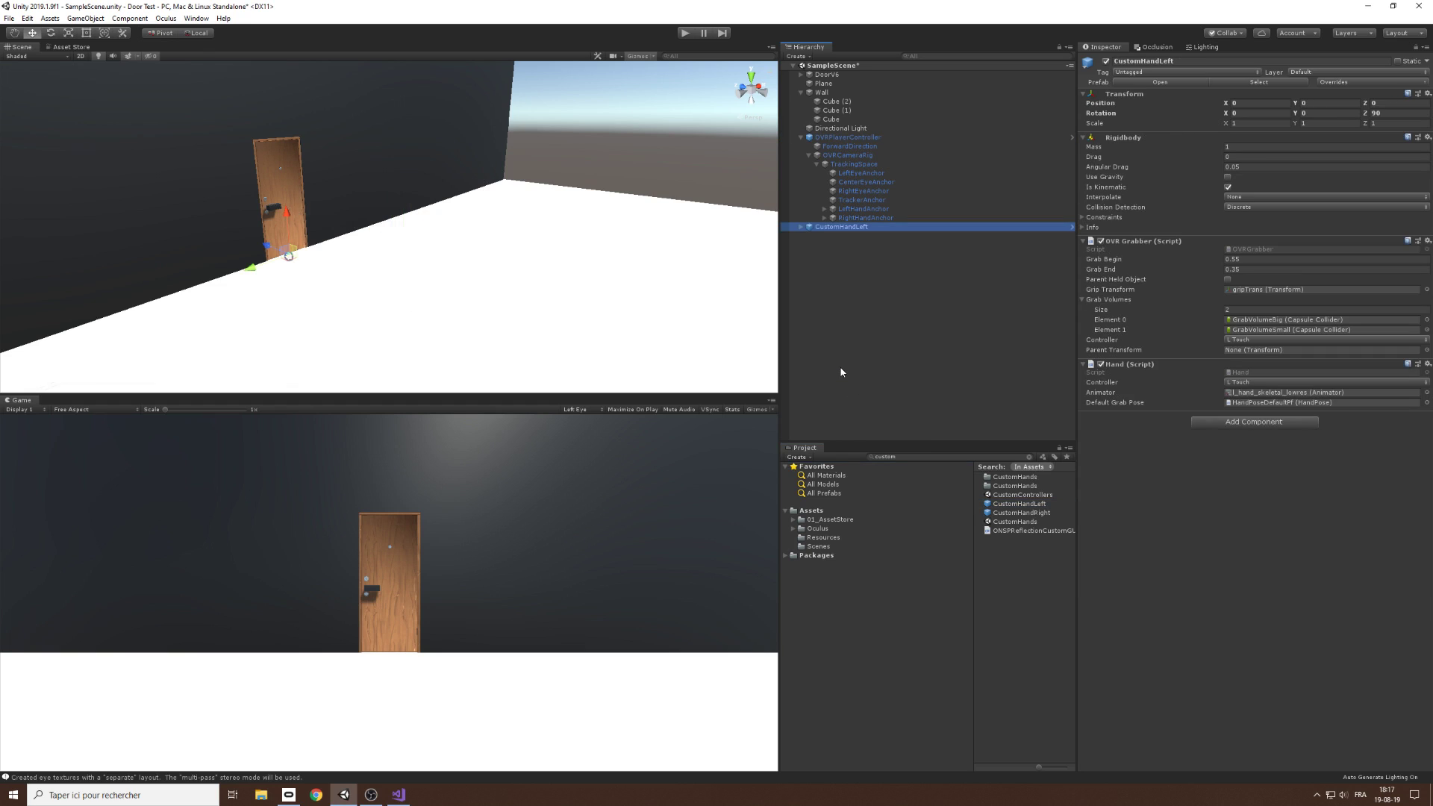
pyautogui.moveTo(1021, 508); pyautogui.dragTo(912, 333)
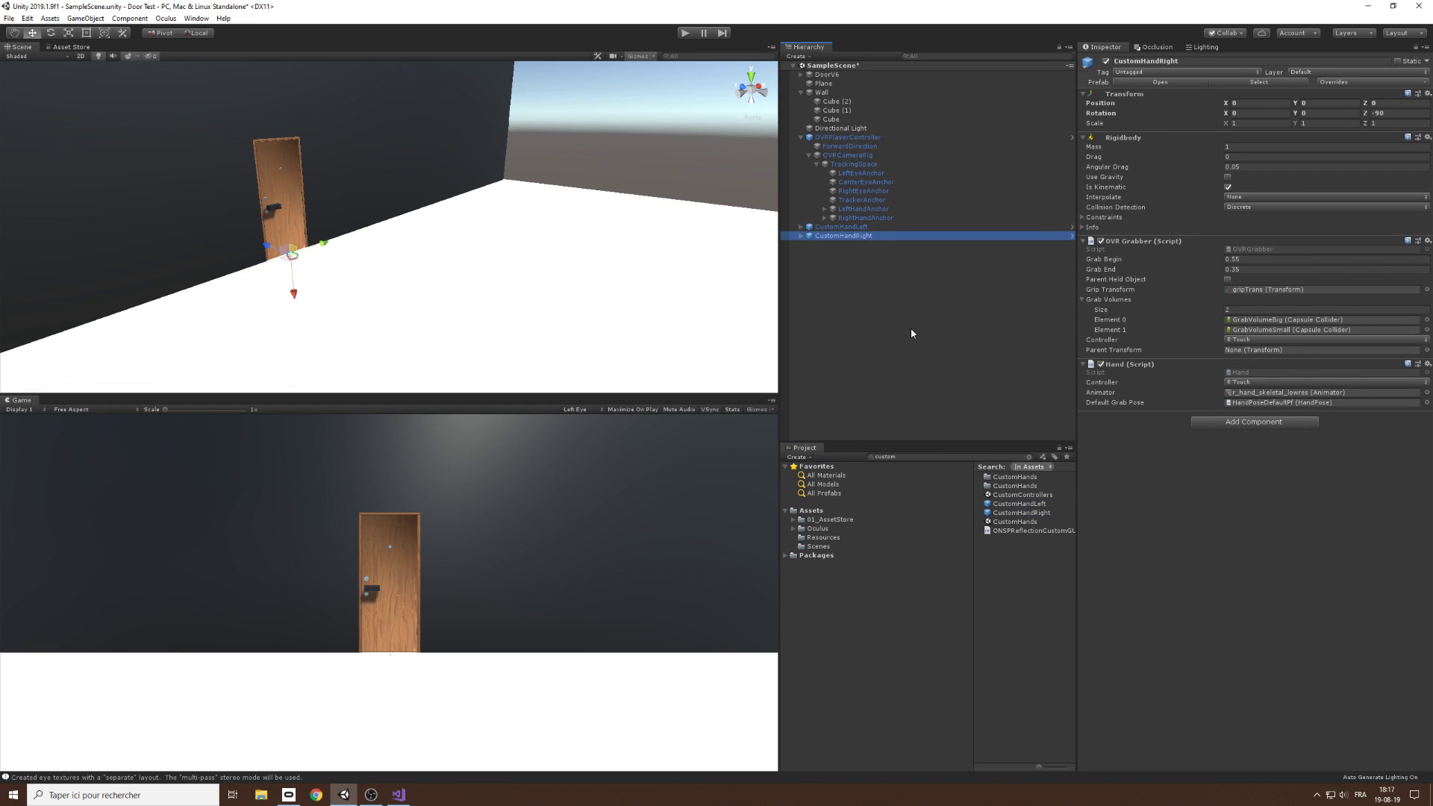
pyautogui.keyDown('shift'); pyautogui.click(843, 227); pyautogui.keyUp('shift')
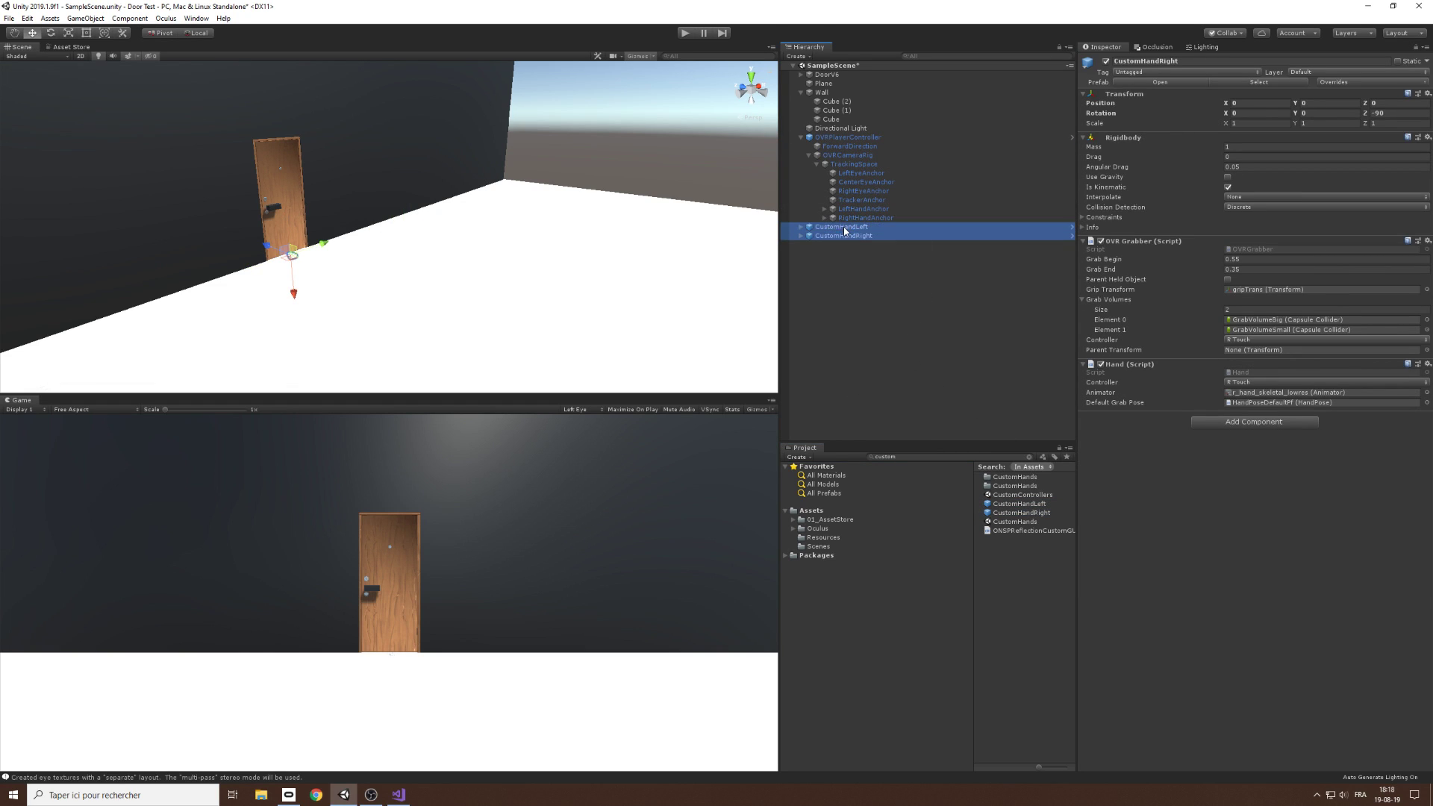
pyautogui.moveTo(855, 166); pyautogui.dragTo(854, 165)
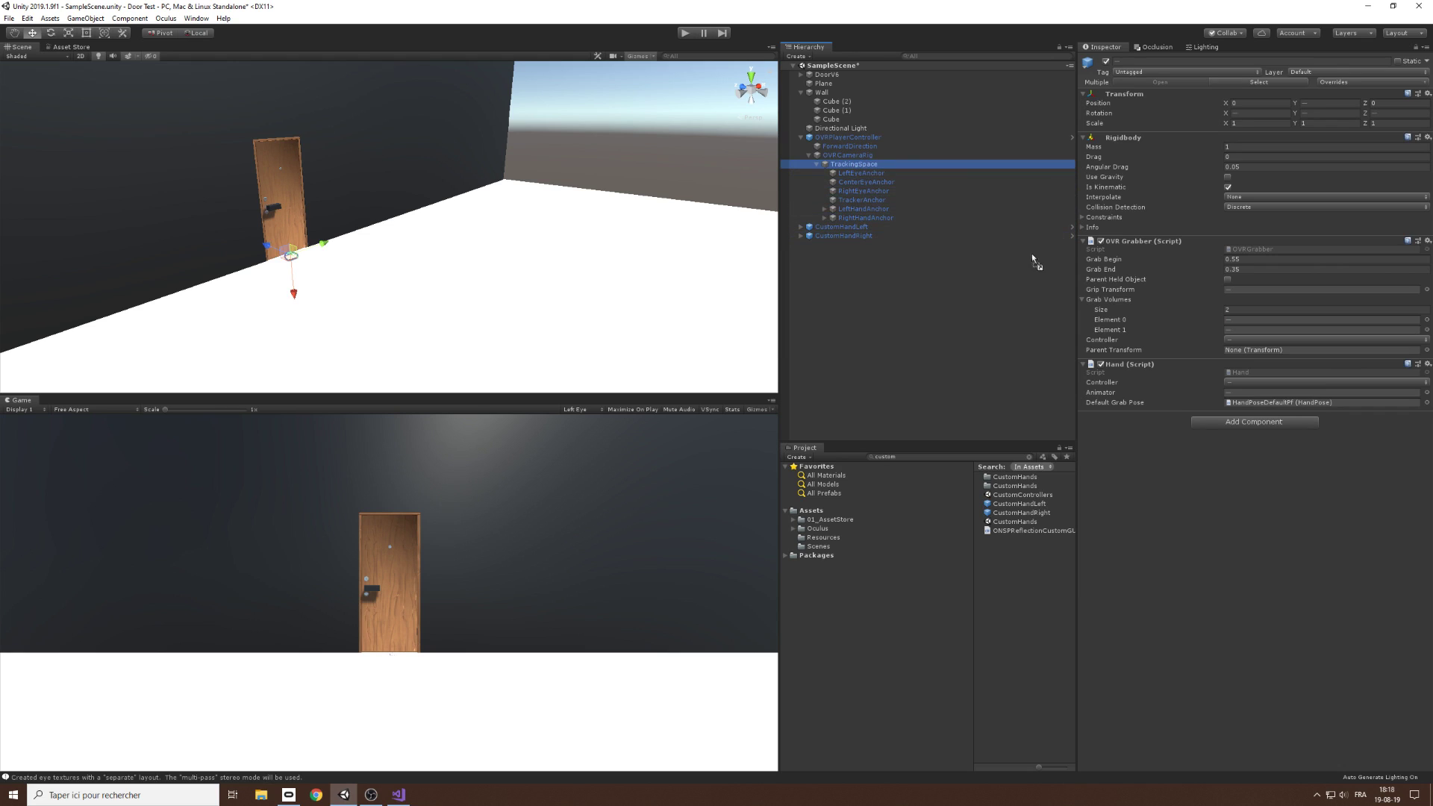
pyautogui.moveTo(1034, 261); pyautogui.dragTo(1248, 352)
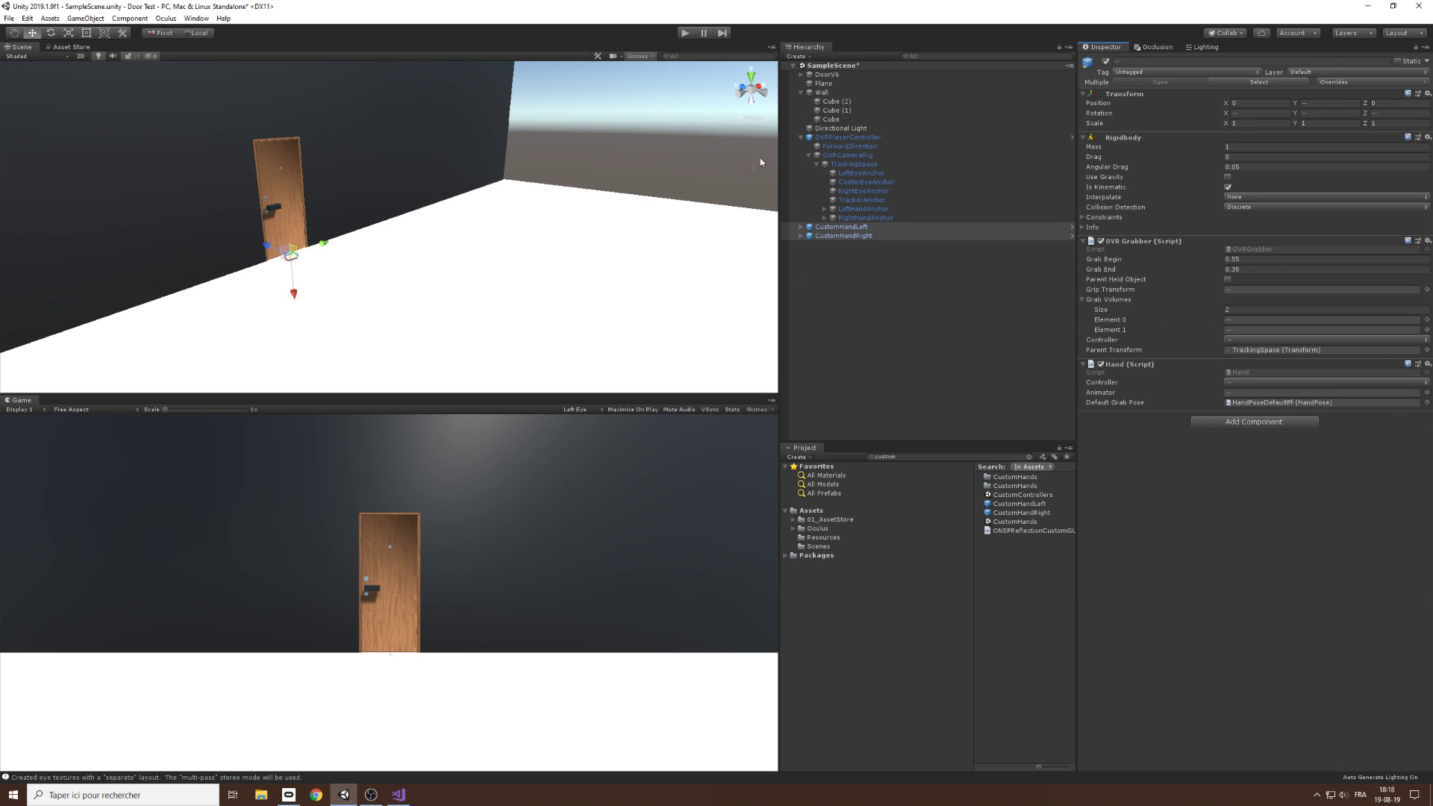
pyautogui.click(801, 138)
pyautogui.click(925, 212)
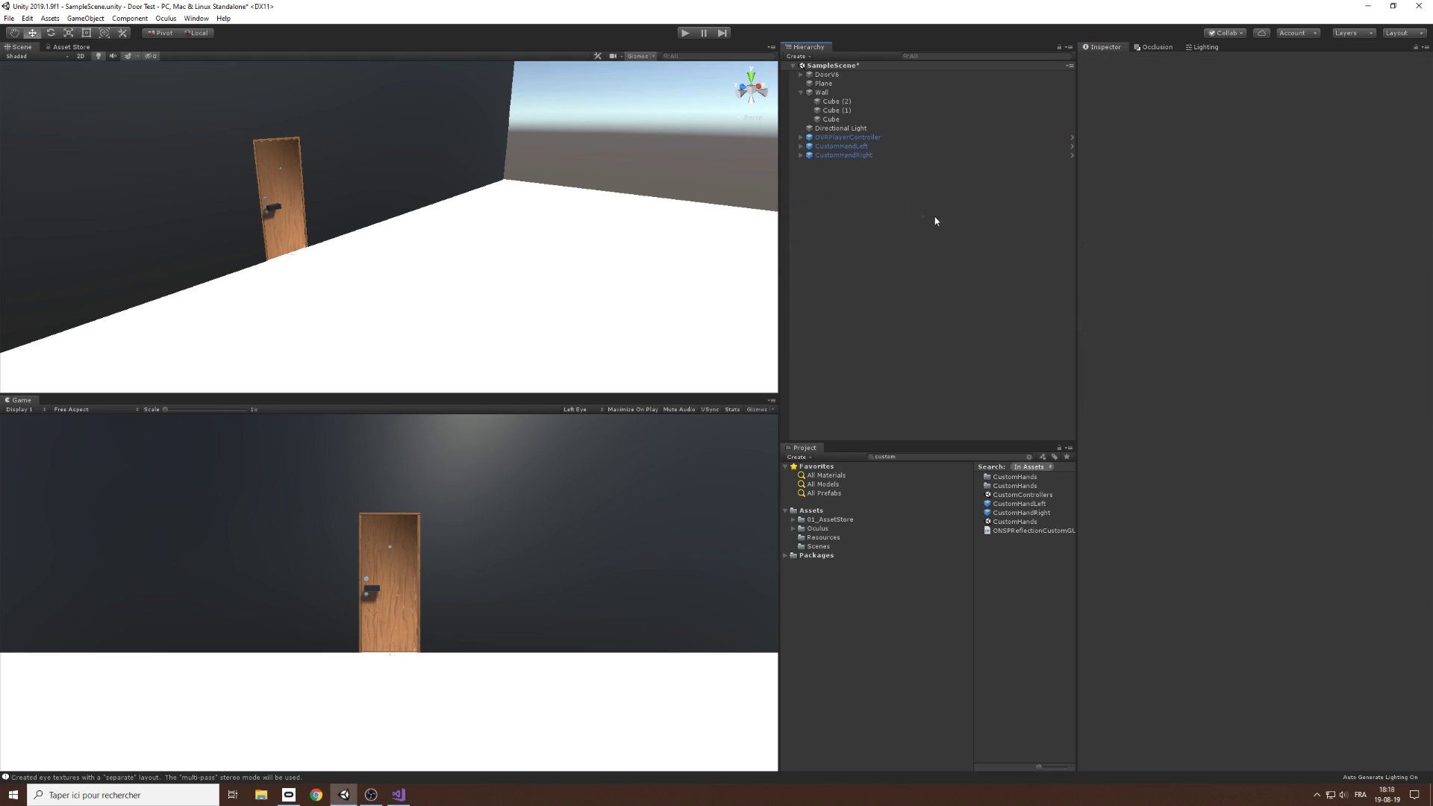
pyautogui.click(822, 154)
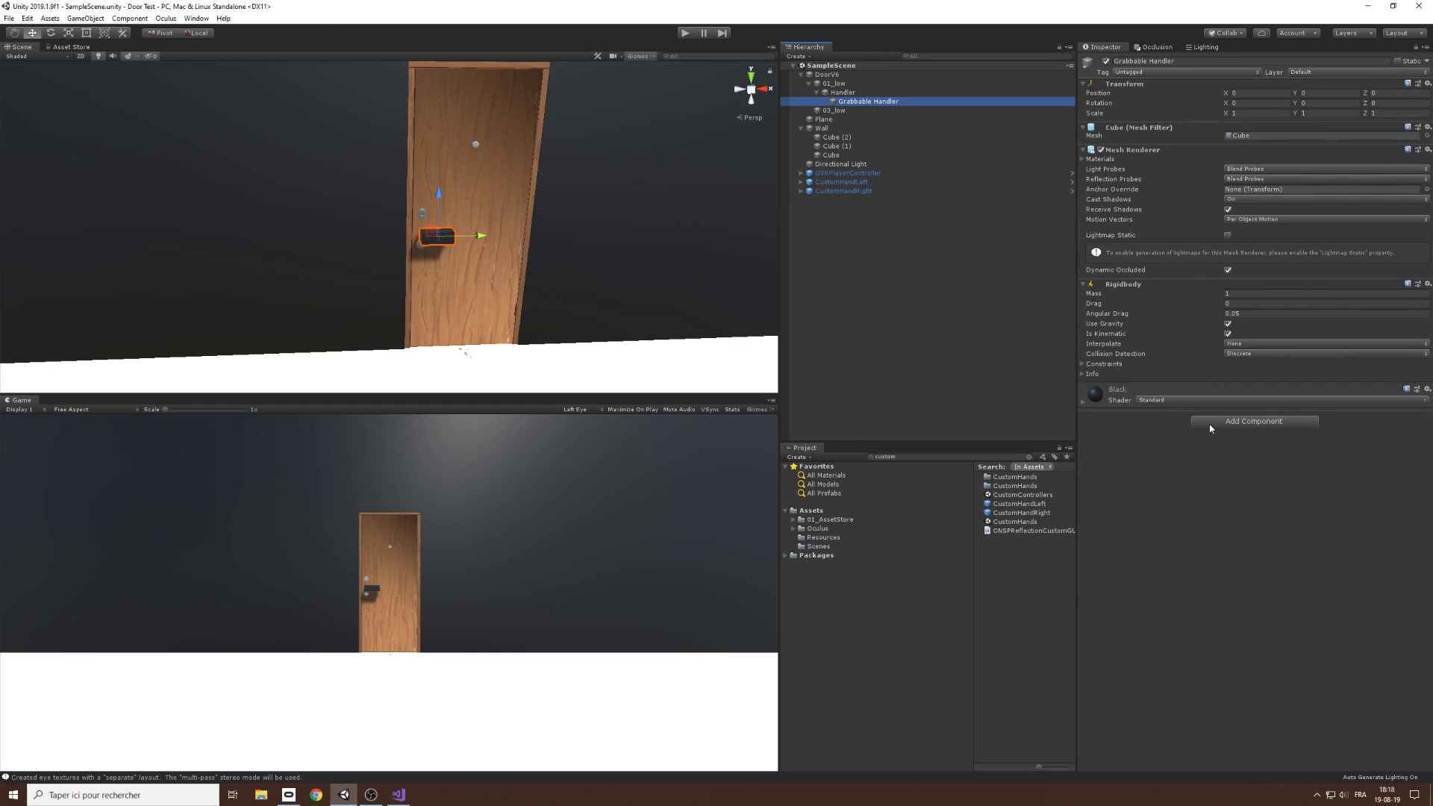
# Step: Add a Box Collider and the OVR Grabbable script to Grabbable Handler
pyautogui.click(1210, 428)
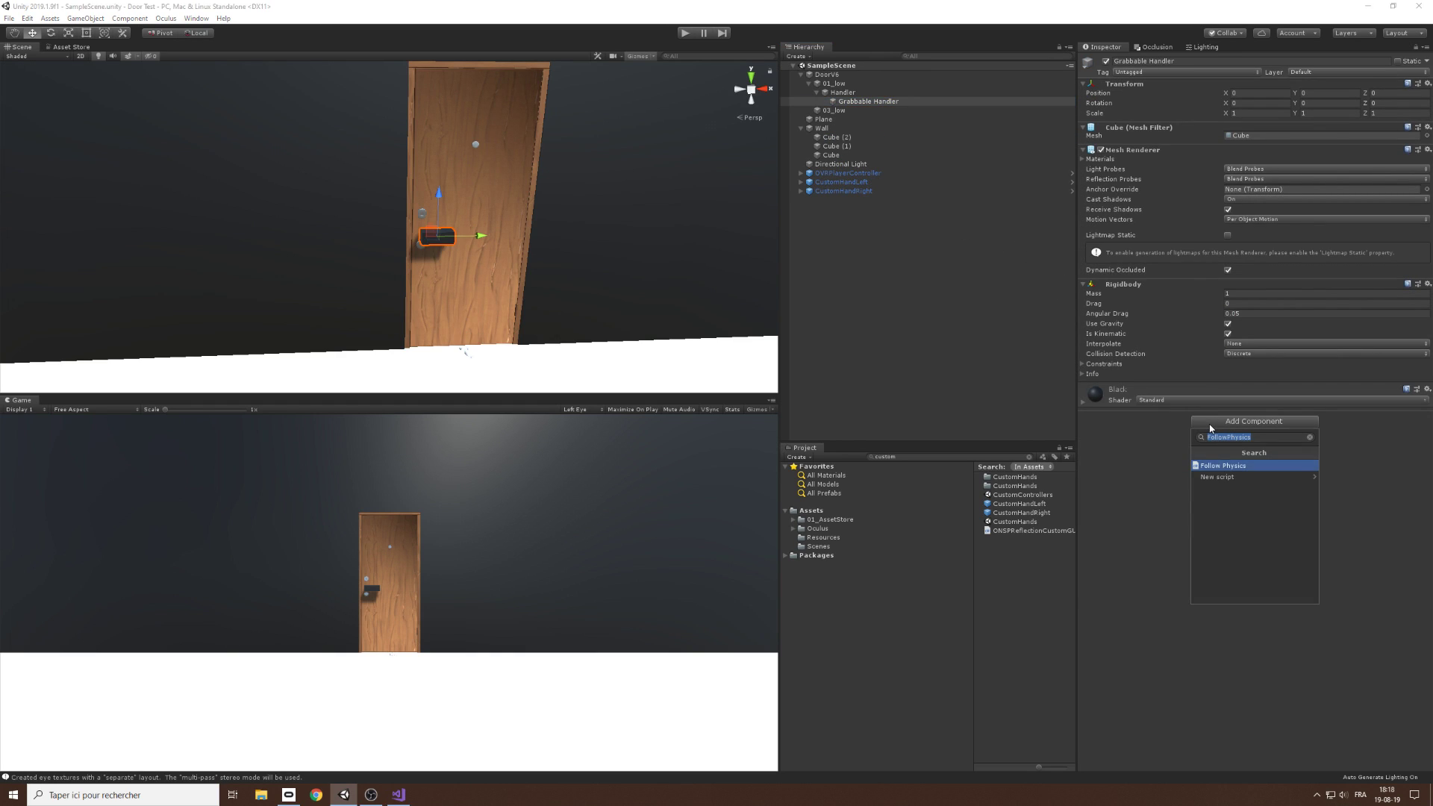
pyautogui.write('box')
pyautogui.press('Return')
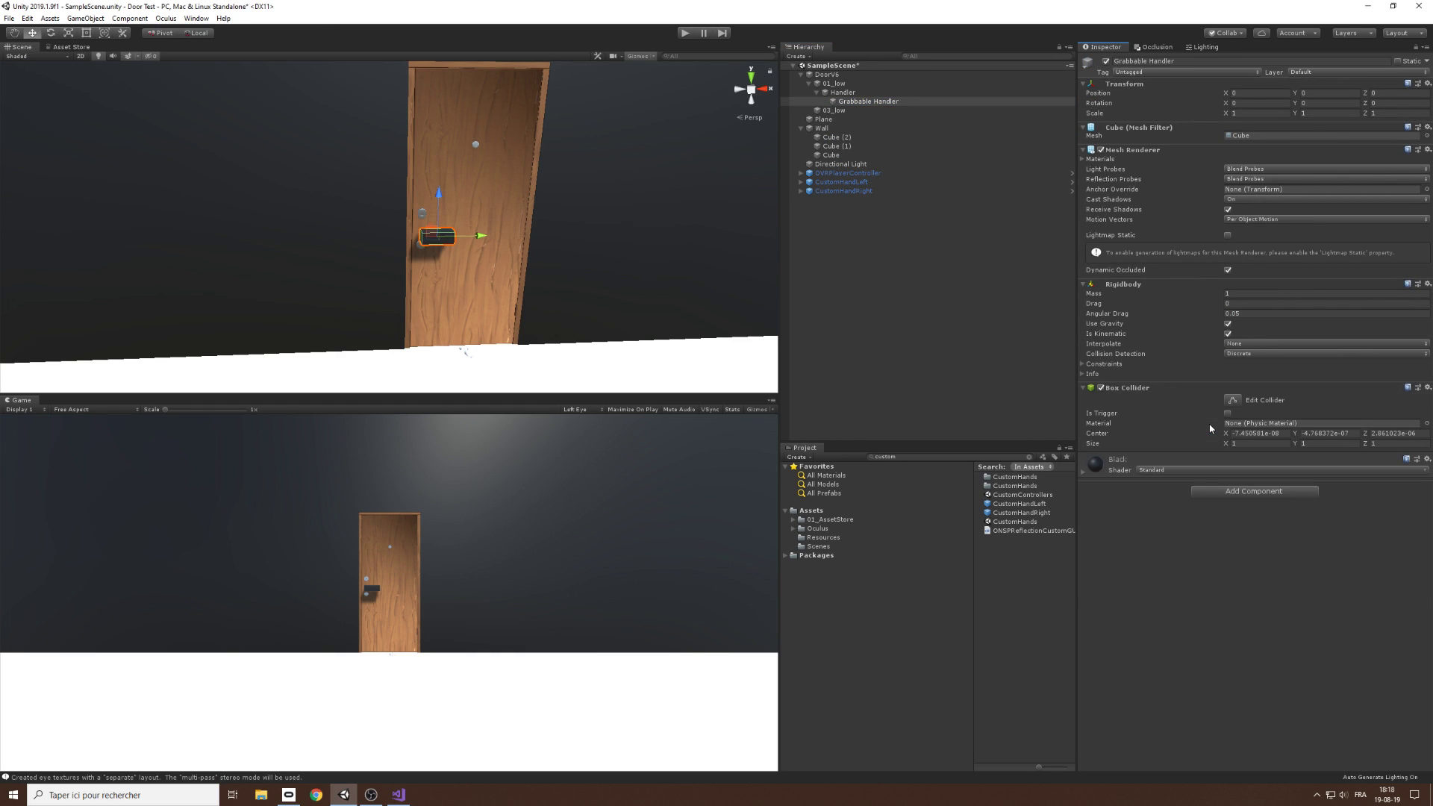
pyautogui.click(1238, 491)
pyautogui.write('ovrgra')
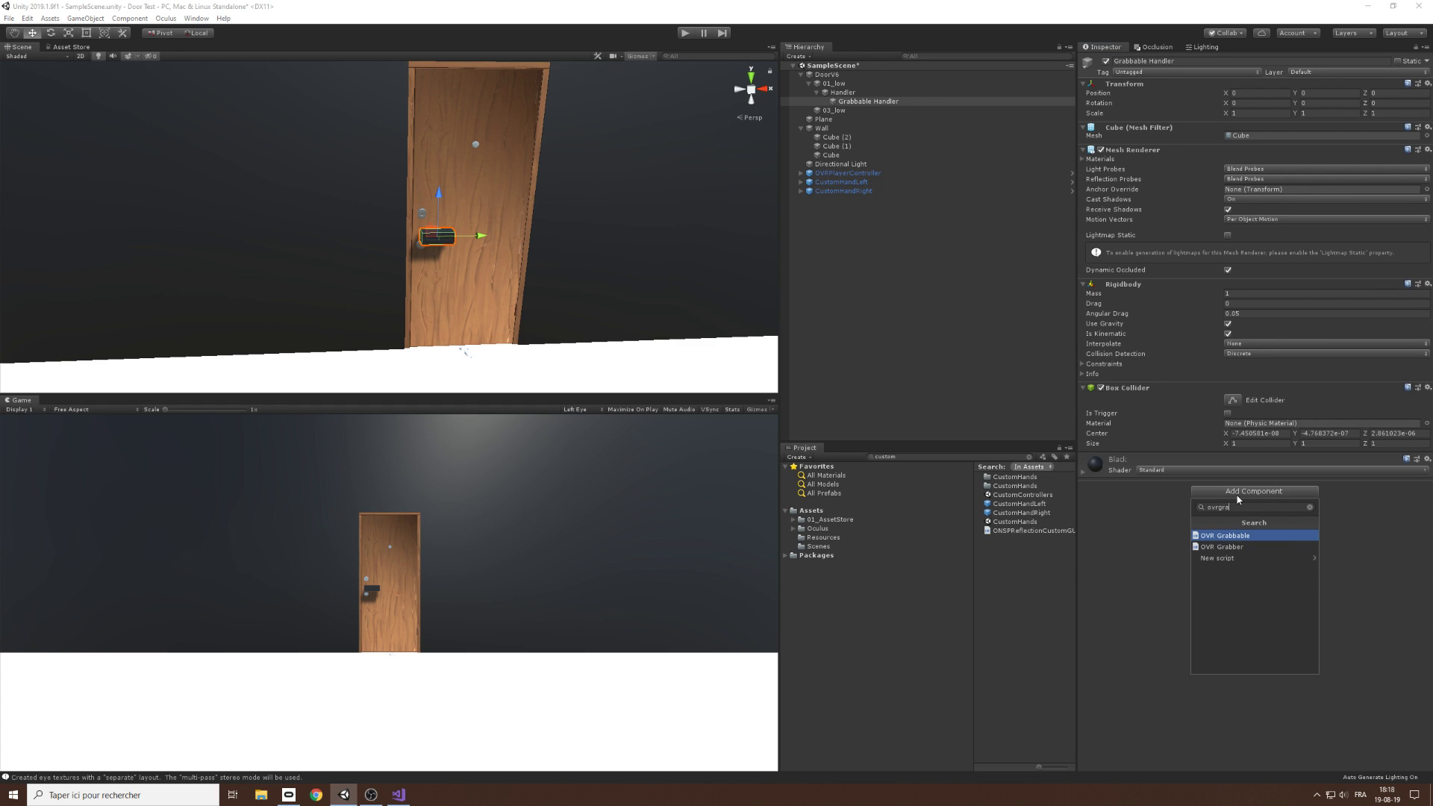
pyautogui.press('Return')
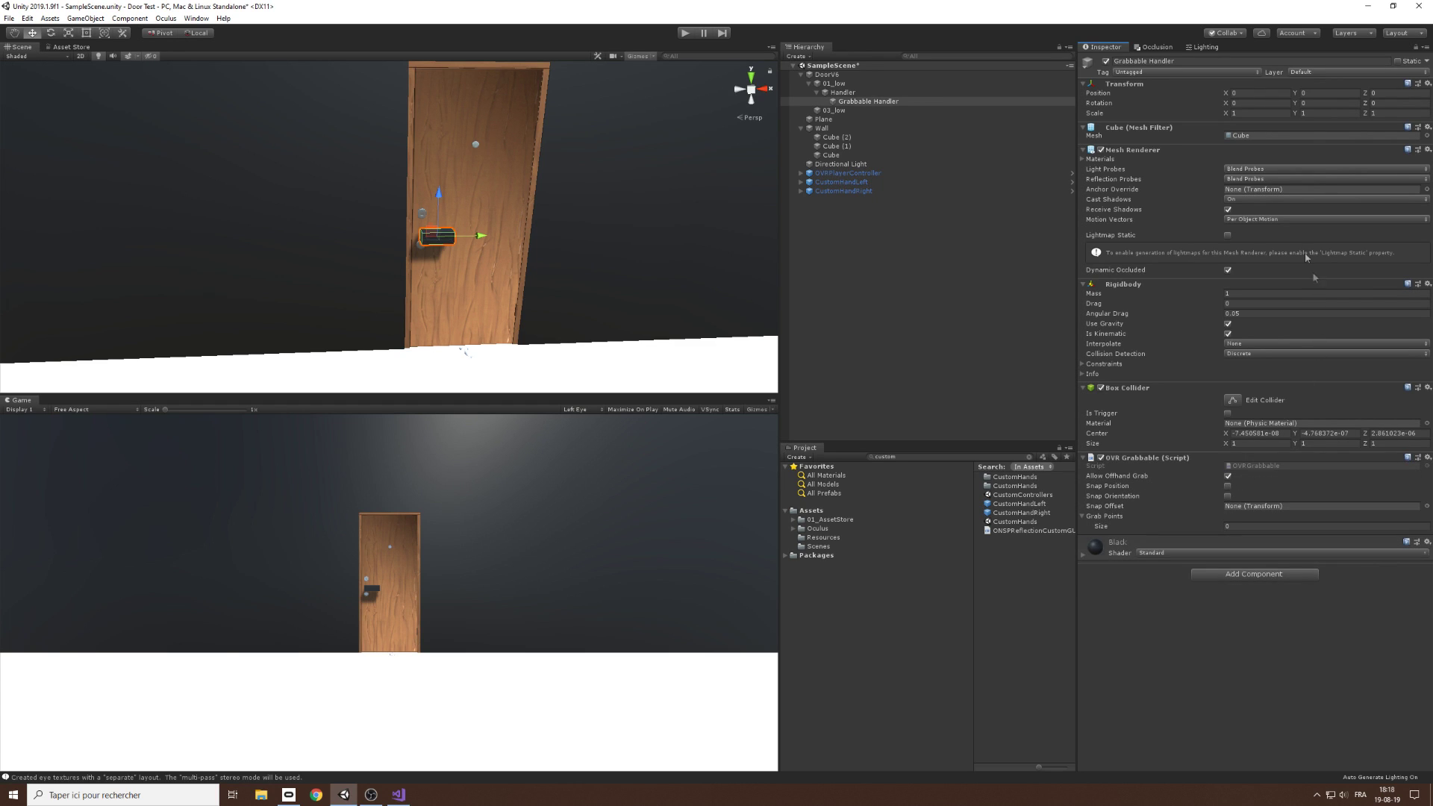
# Step: Run the scene to test the door with the VR hands, and stop play mode
pyautogui.click(683, 33)
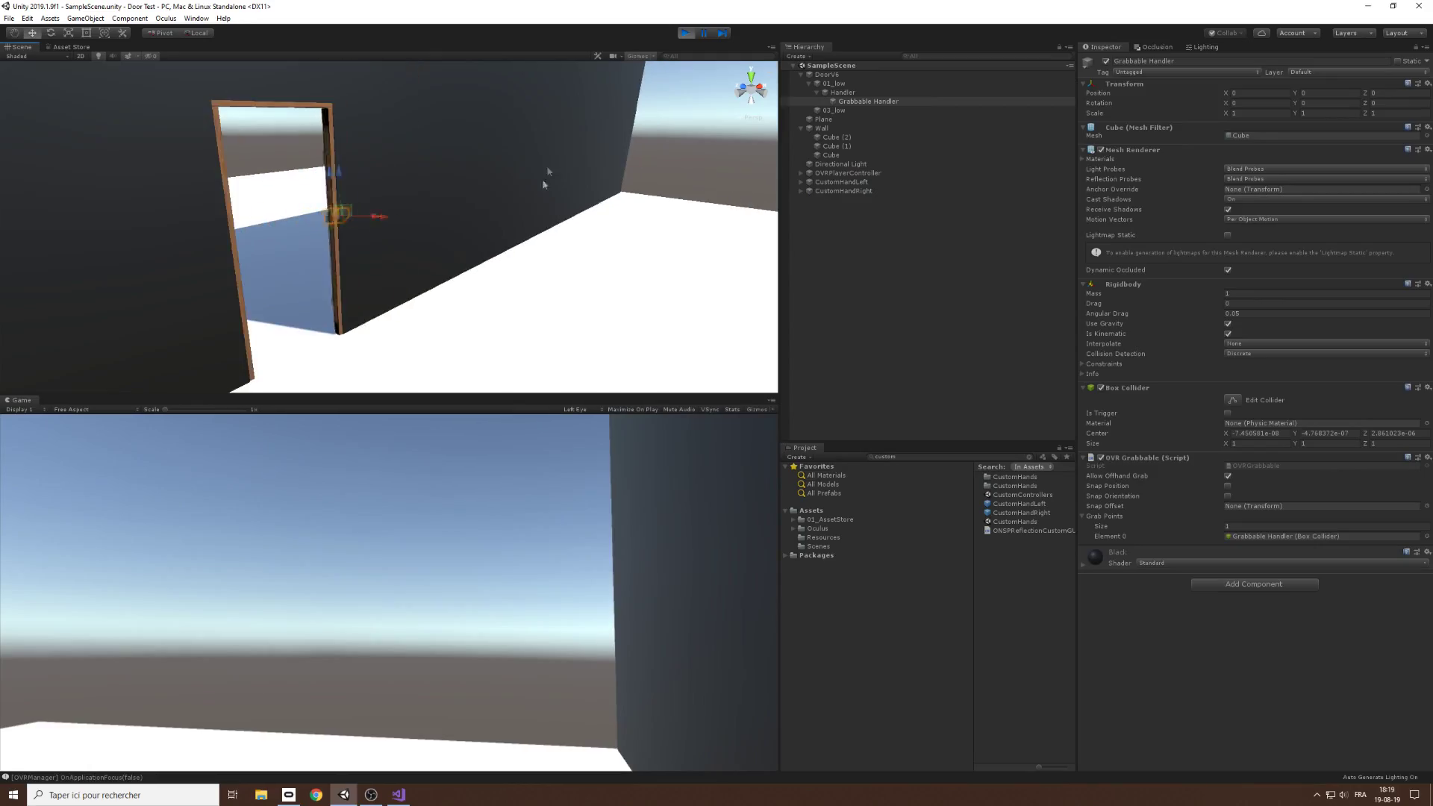
pyautogui.click(684, 33)
pyautogui.moveTo(476, 159); pyautogui.dragTo(469, 167, button='right')
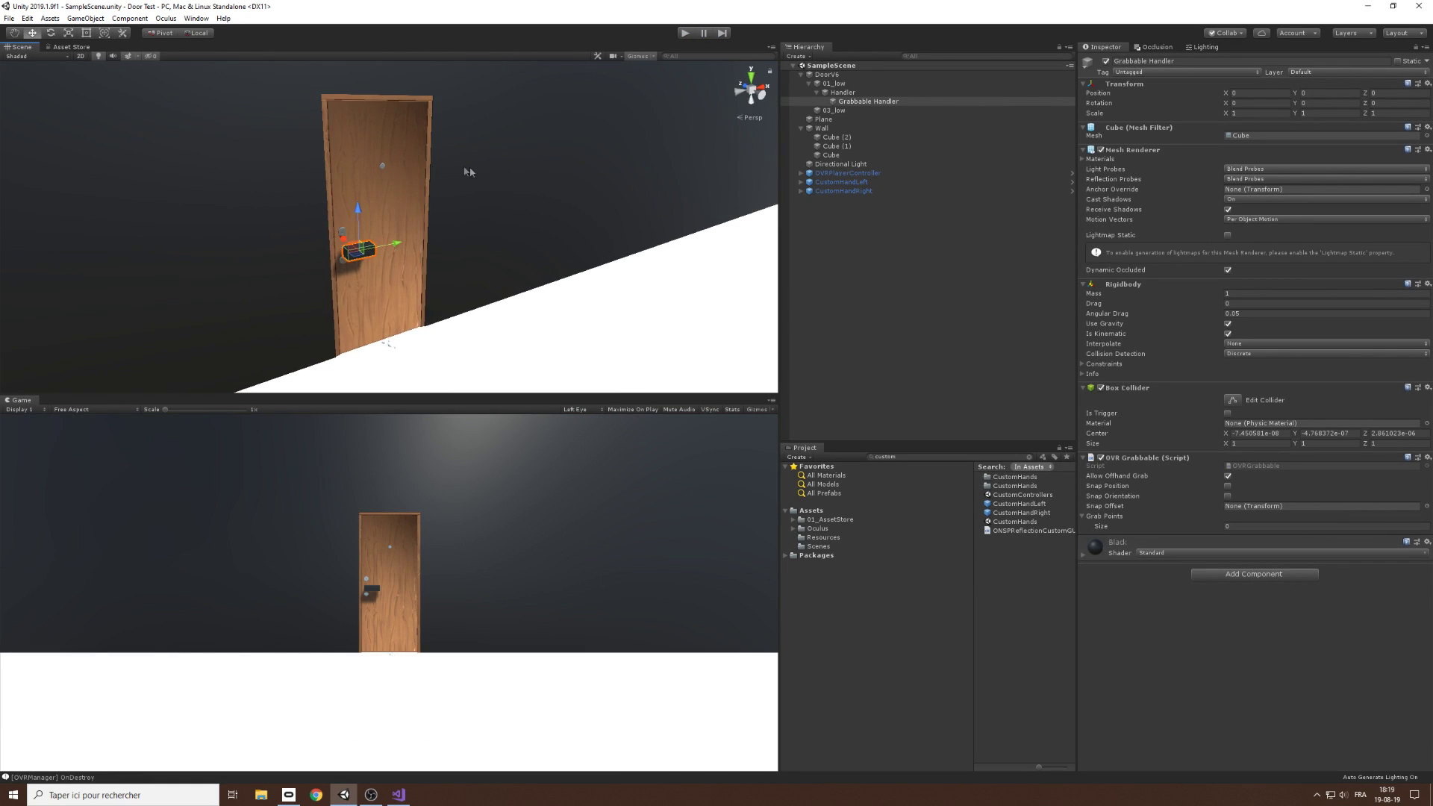
pyautogui.scroll(3, 424, 262)
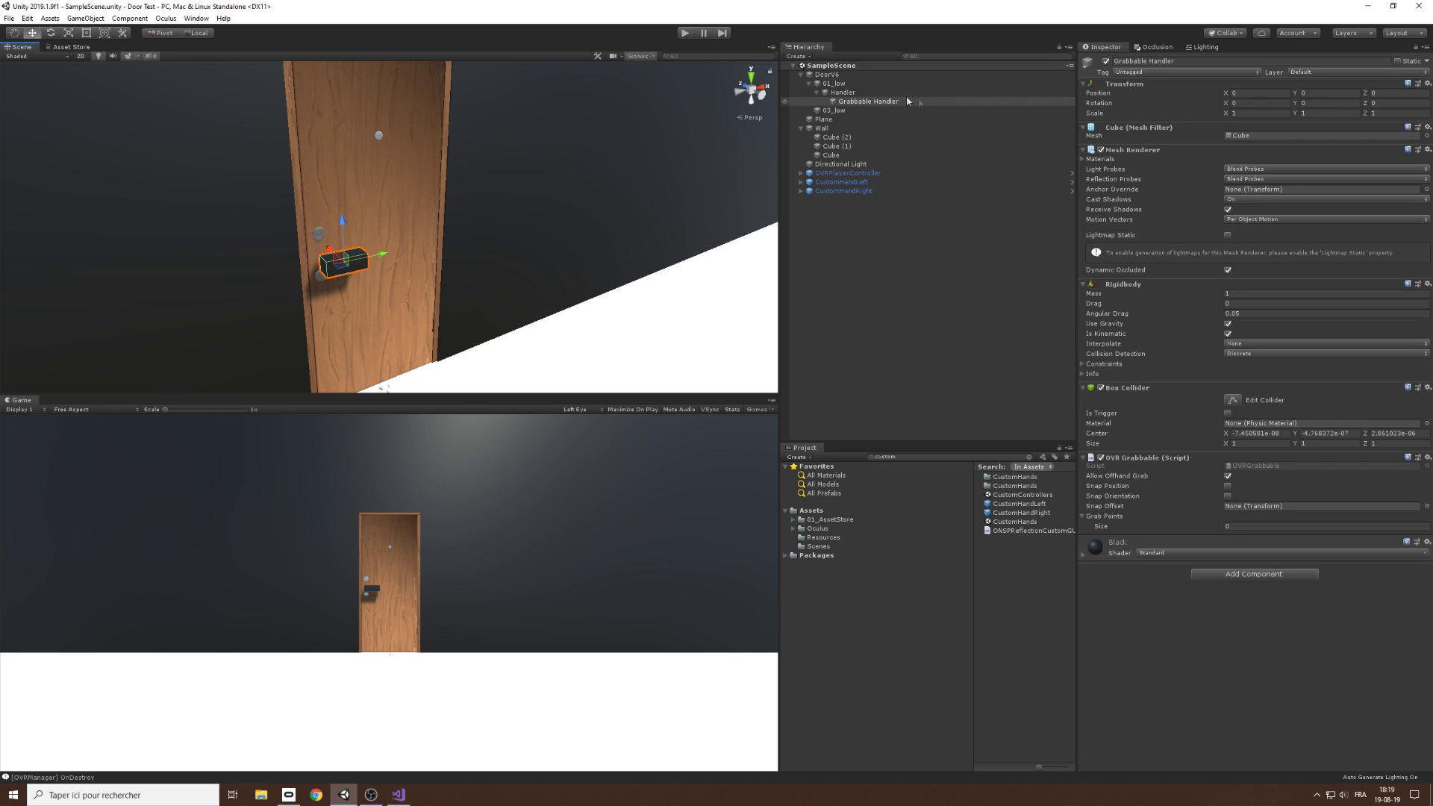
# Step: Assign CustomHandLeft and CustomHandRight to the Hands layer
pyautogui.click(843, 93)
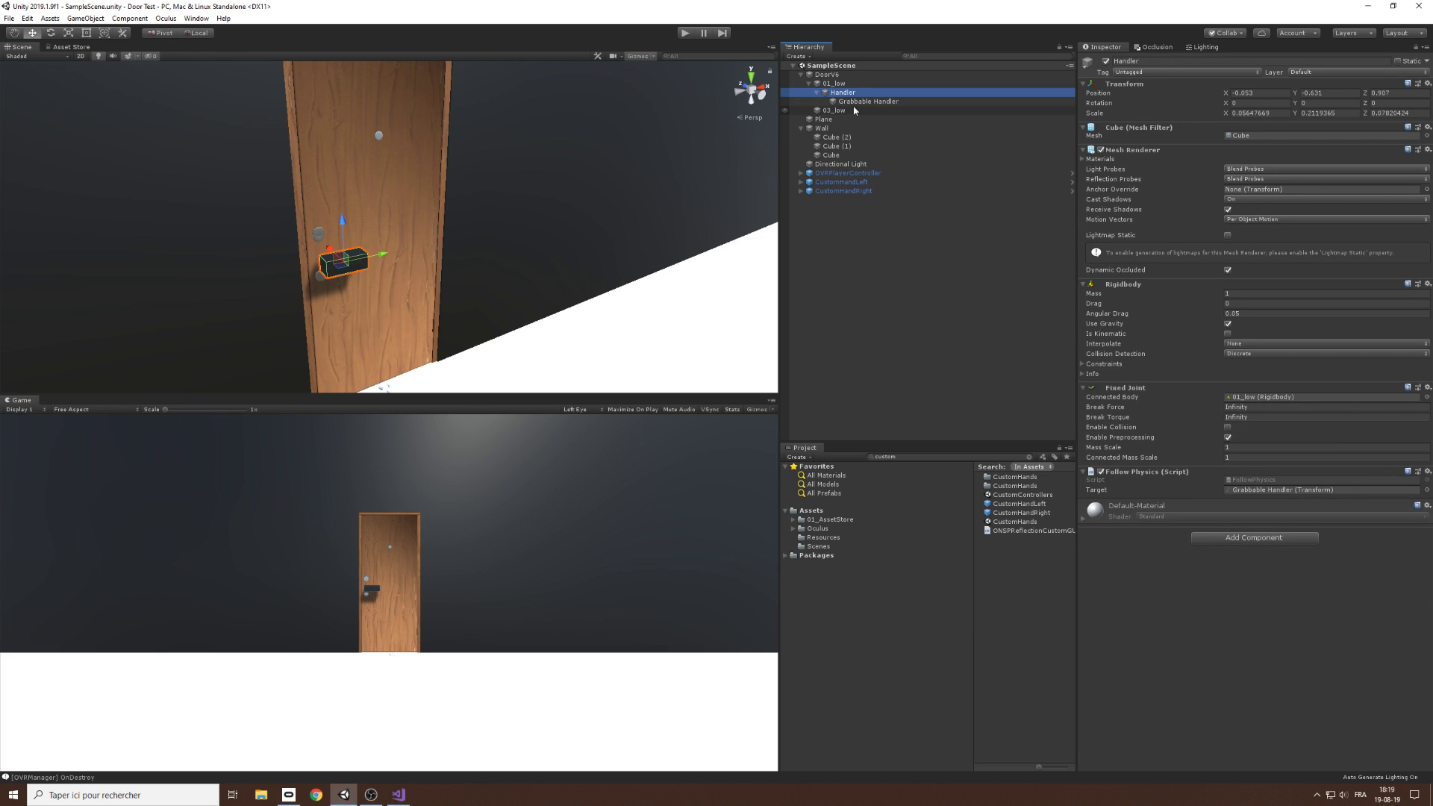
pyautogui.click(858, 101)
pyautogui.click(843, 182)
pyautogui.keyDown('shift'); pyautogui.click(843, 191); pyautogui.keyUp('shift')
pyautogui.click(1321, 72)
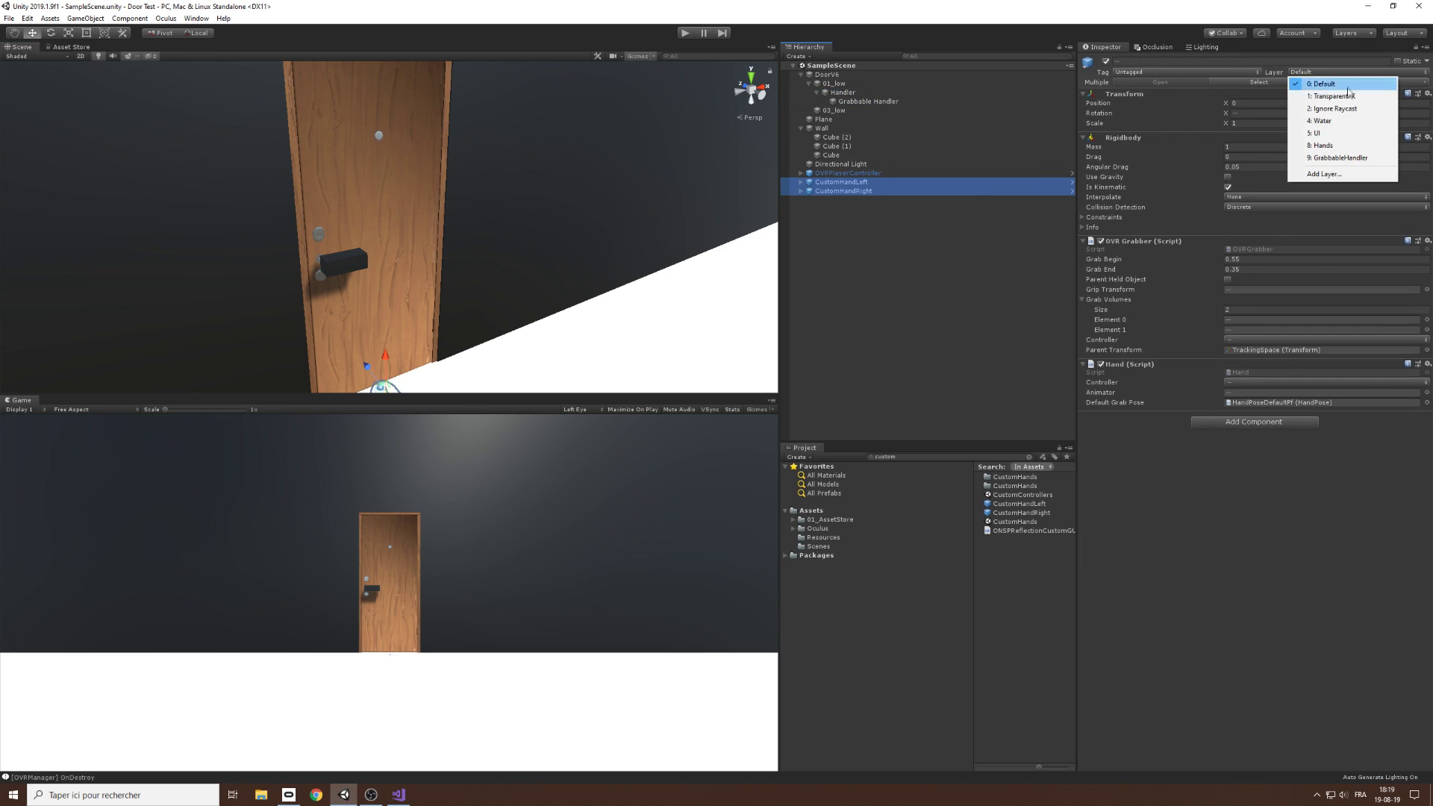
pyautogui.click(1336, 155)
pyautogui.click(672, 419)
# Step: Assign Grabbable Handler to the GrabbableHandler layer and reselect both custom hands to check their layer
pyautogui.click(858, 101)
pyautogui.click(1321, 72)
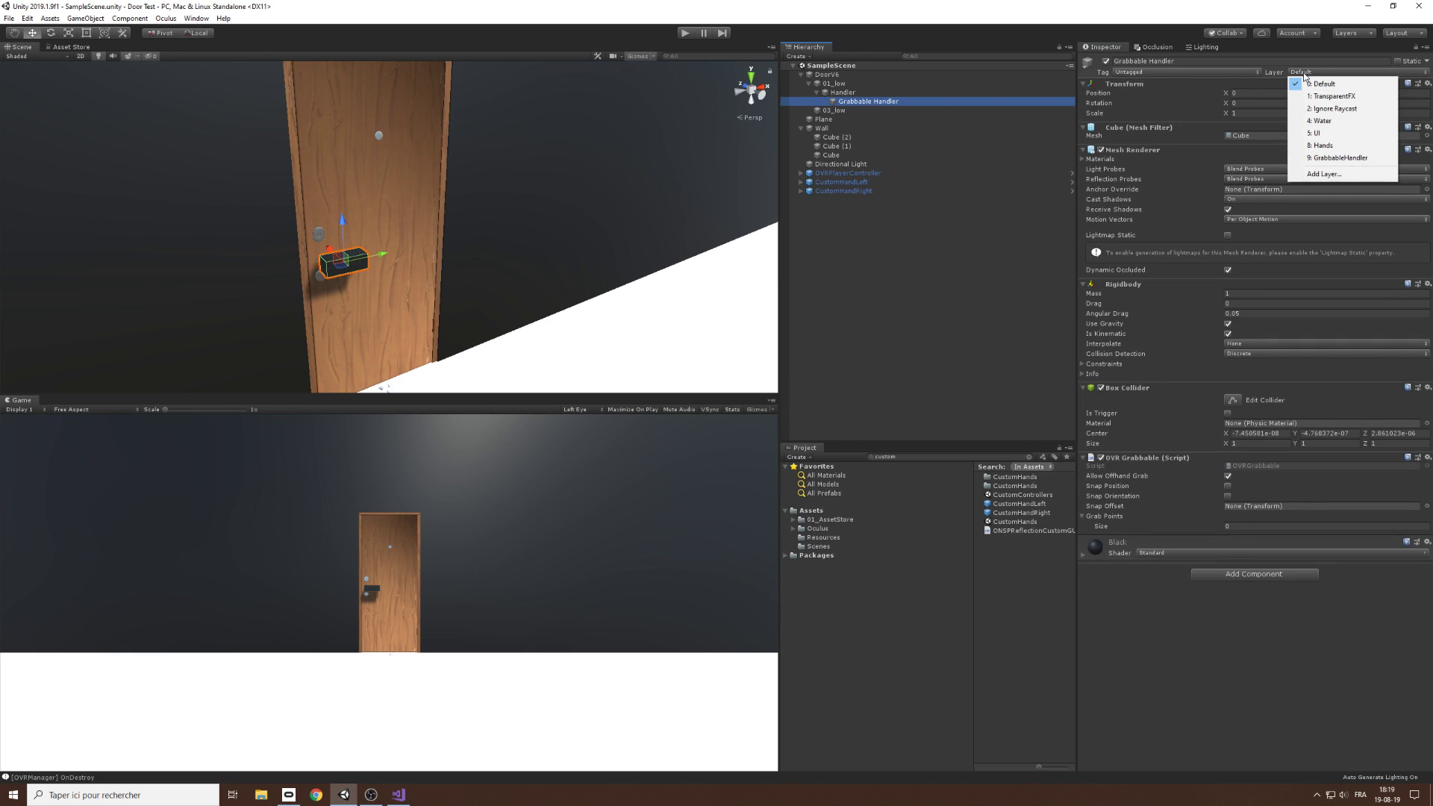
pyautogui.click(1330, 159)
pyautogui.click(841, 182)
pyautogui.keyDown('shift'); pyautogui.click(844, 191); pyautogui.keyUp('shift')
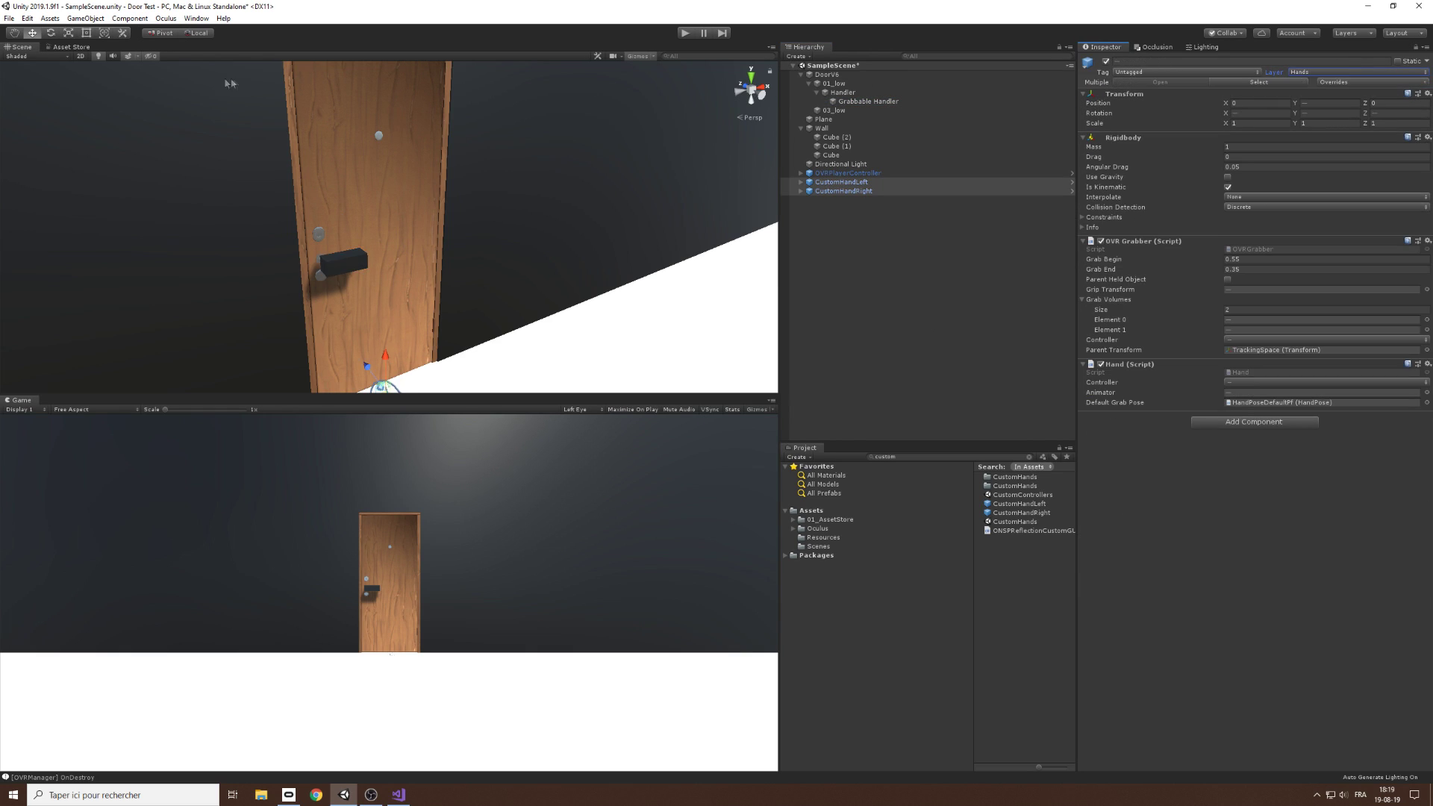
# Step: Examine the Layer Collision Matrix in the Physics project settings for Hands and GrabbableHandler, and run the scene to test the door
pyautogui.click(9, 17)
pyautogui.click(45, 131)
pyautogui.click(482, 475)
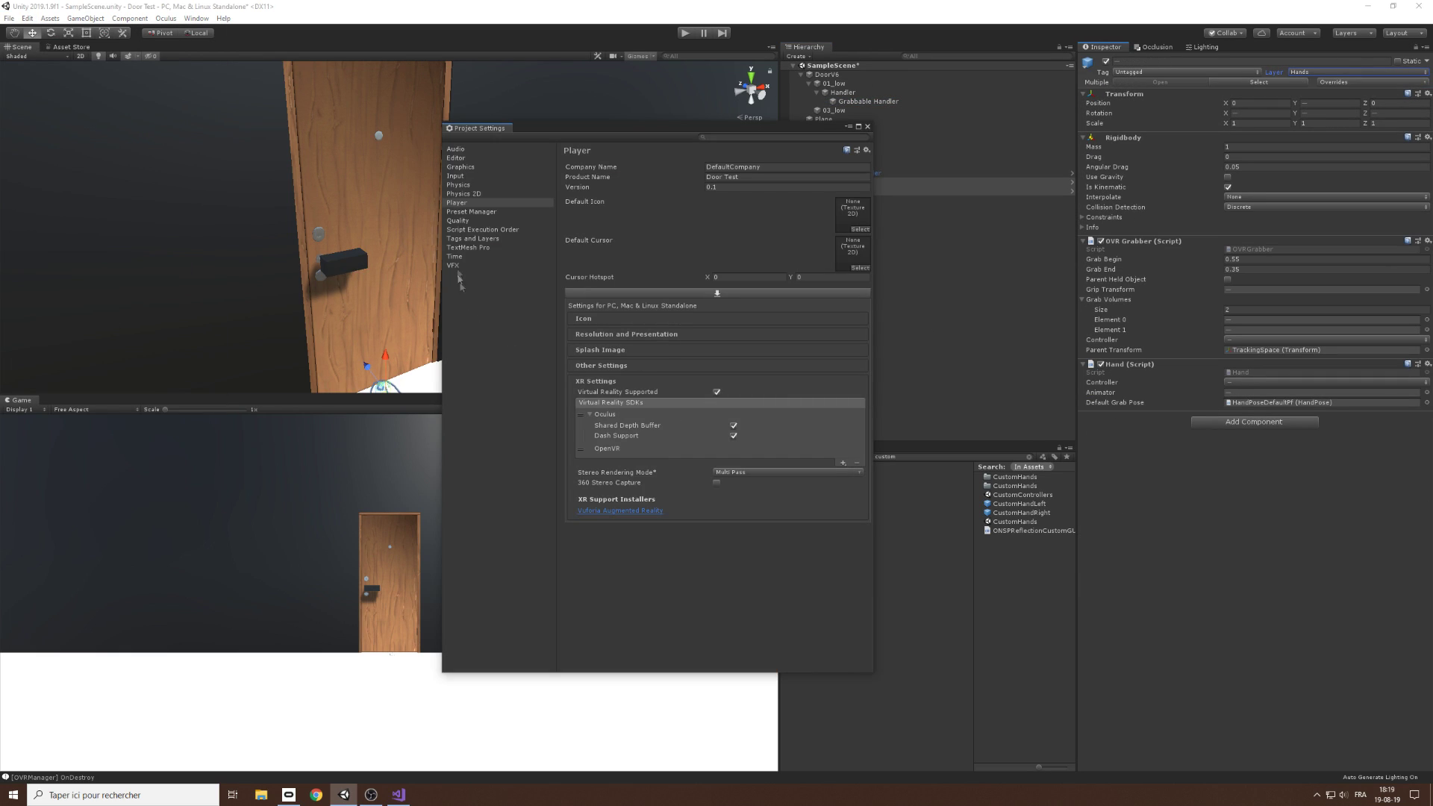
pyautogui.click(461, 185)
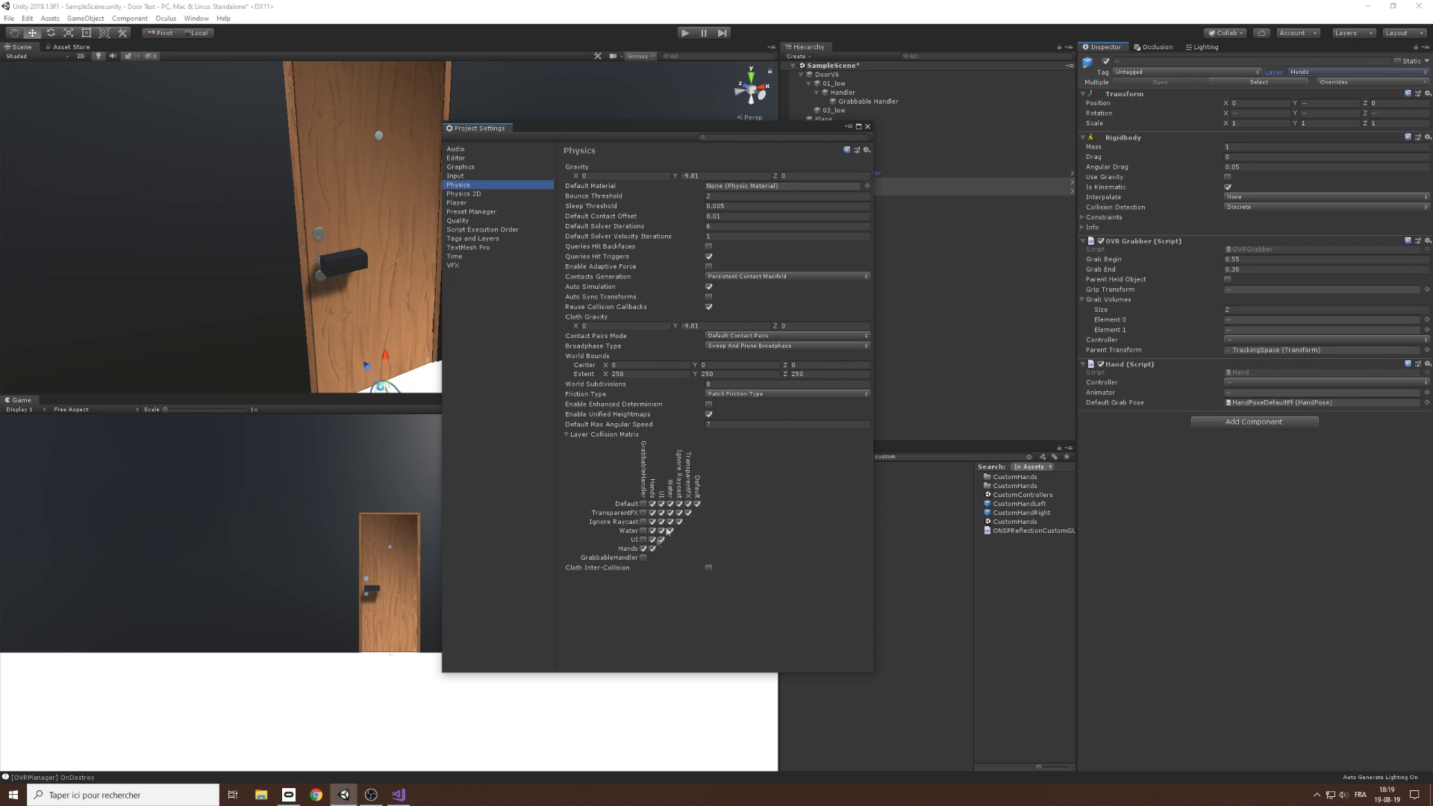
pyautogui.click(868, 127)
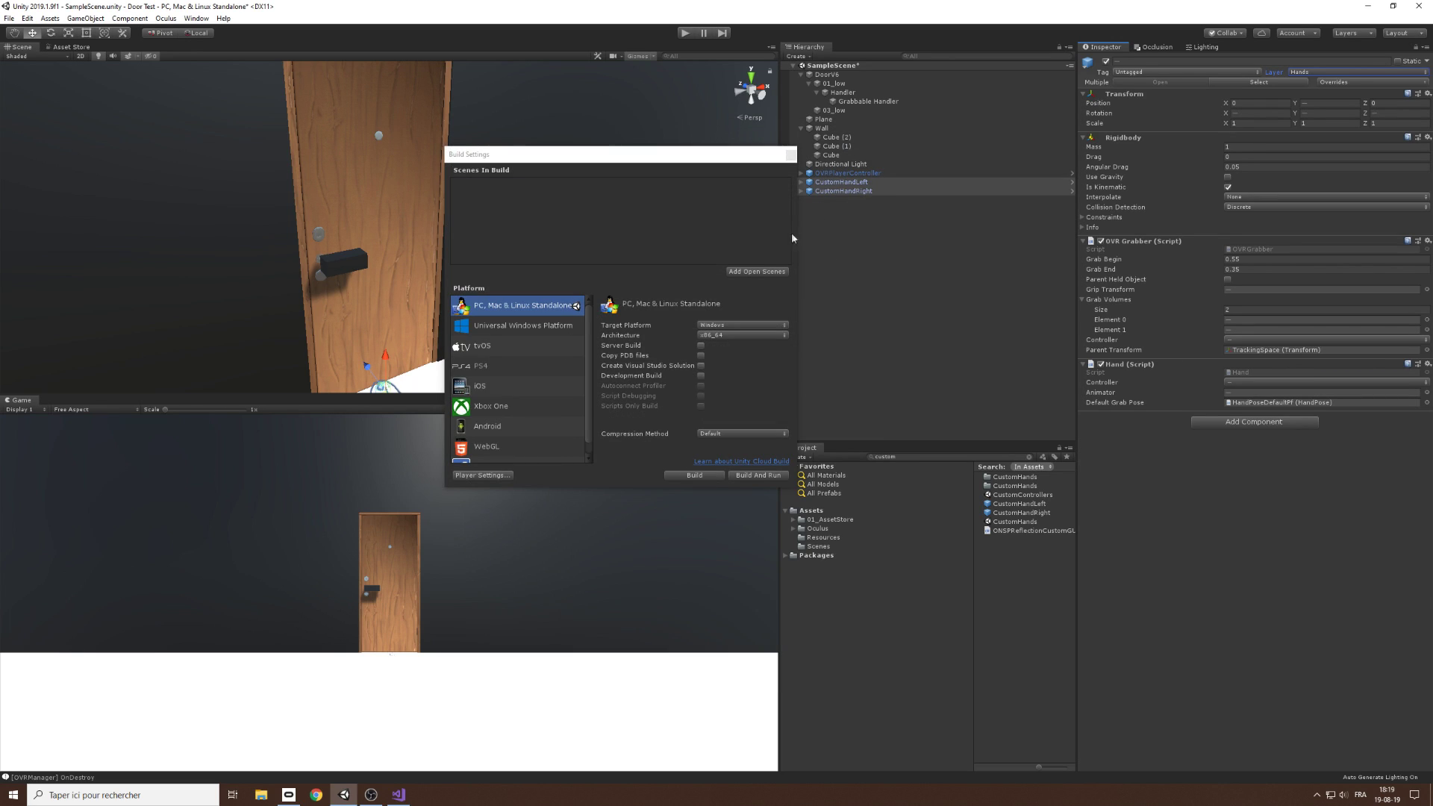
pyautogui.click(790, 154)
pyautogui.click(685, 33)
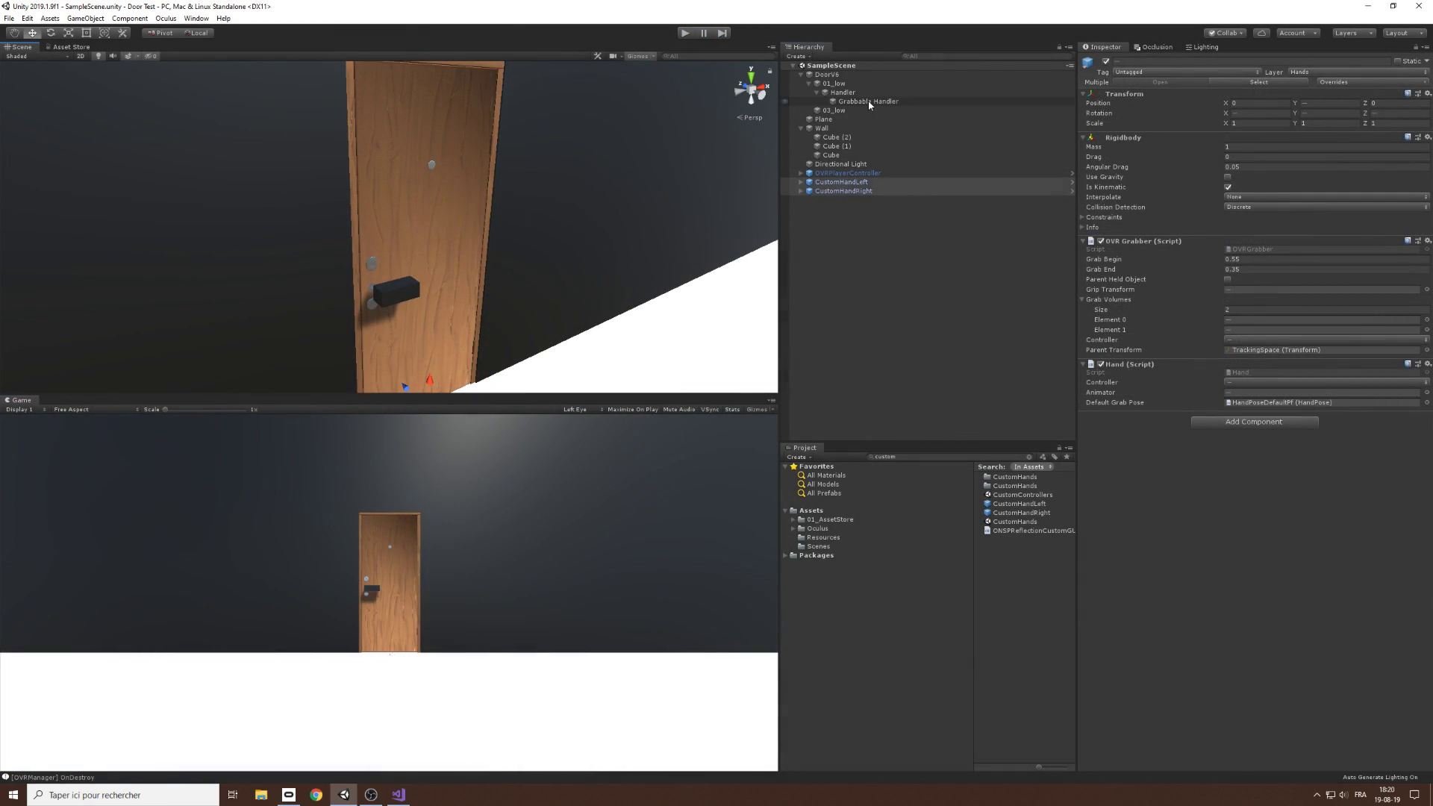
# Step: Remove the OVR Grabbable script from Grabbable Handler
pyautogui.click(869, 102)
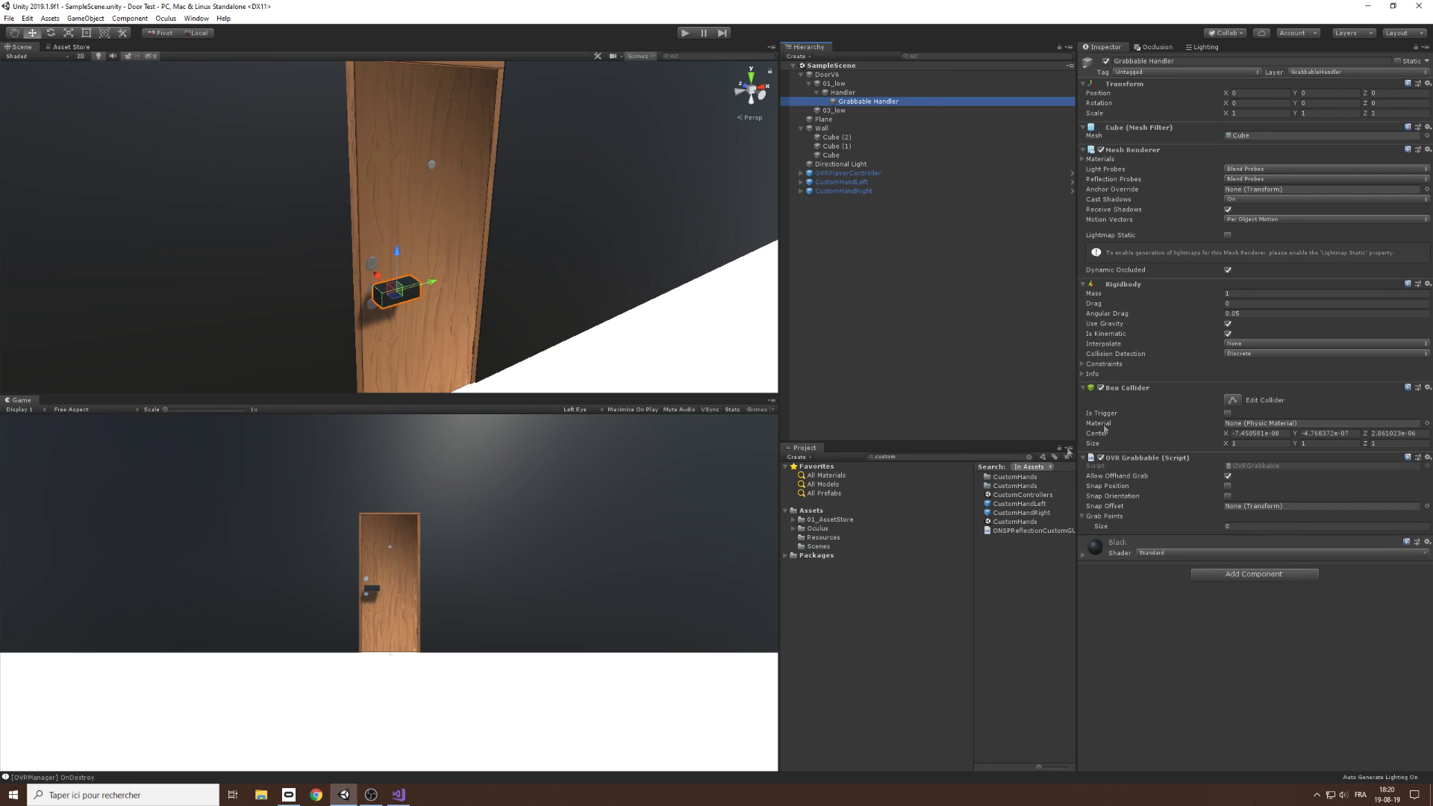
pyautogui.rightClick(1151, 464)
pyautogui.click(1198, 481)
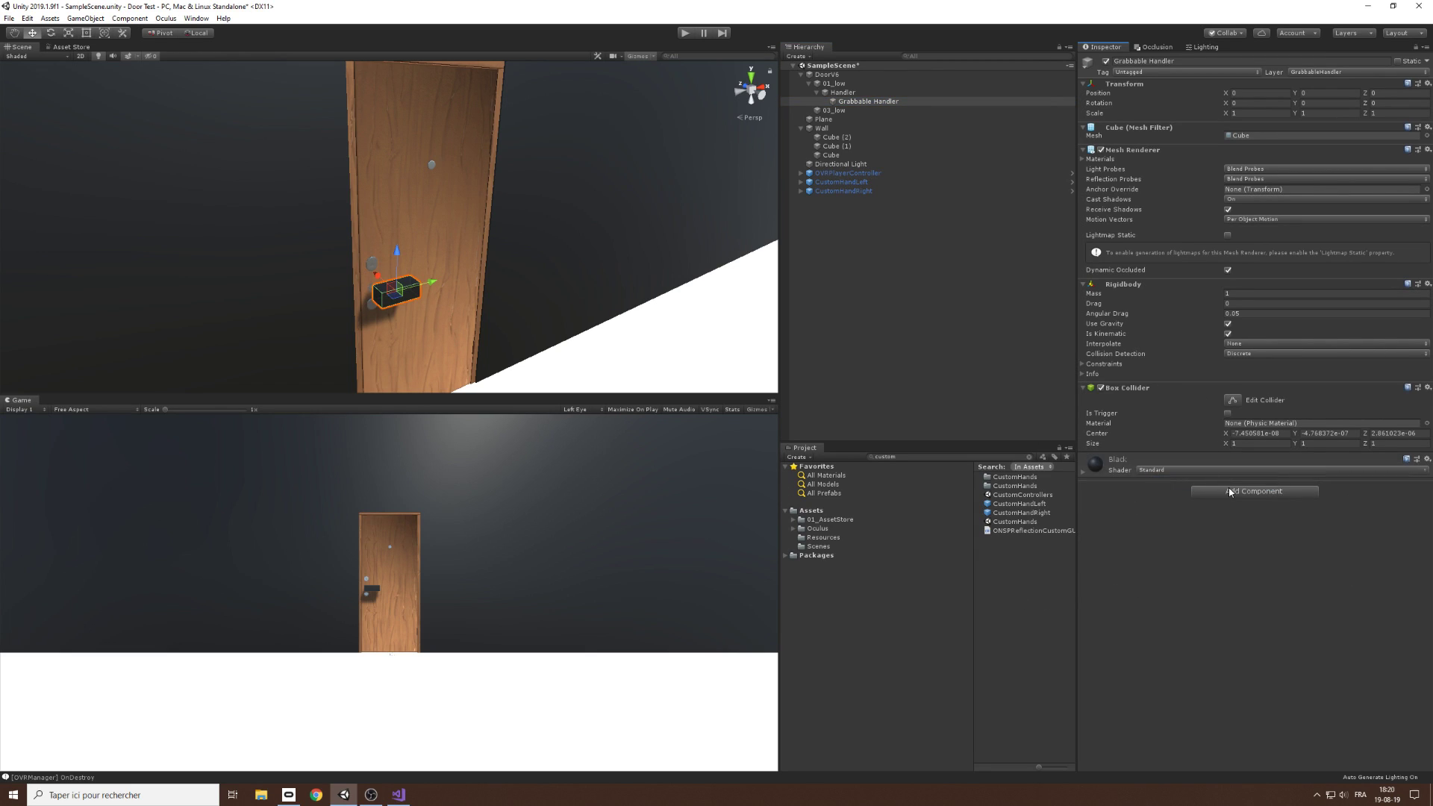
# Step: Create a new script named DoorGrabbable and add it to Grabbable Handler
pyautogui.click(1230, 492)
pyautogui.write('DoorG')
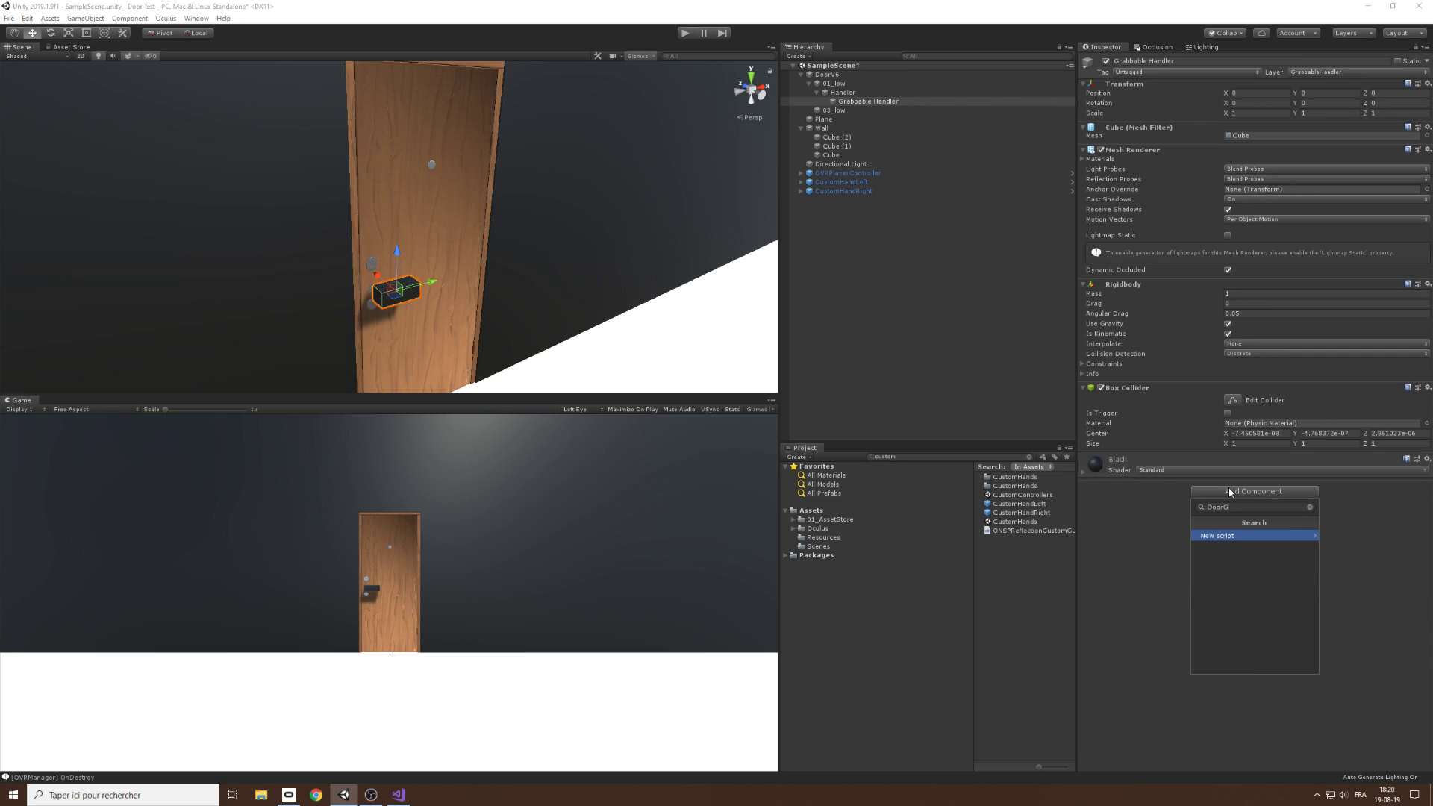
pyautogui.write('rabbable')
pyautogui.press('Return')
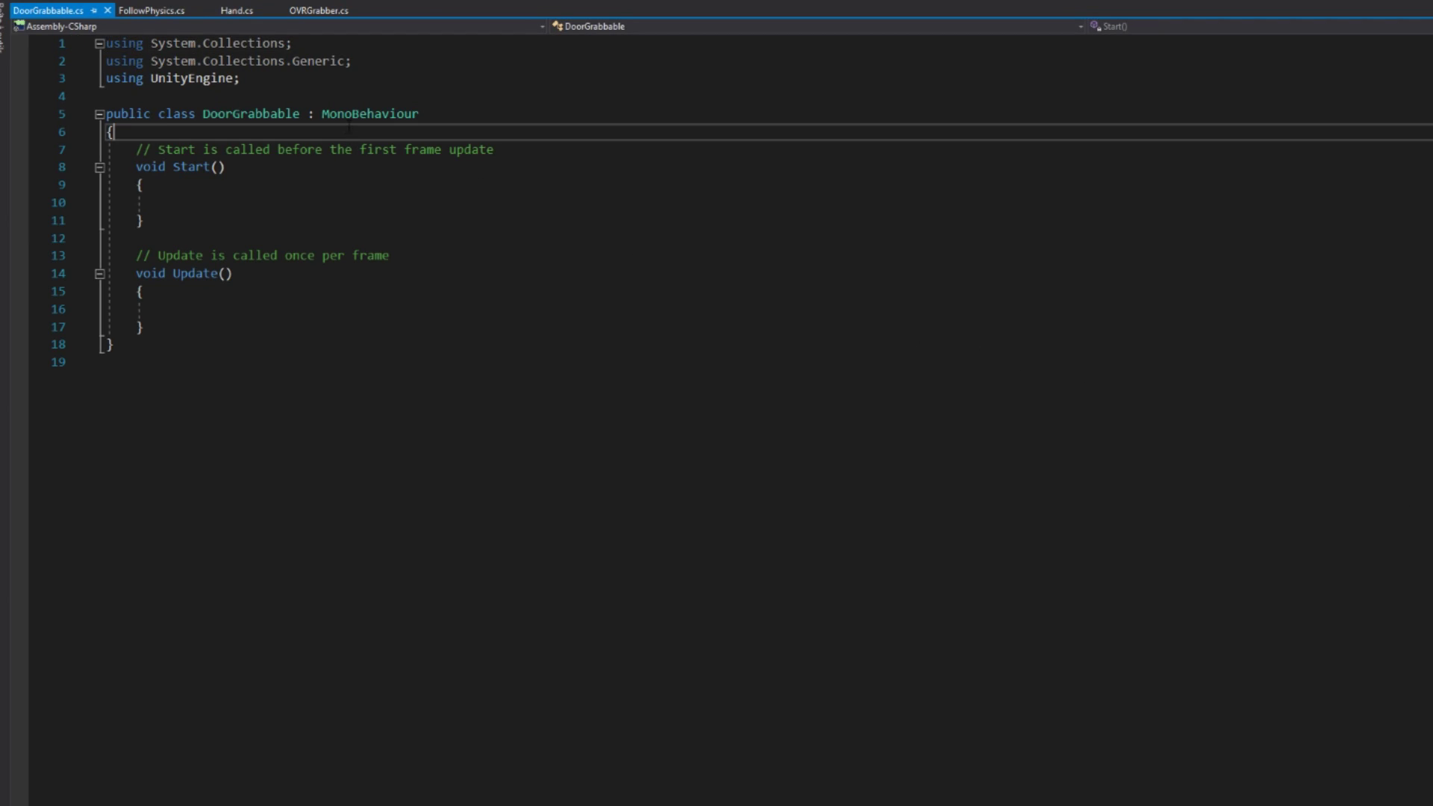
# Step: Make the DoorGrabbable class inherit from OVRGrabbable and remove its default Start and Update methods
pyautogui.doubleClick(344, 114)
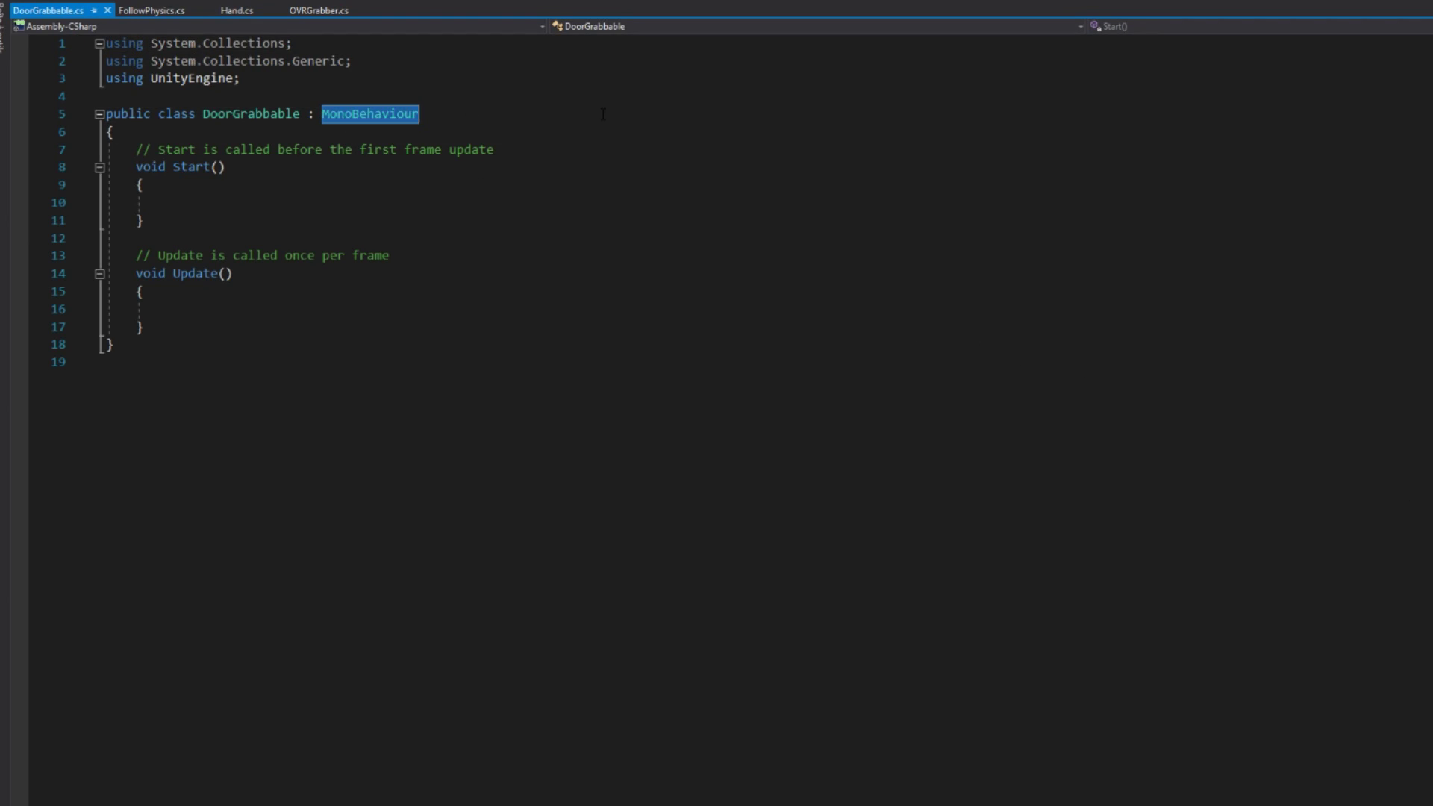
pyautogui.write('OVRGrabbable')
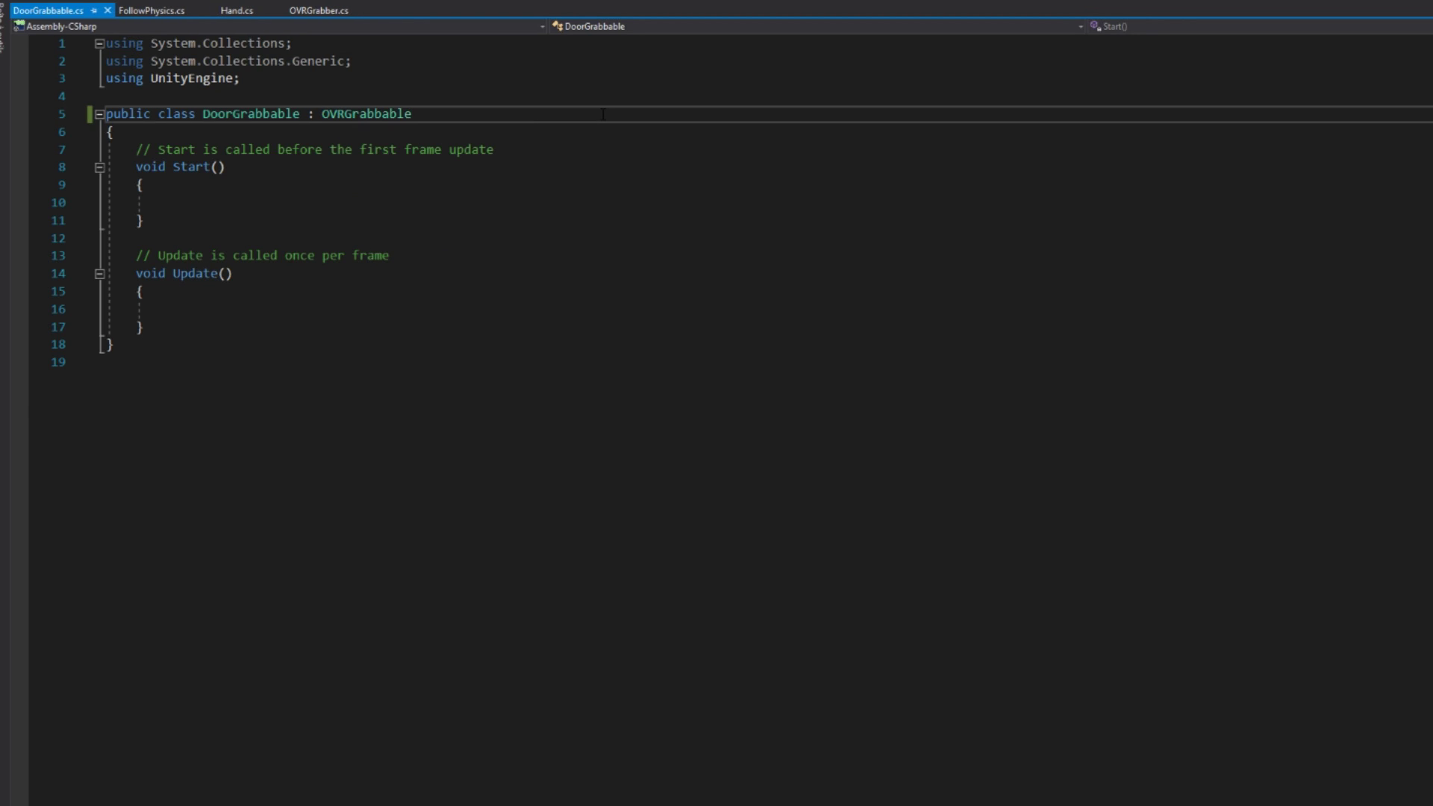
pyautogui.moveTo(143, 328); pyautogui.dragTo(143, 149)
pyautogui.press('BackSpace')
# Step: Override the GrabEnd(Vector3 linearVelocity, Vector3 angularVelocity) method in the DoorGrabbable class
pyautogui.write('override')
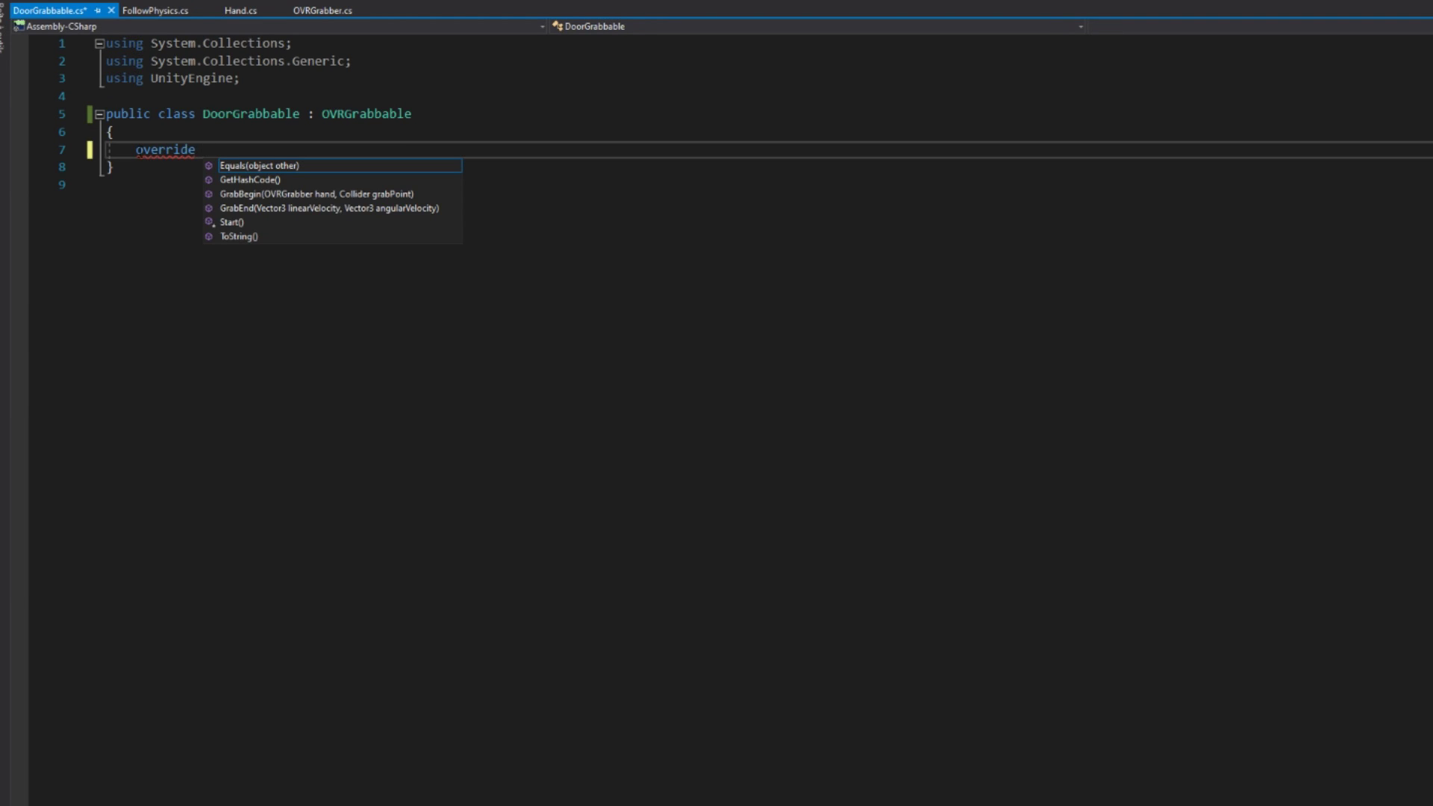
pyautogui.press('Down')
pyautogui.press('Down')
pyautogui.press('Down')
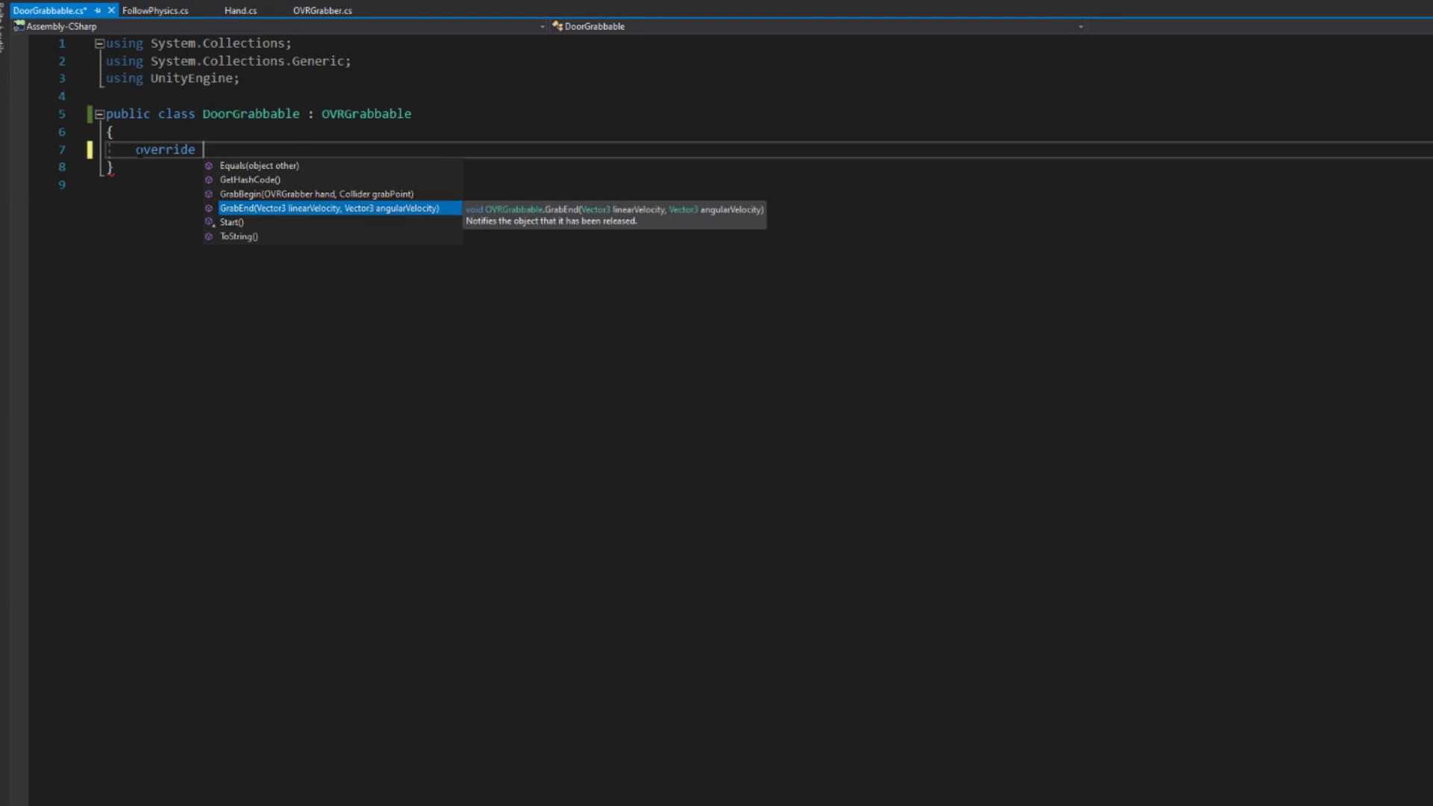
pyautogui.press('Return')
# Step: Declare a public Transform field named handler above GrabEnd and save the script
pyautogui.click(415, 135)
pyautogui.press('Return')
pyautogui.press('Return')
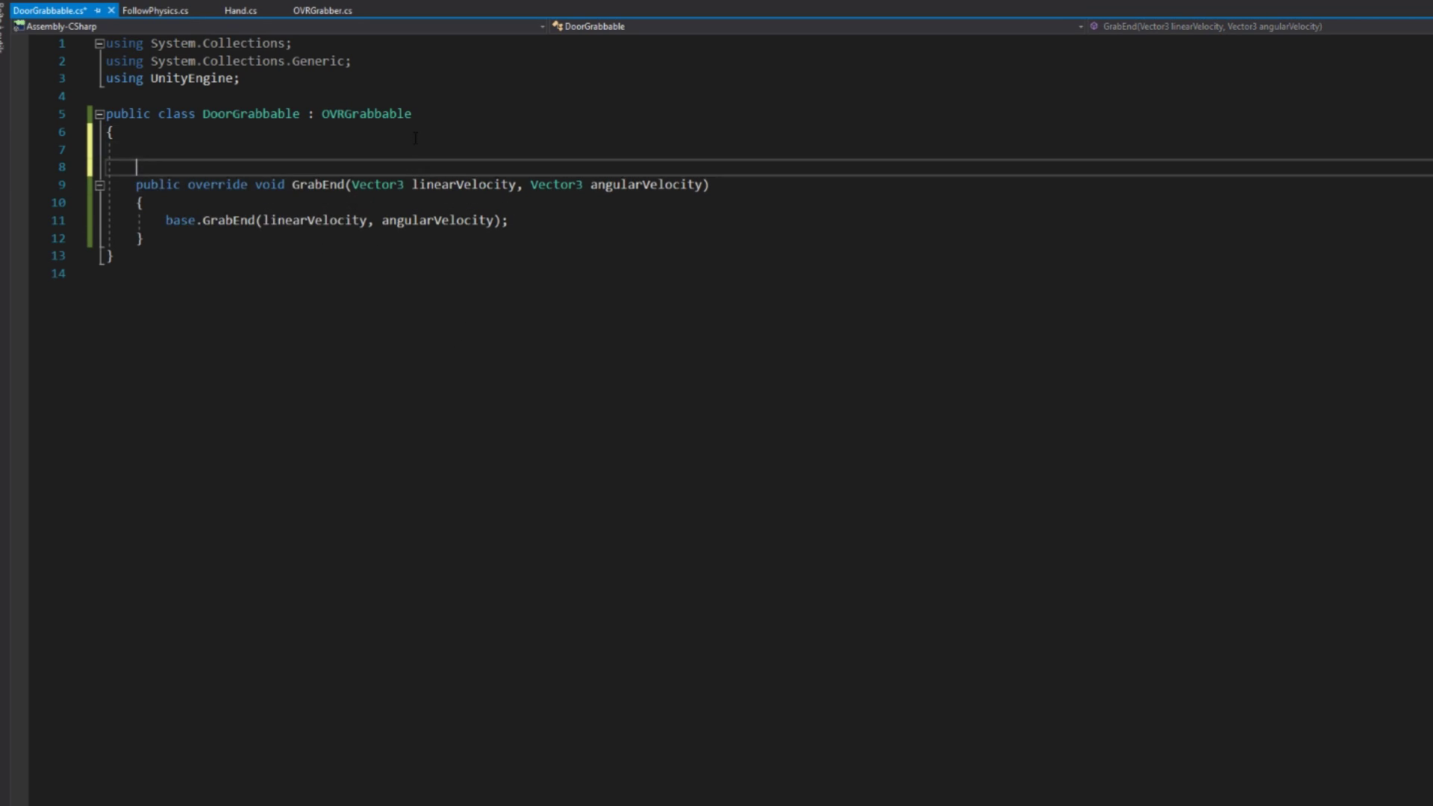
pyautogui.press('Up')
pyautogui.write('Transform handler;')
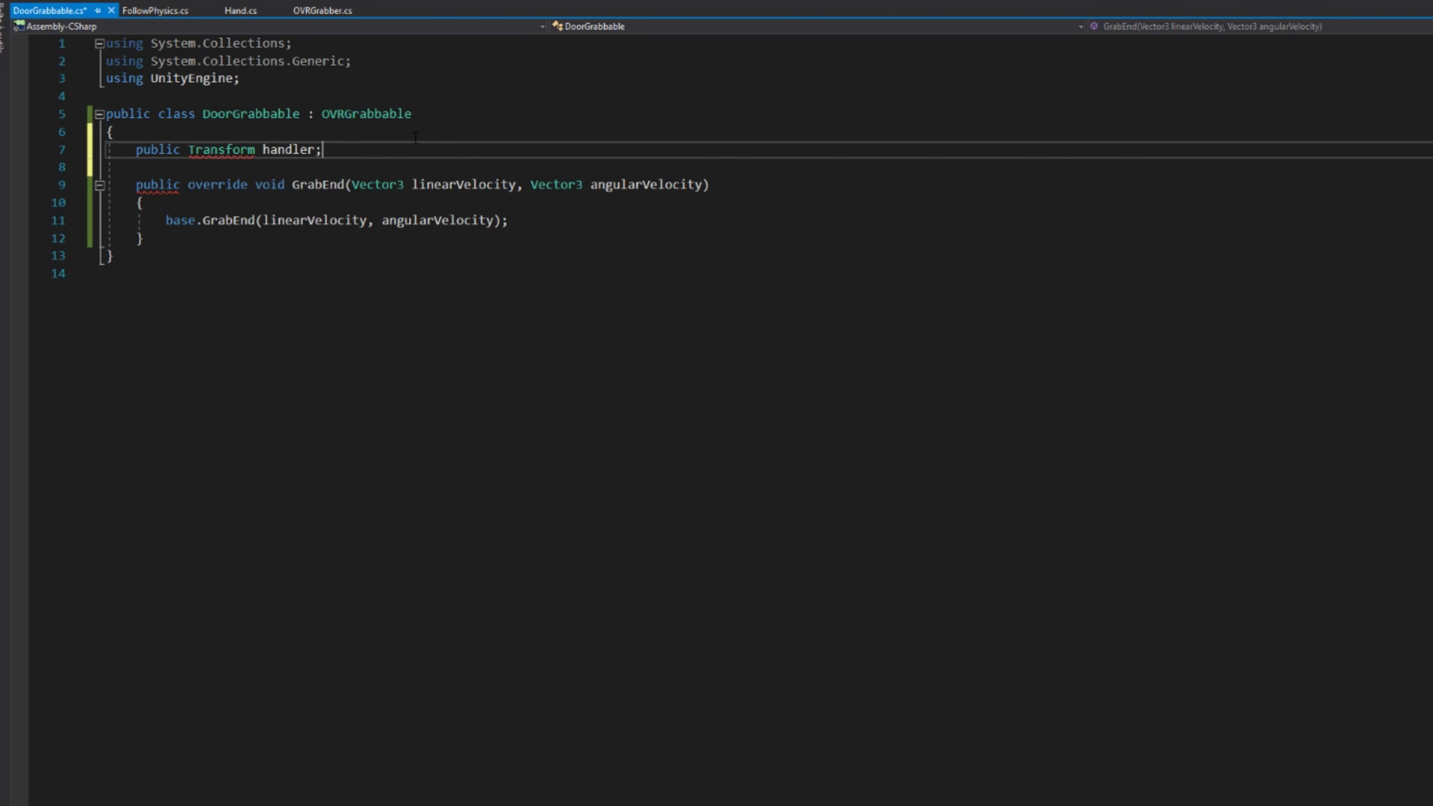
pyautogui.hotkey('ctrl', 's')
# Step: After the base call in GrabEnd, set transform.position to handler.transform.position
pyautogui.click(597, 216)
pyautogui.press('Return')
pyautogui.write('tr')
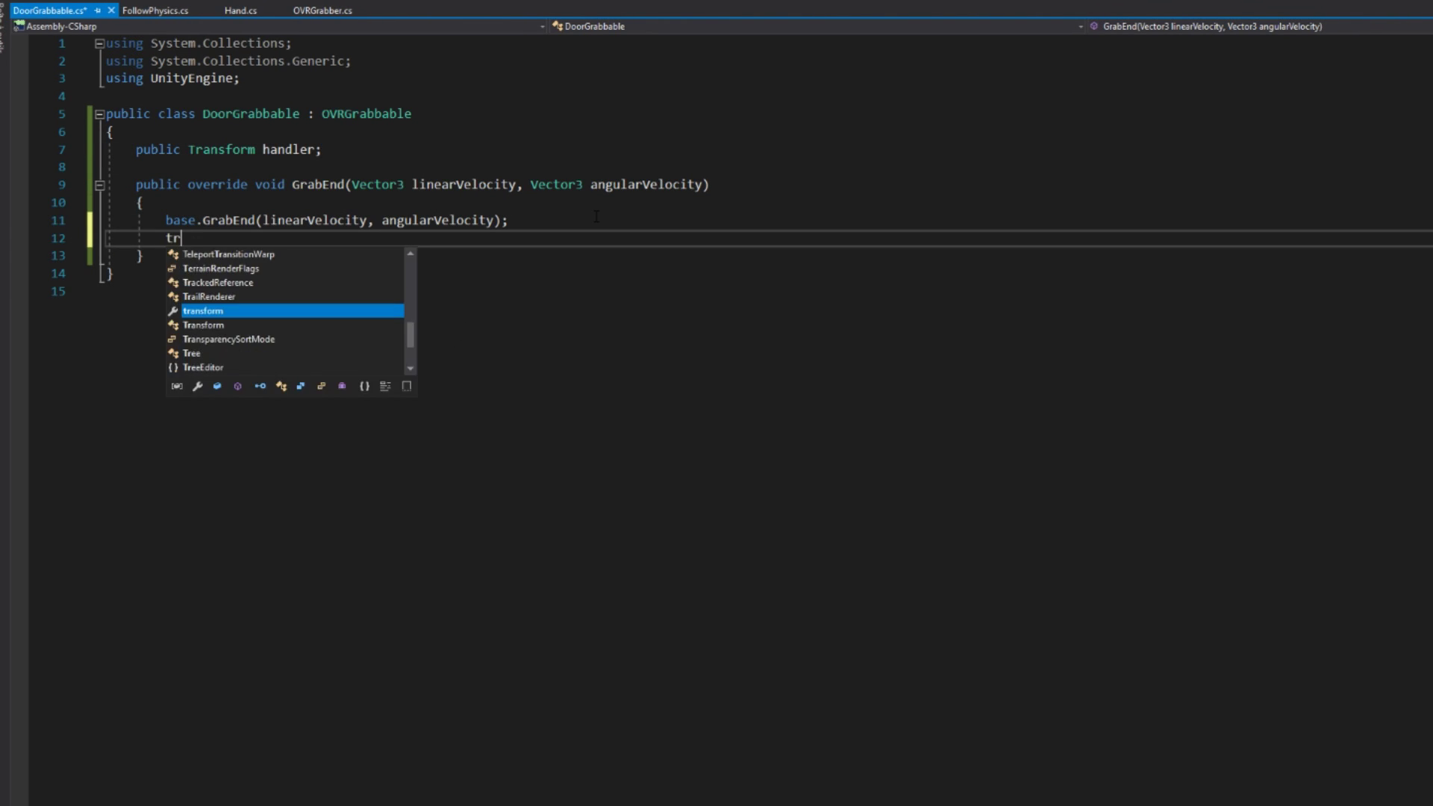
pyautogui.write('ansform.position = h')
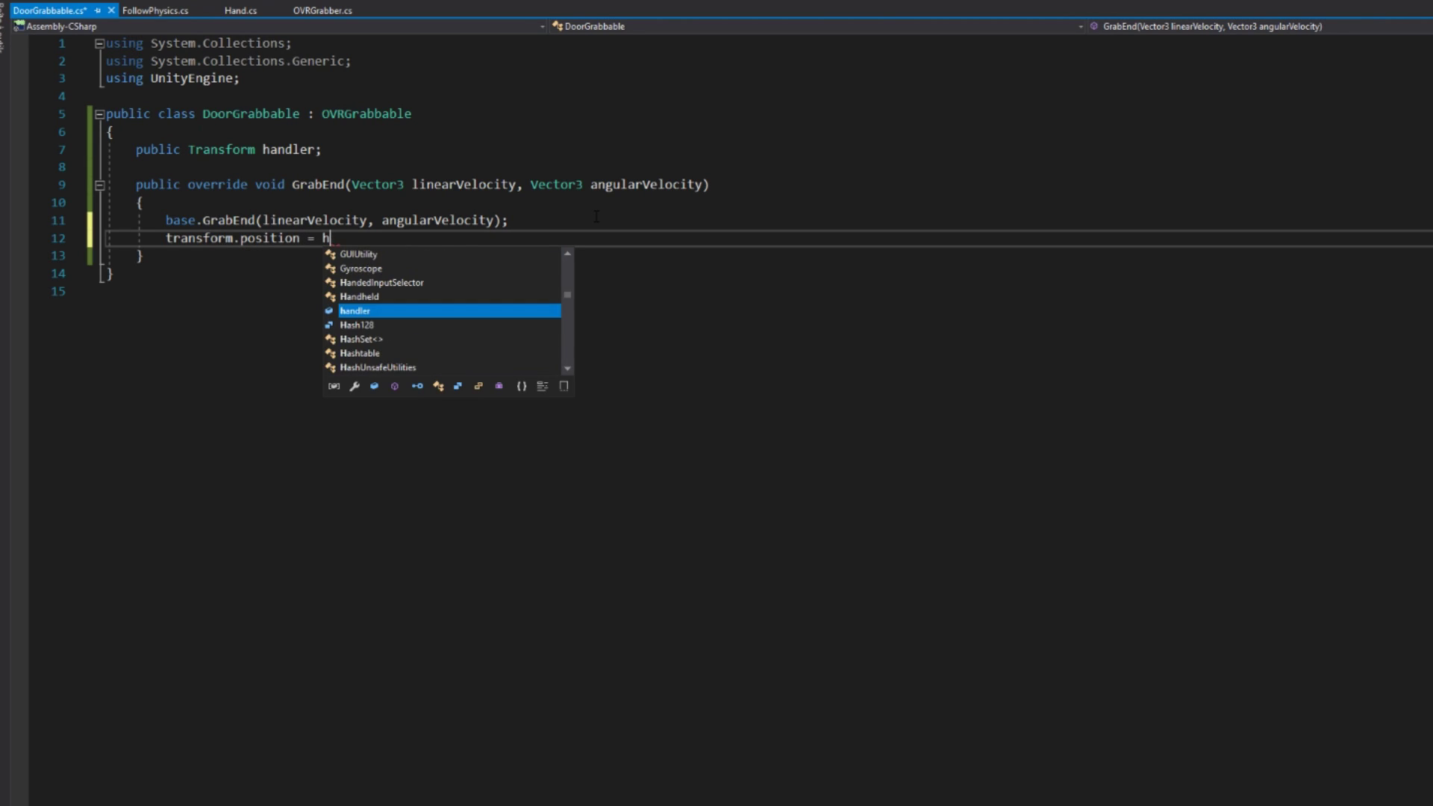
pyautogui.write('andler.transform.position;')
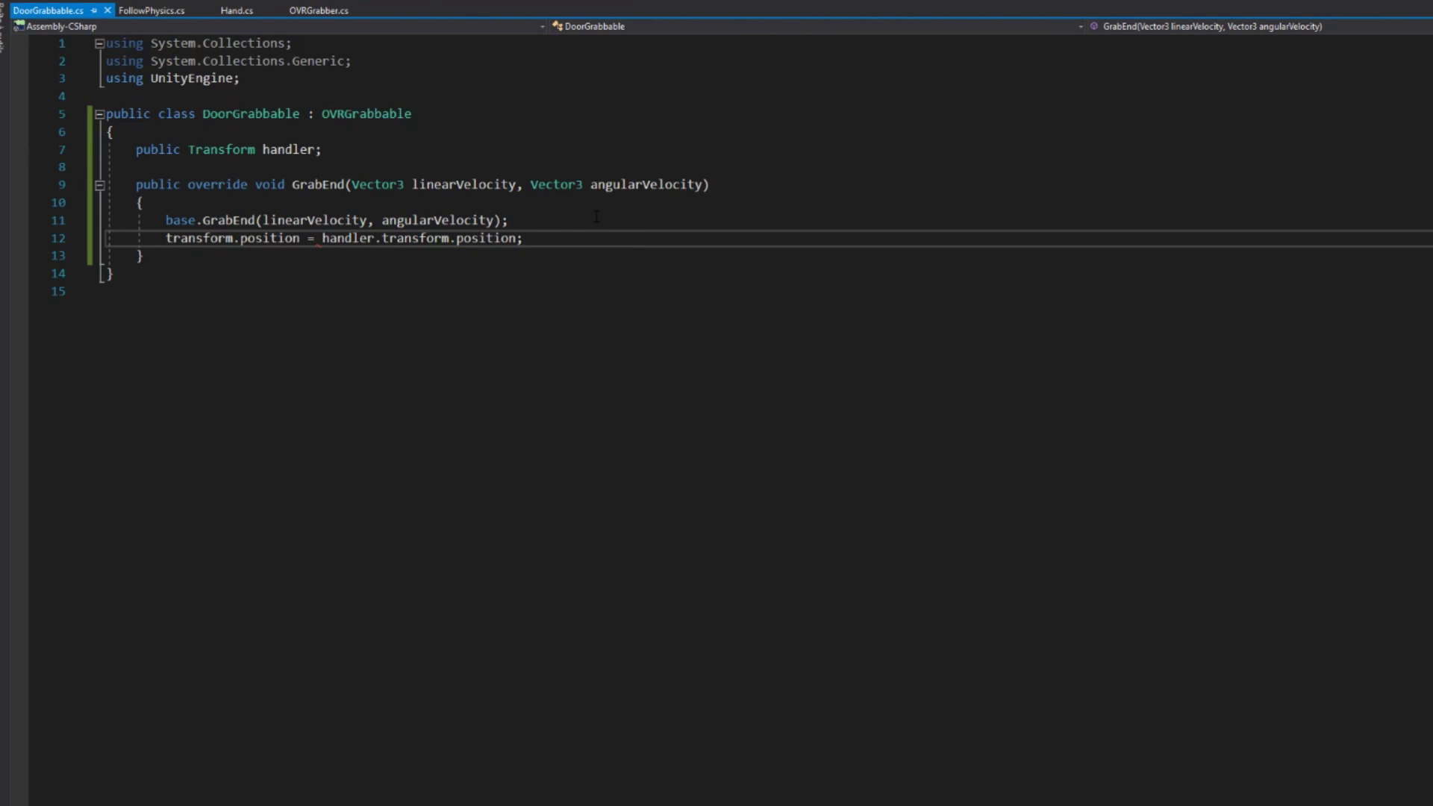
# Step: Set transform.rotation to handler.transform.rotation in GrabEnd and insert a blank line after the base call
pyautogui.press('Return')
pyautogui.write('transform.rotation')
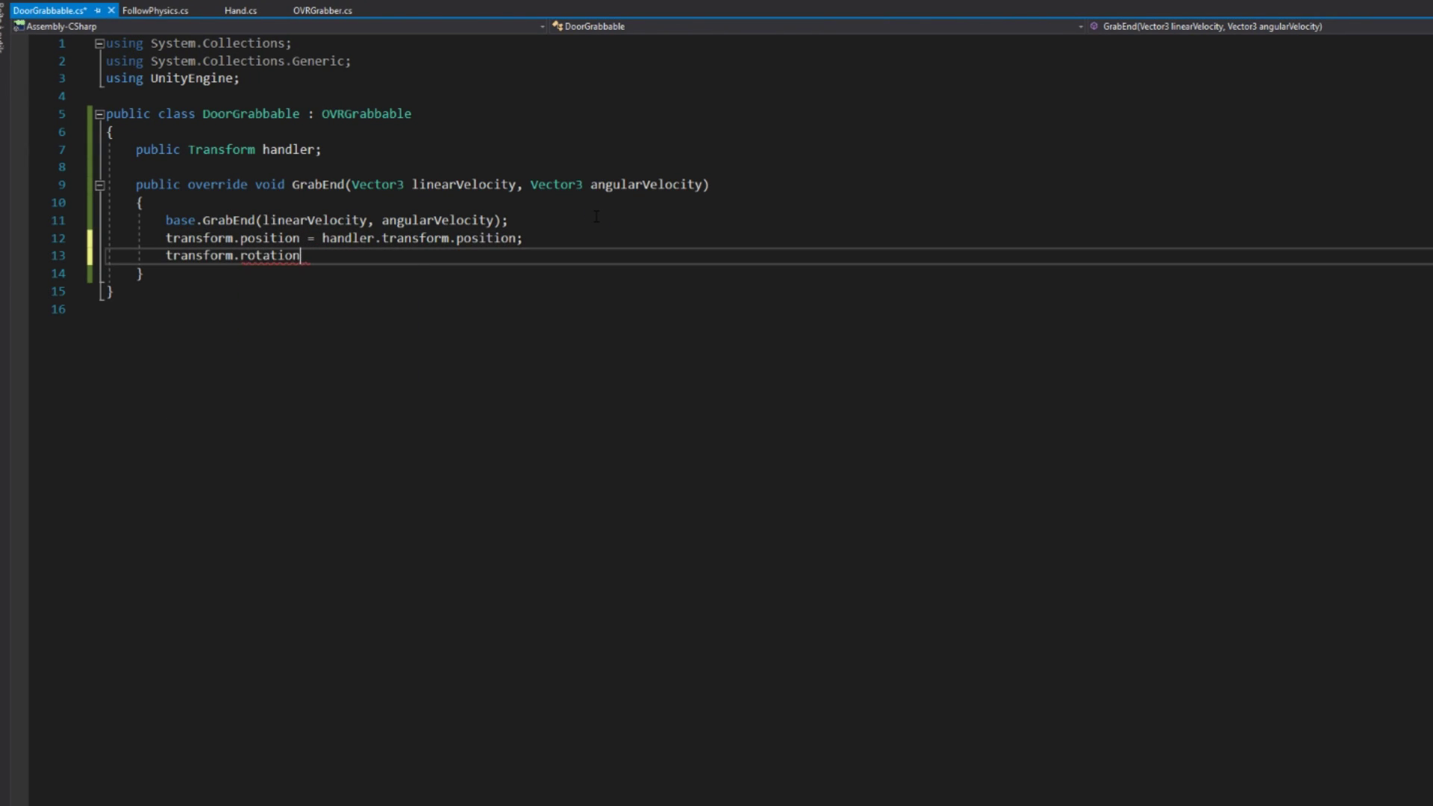
pyautogui.write(' = handler.transform.rotation;')
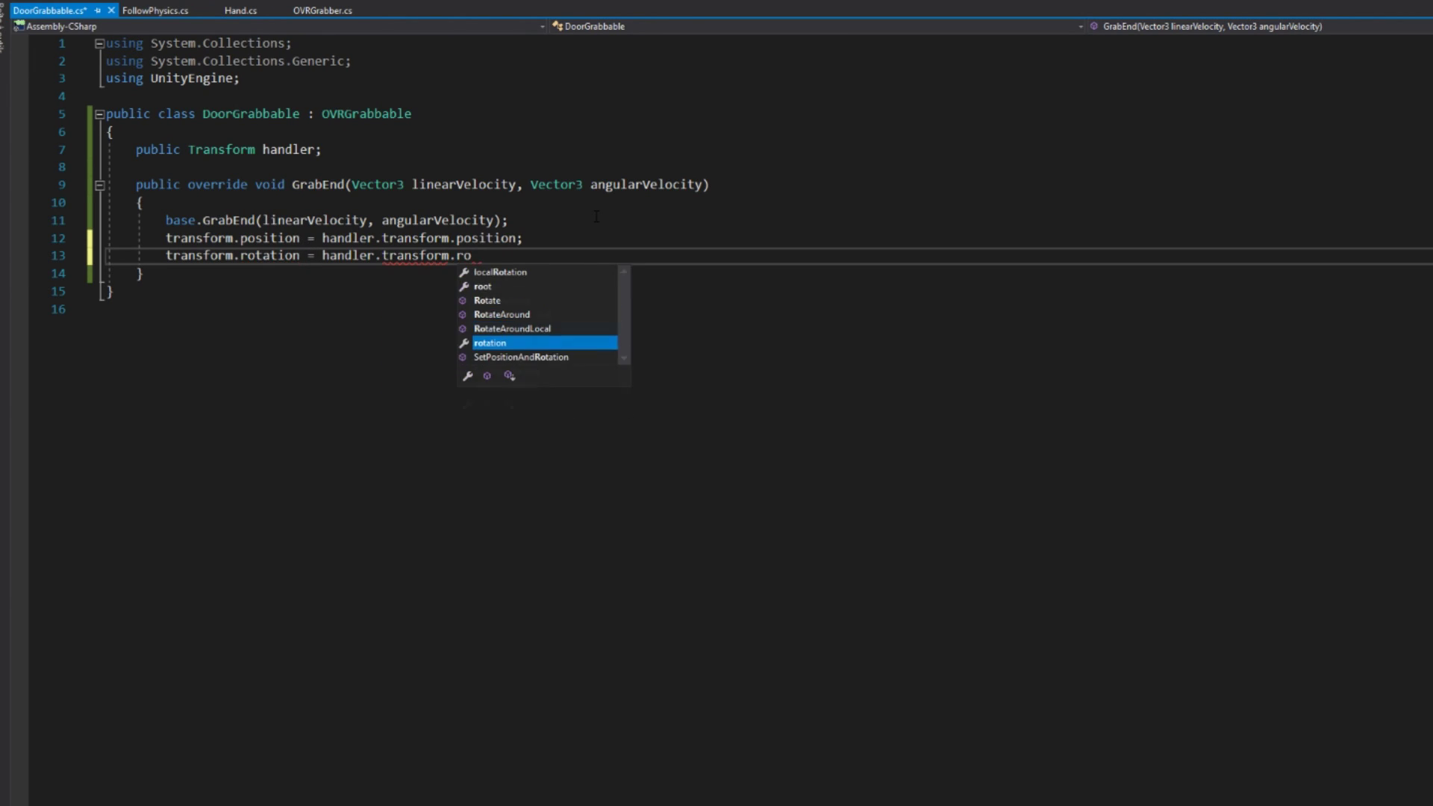
pyautogui.click(523, 227)
pyautogui.press('Return')
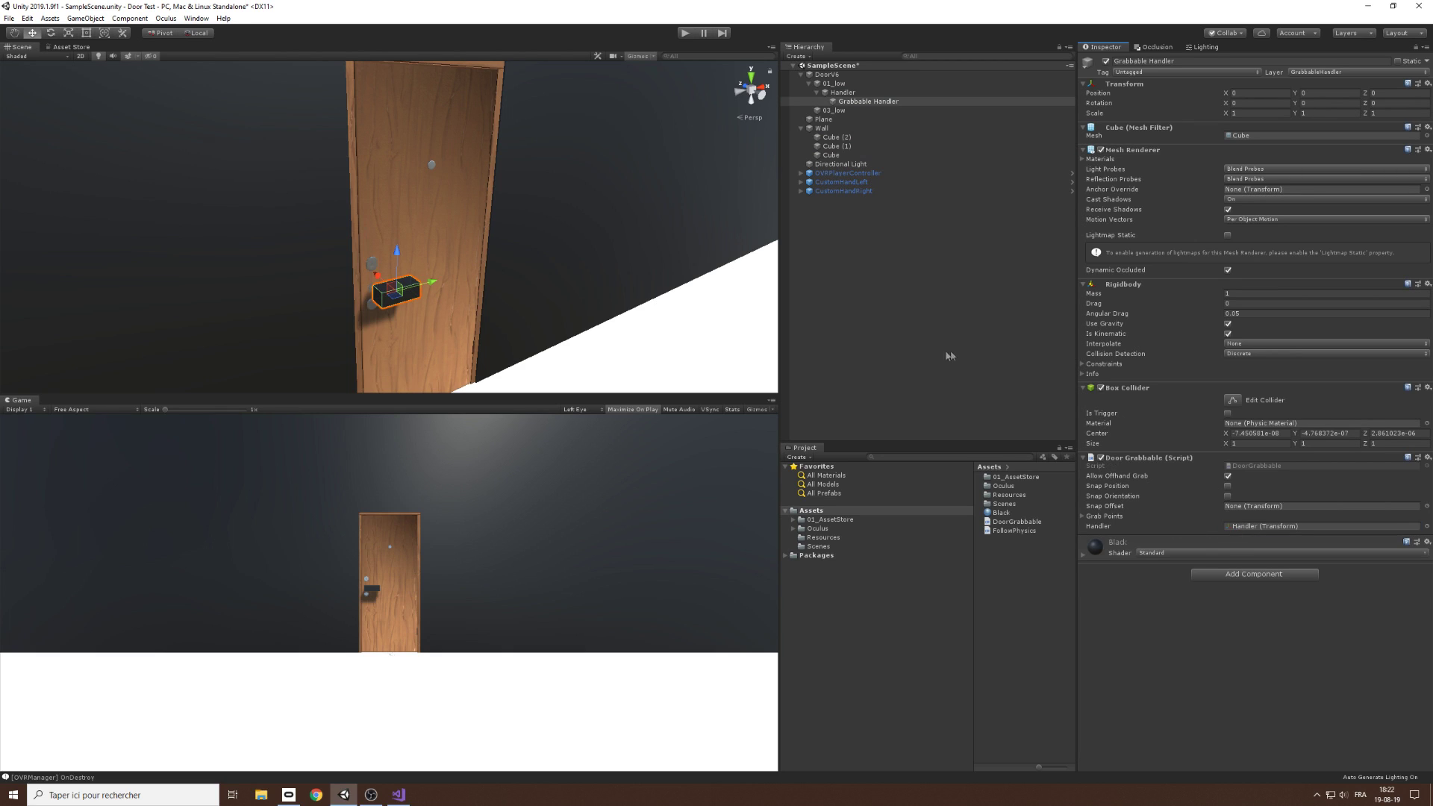
# Step: In GrabEnd, fetch the handler's Rigidbody as rbhandler and set its velocity and angularVelocity to Vector3.zero, testing the door in play mode
pyautogui.click(687, 33)
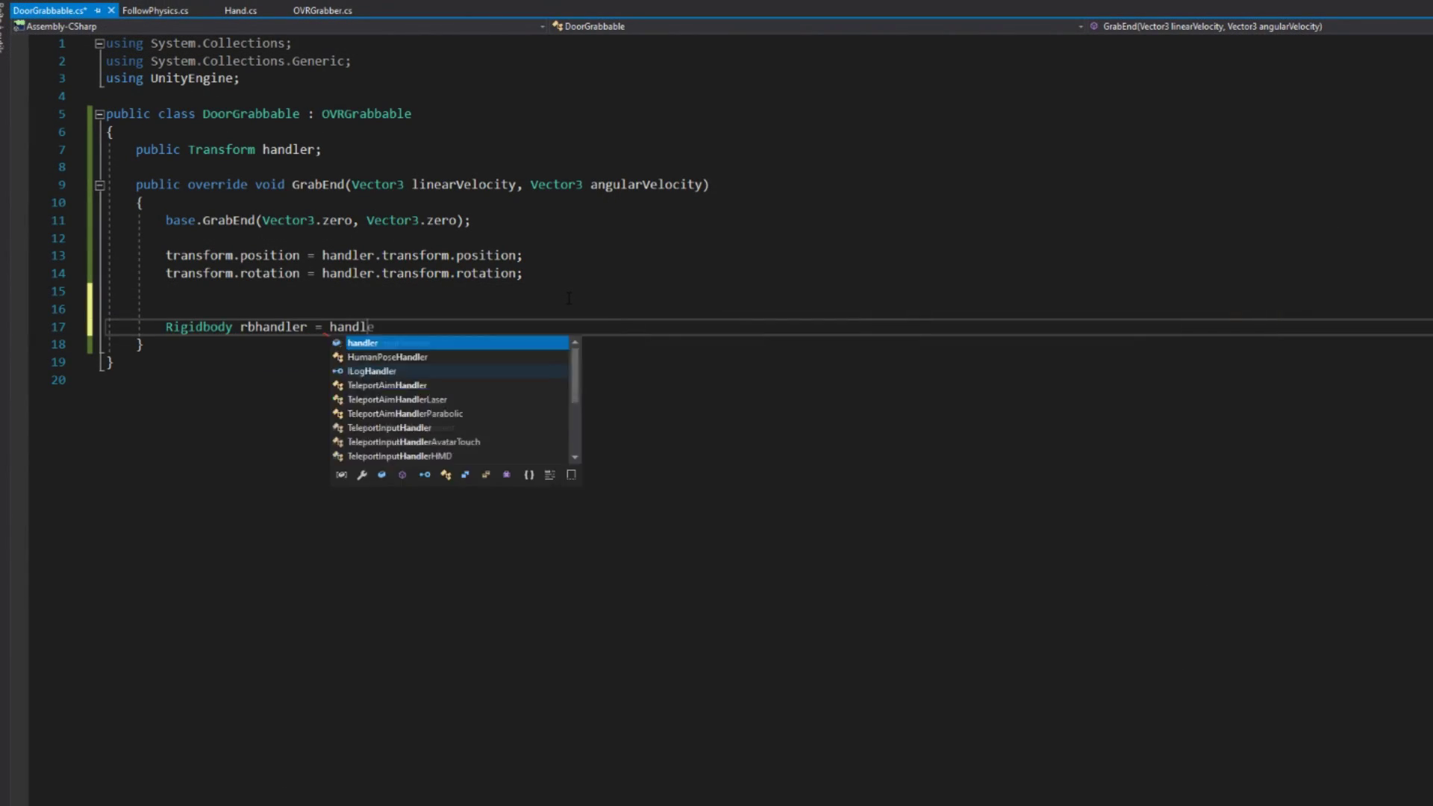
pyautogui.write('body>();')
pyautogui.press('Return')
pyautogui.write('rbhandler.')
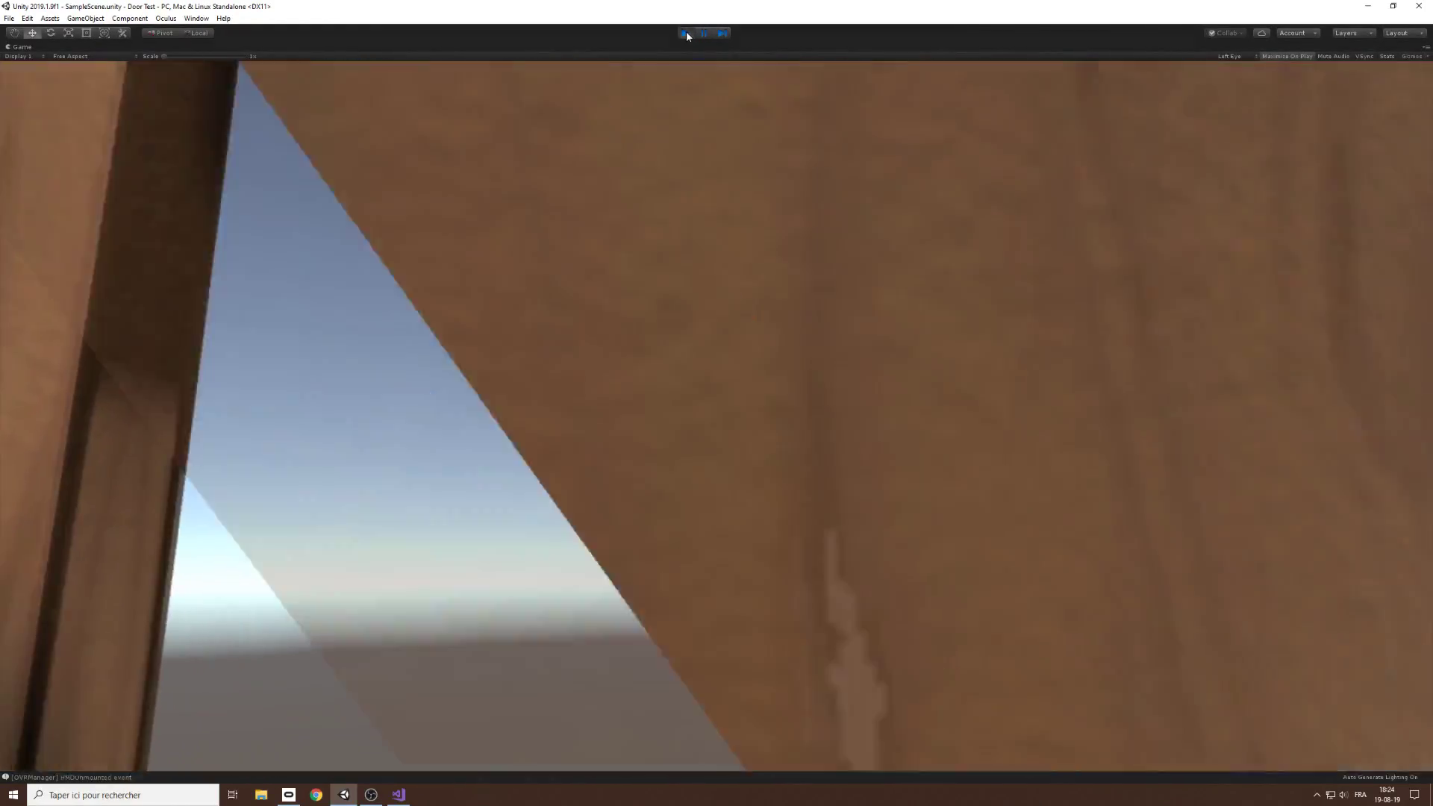
pyautogui.click(687, 33)
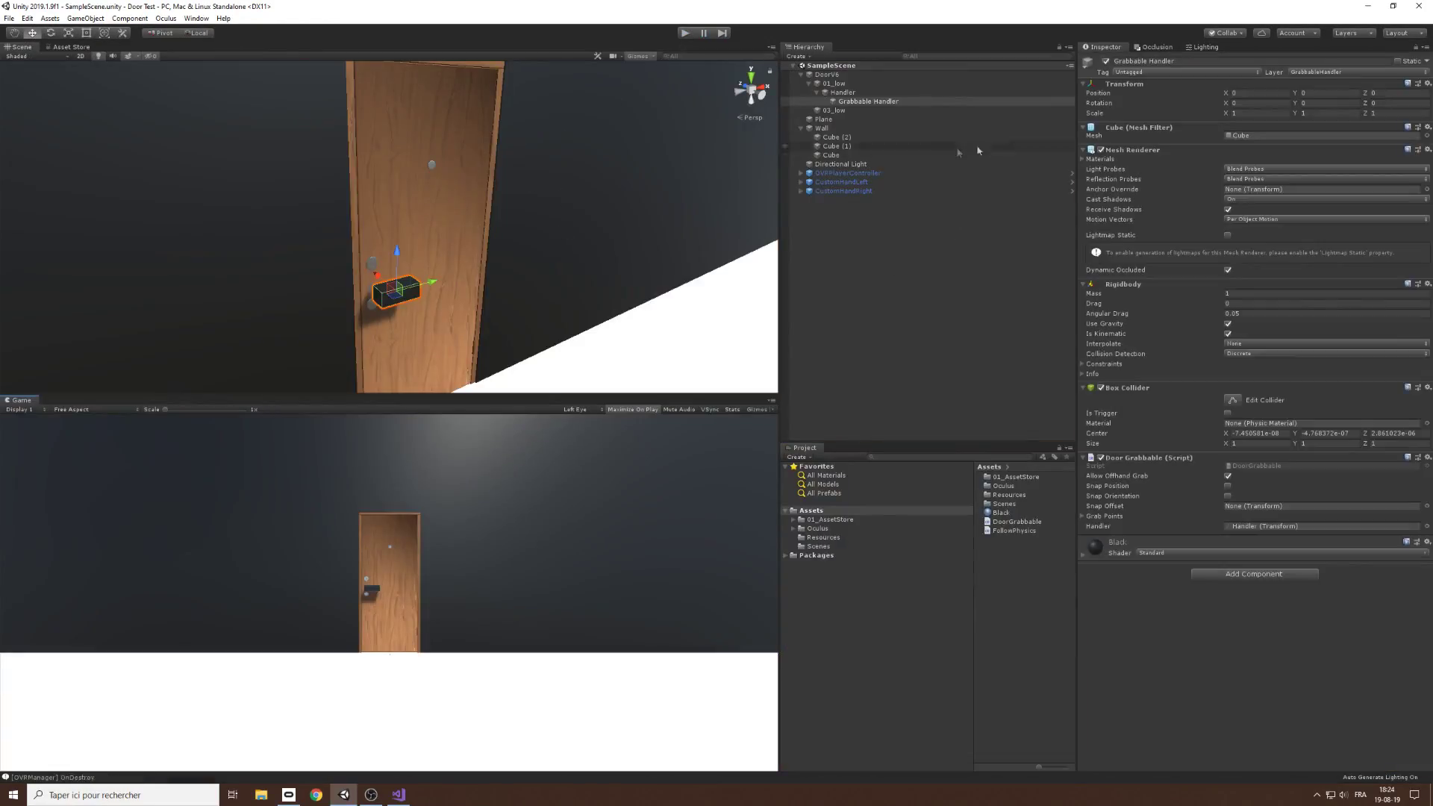
# Step: Switch to Visual Studio and add a private Update method to DoorGrabbable with an if block checking Vector3.Distance between handler.position and transform.position
pyautogui.click(401, 795)
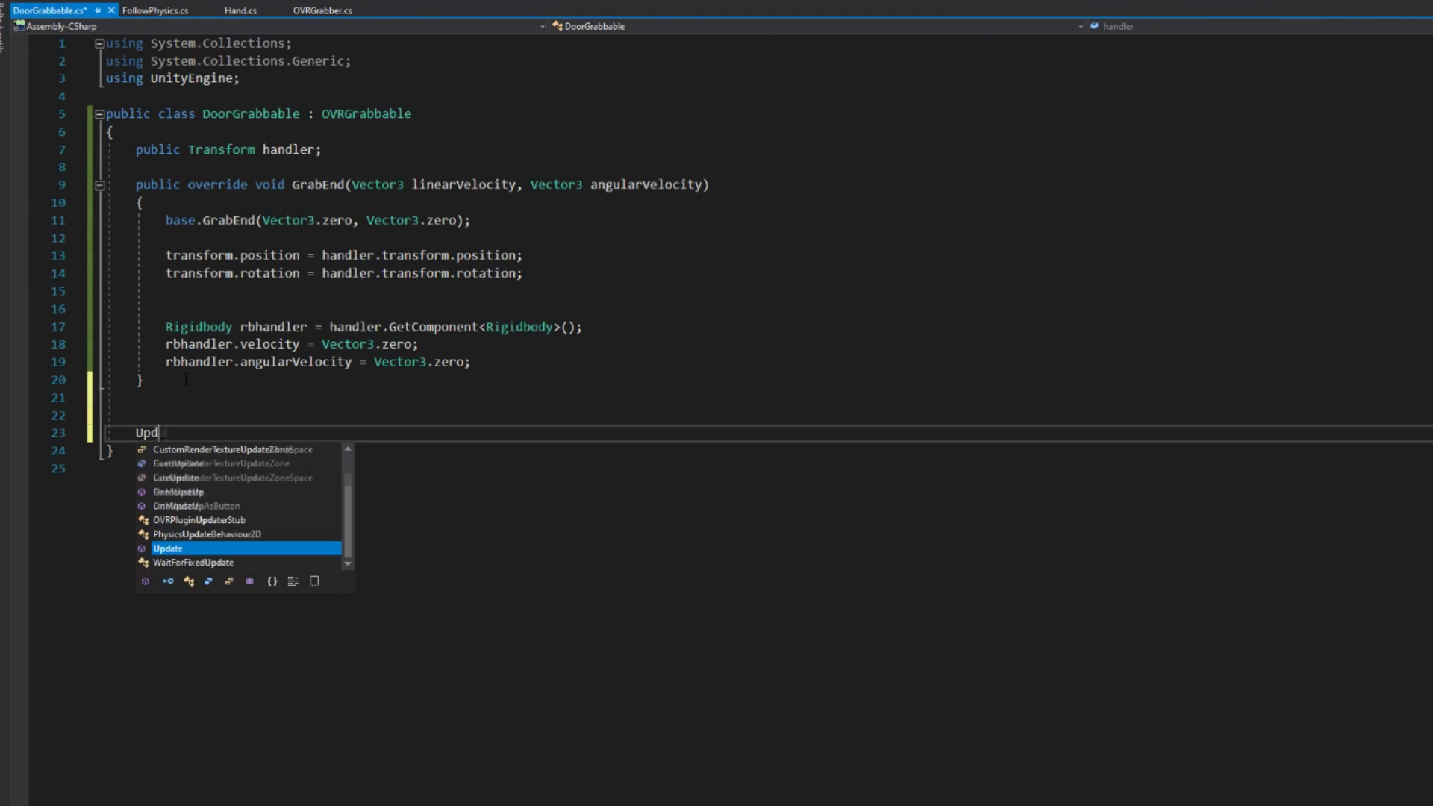
pyautogui.press('Tab')
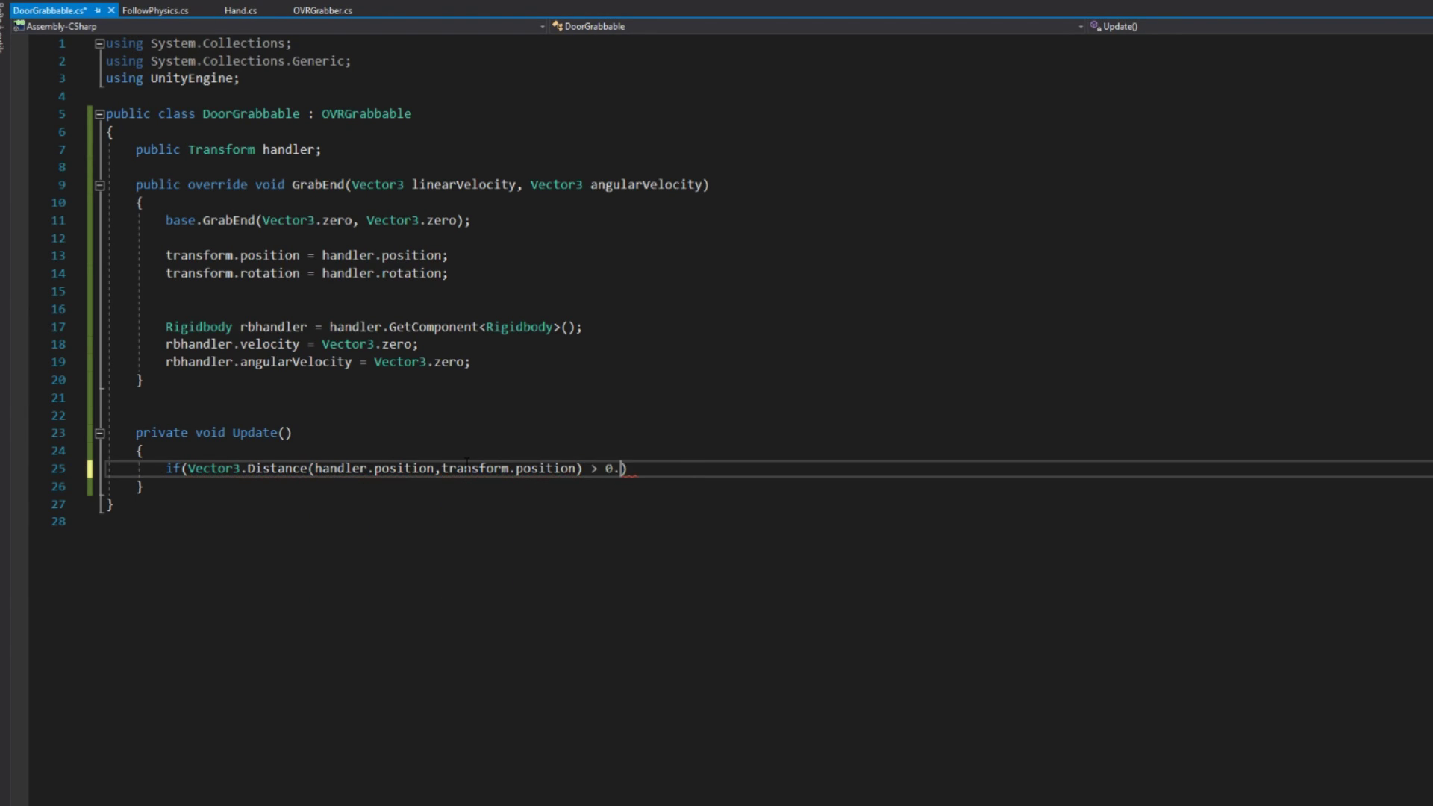
pyautogui.write('{')
pyautogui.press('Return')
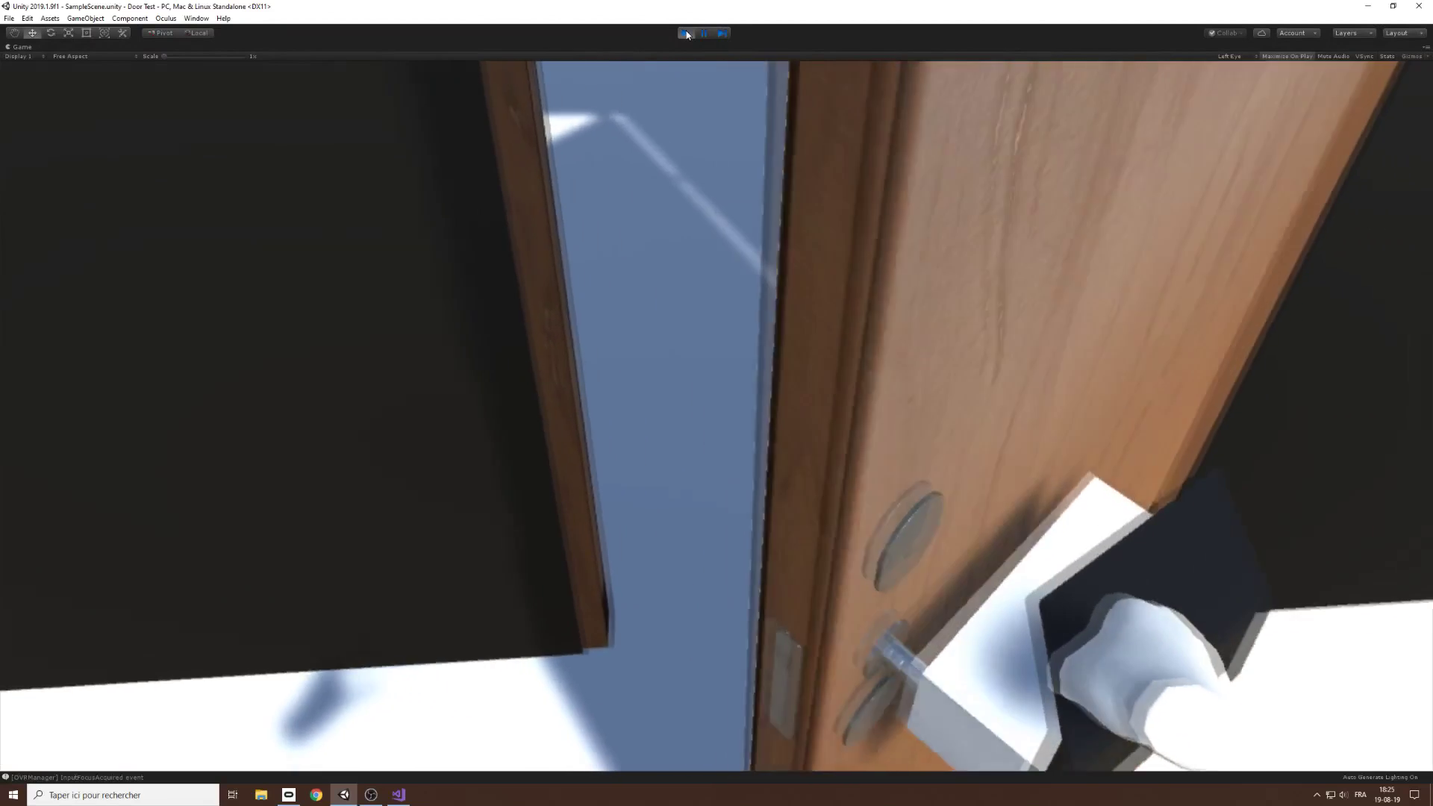
# Step: Stop the test, disable the Mesh Renderer on Handler and Grabbable Handler, and run the scene again
pyautogui.click(688, 34)
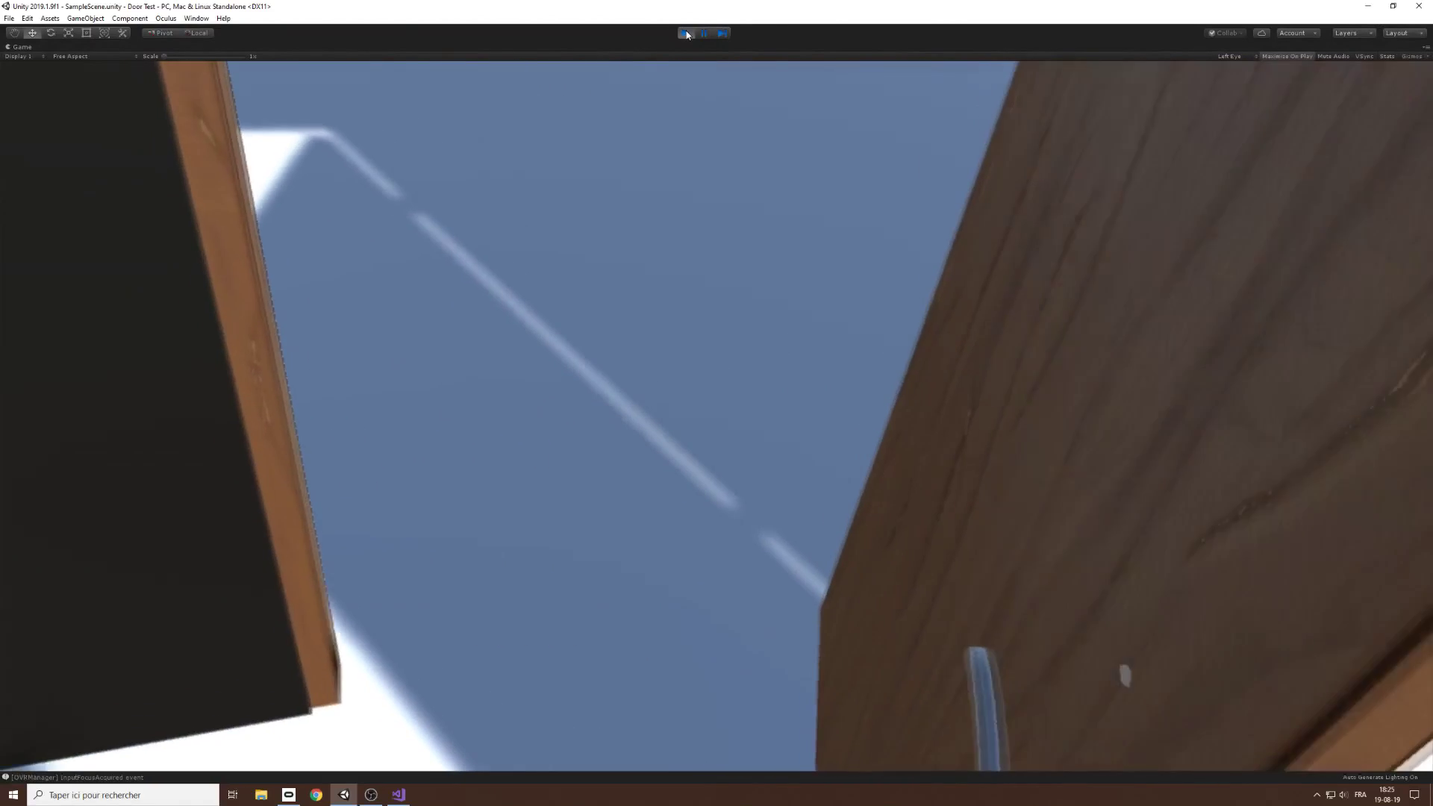
pyautogui.scroll(5, 477, 255)
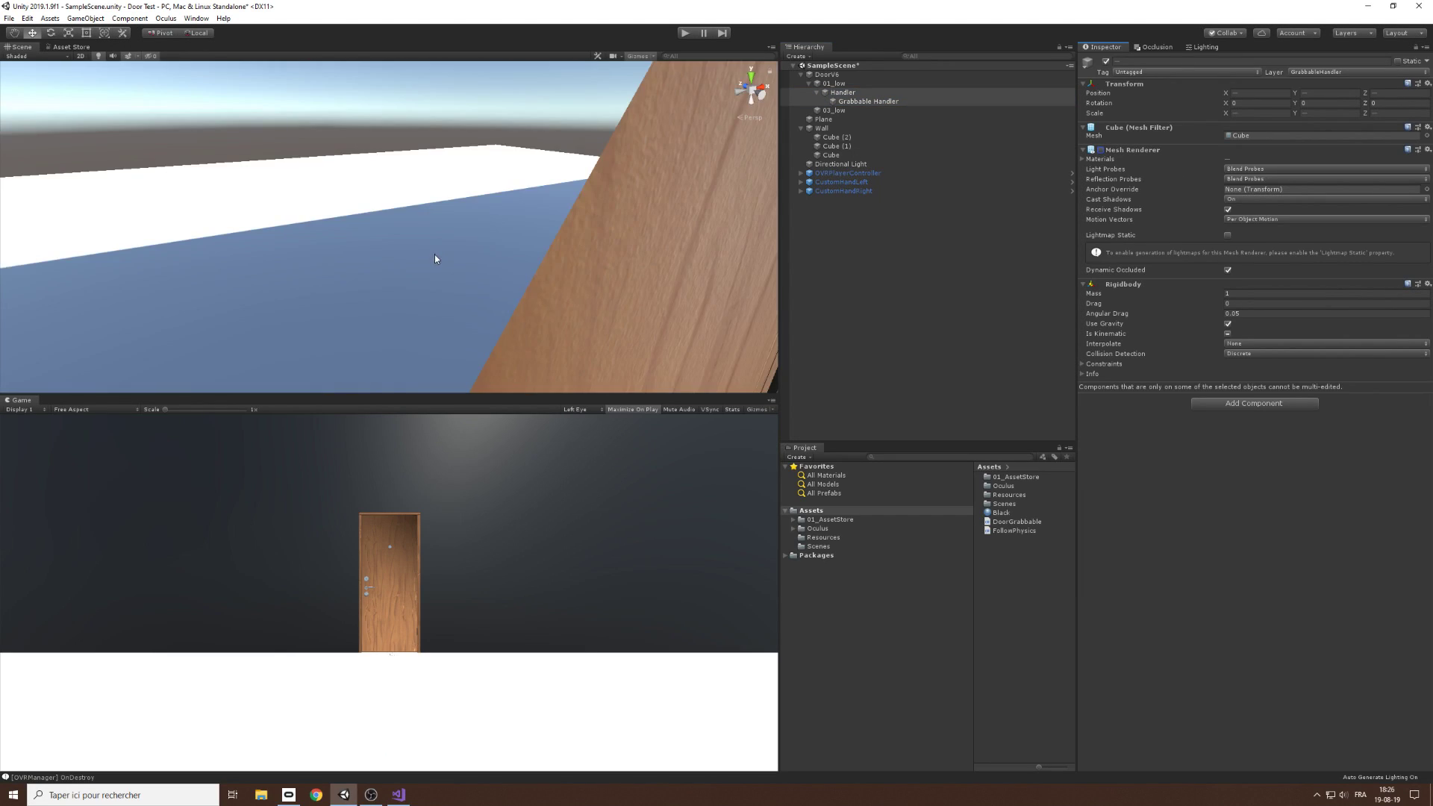
pyautogui.scroll(-3, 434, 253)
pyautogui.moveTo(623, 315); pyautogui.dragTo(559, 333, button='right')
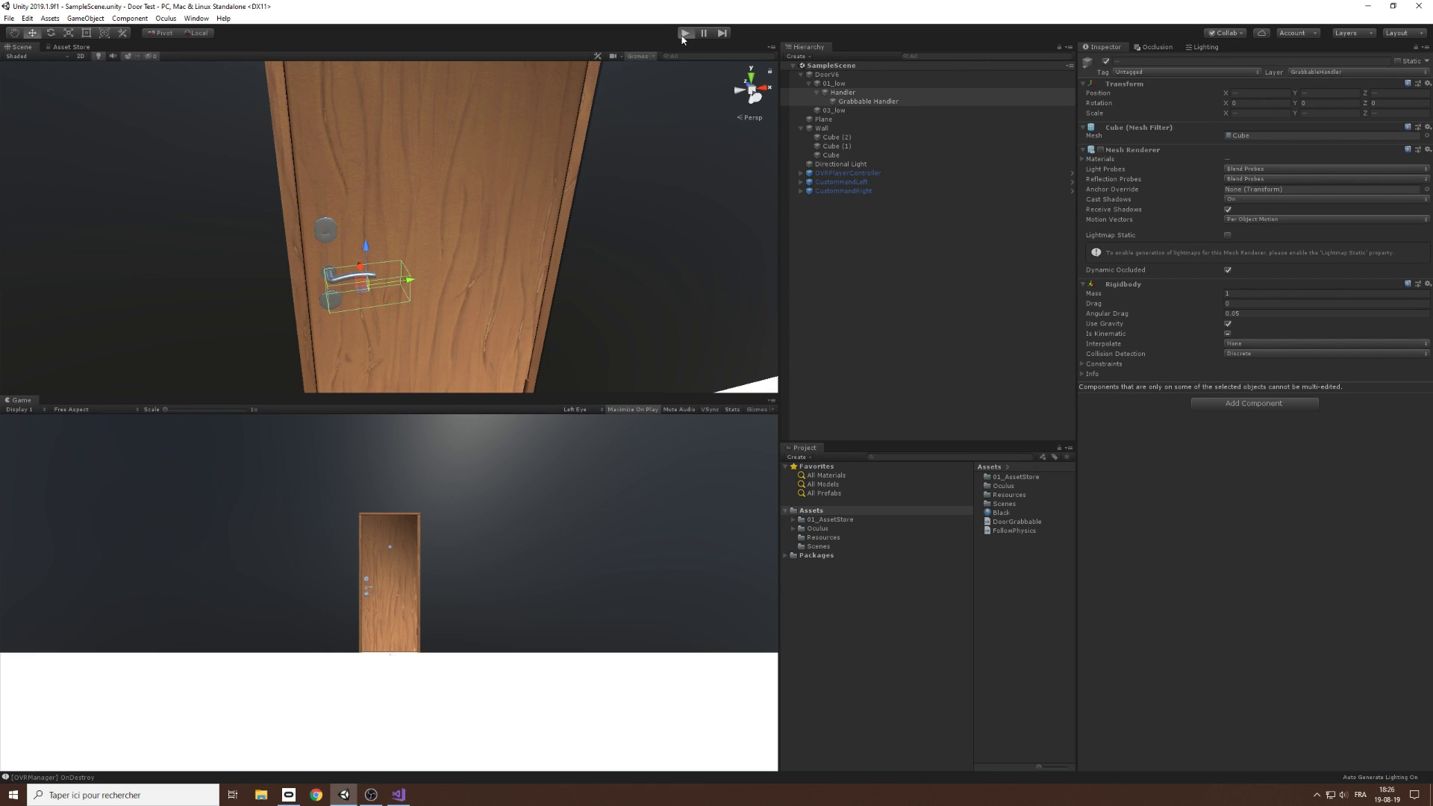
pyautogui.click(685, 33)
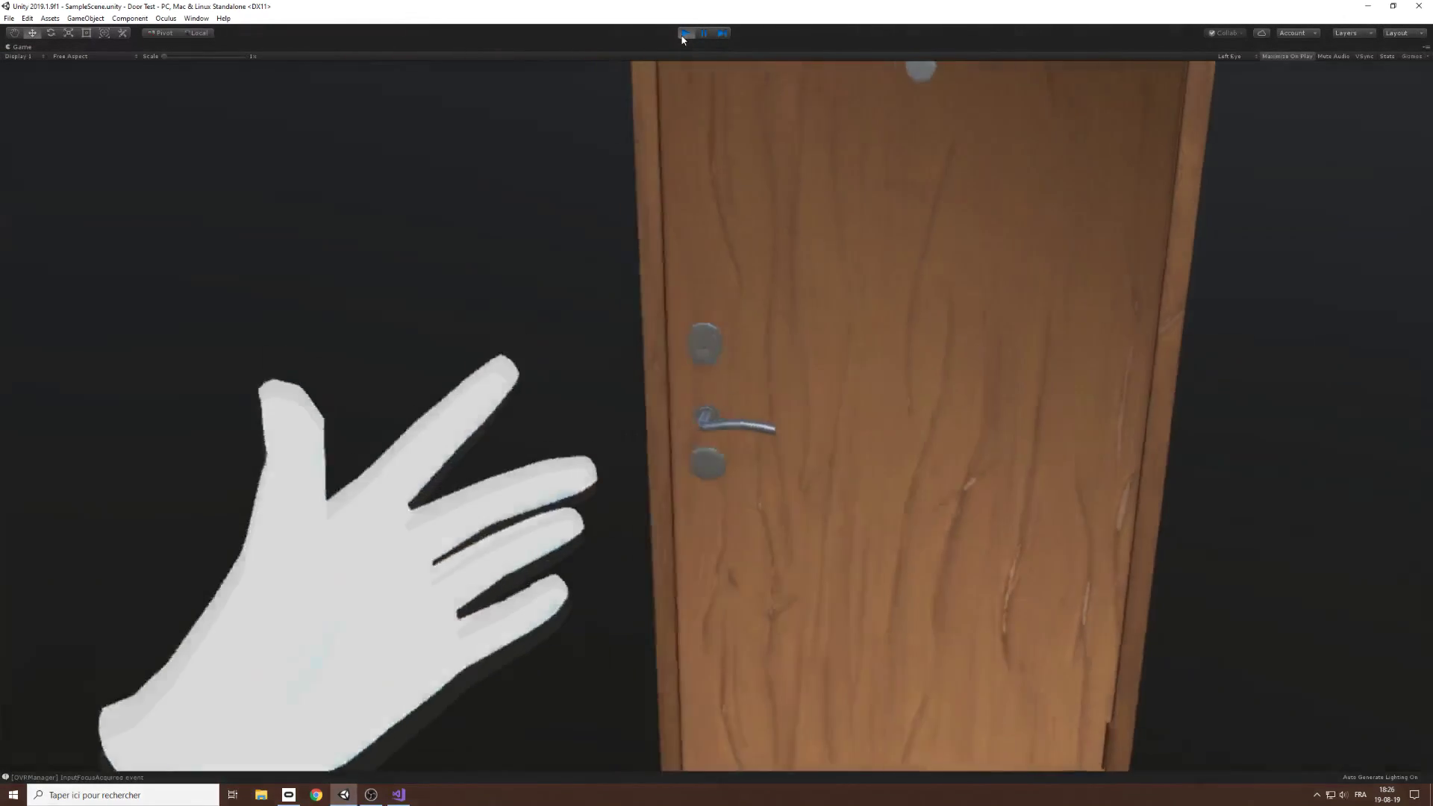